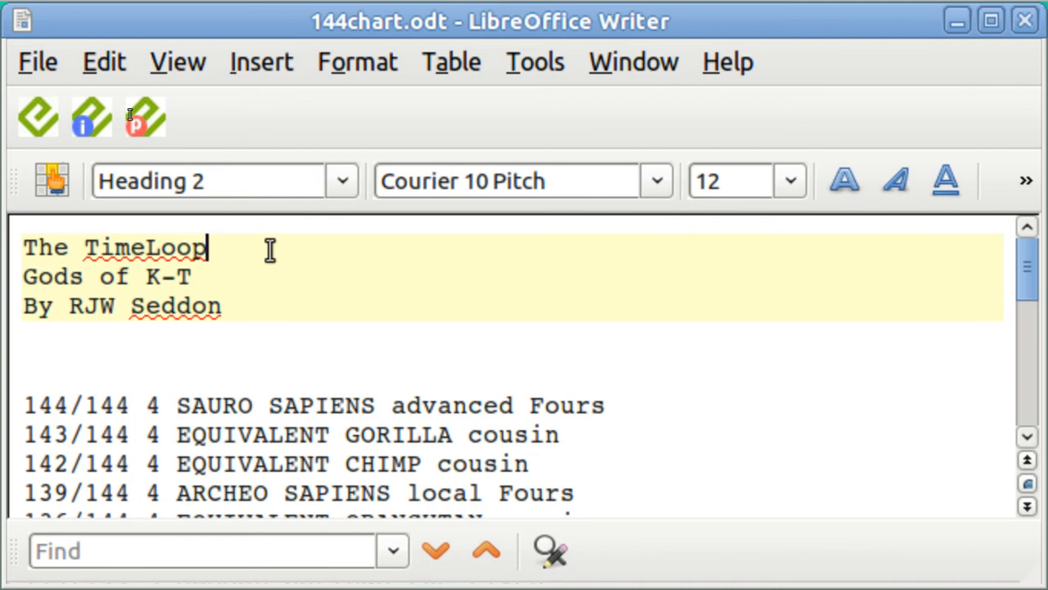
Show the nonprinting characters in the document so line breaks, spaces and paragraph marks can be seen.
left_click(177, 65)
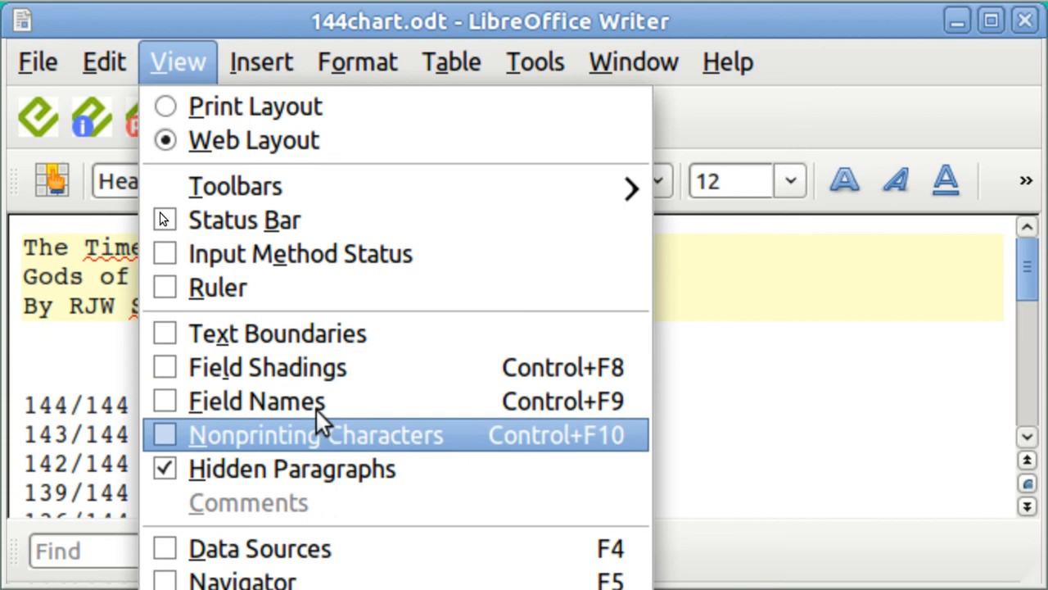
left_click(329, 441)
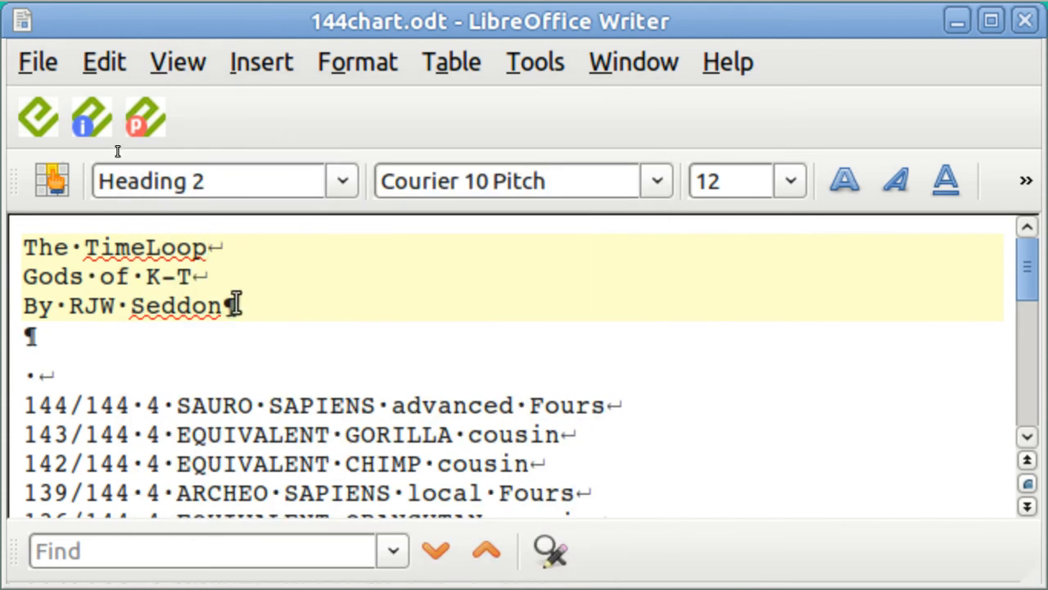
Check the manual break types available at the end of the "The TimeLoop" line, then dismiss the dialog without inserting a break.
left_click(250, 249)
left_click(265, 60)
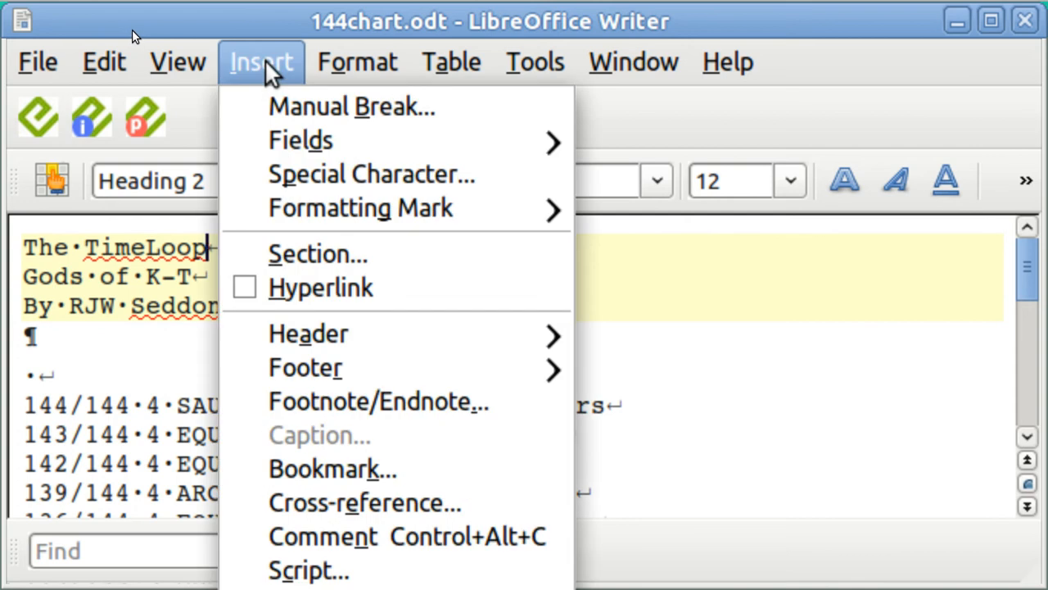
left_click(292, 102)
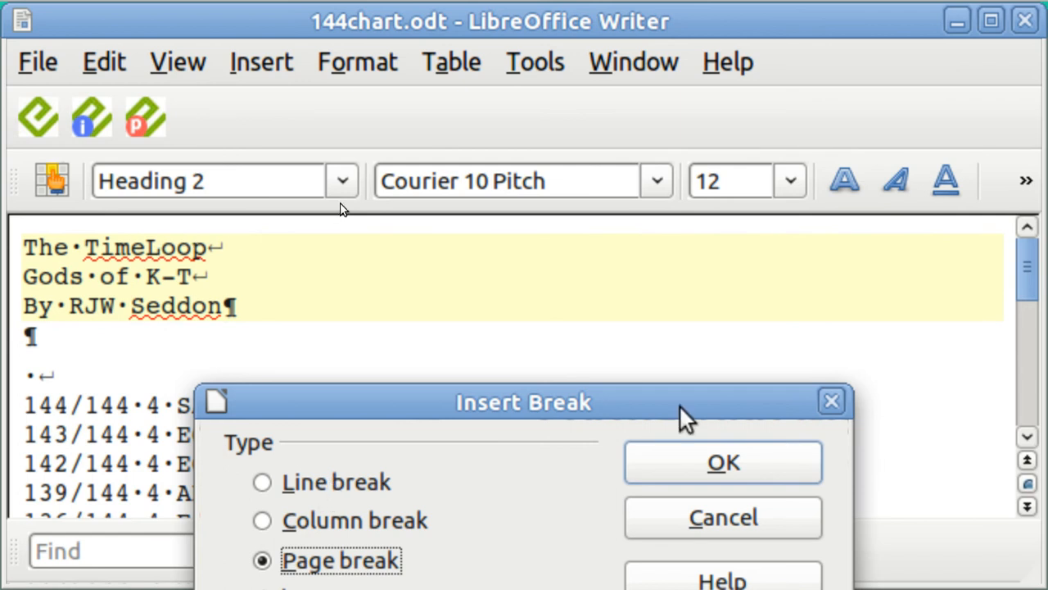
left_click(831, 401)
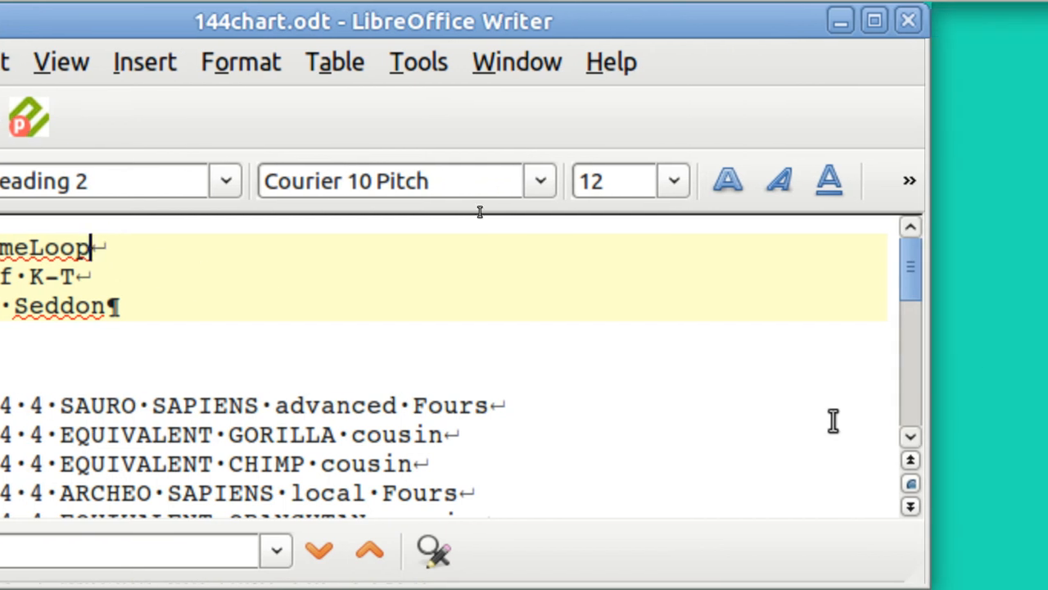
Compare how the plain list and the boxed chart reflow at several window widths, then return the window to a quarter of the screen.
left_click(910, 436)
left_click(911, 436)
left_click(911, 436)
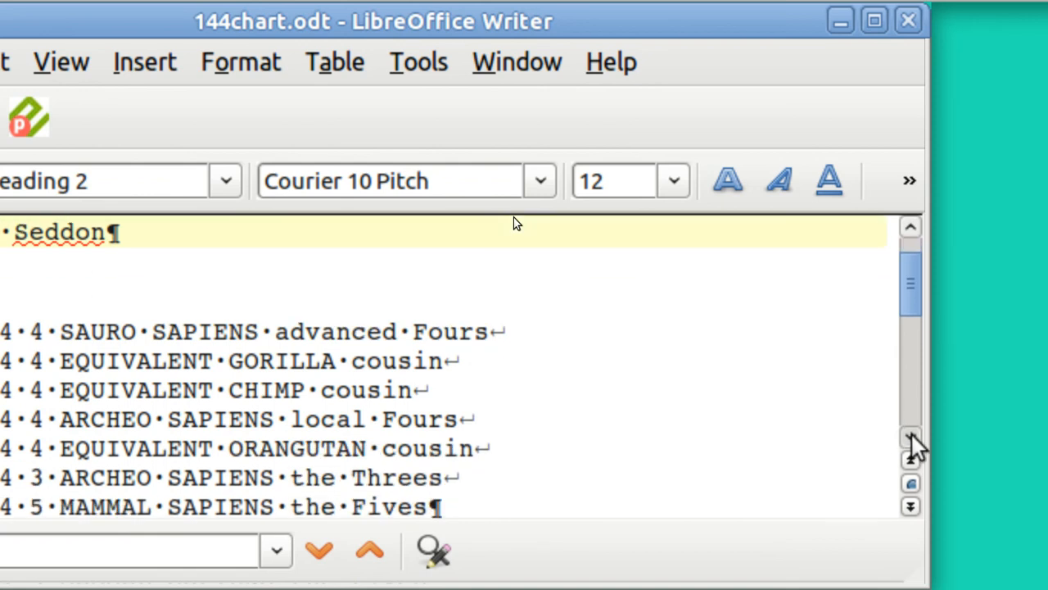
left_click(911, 436)
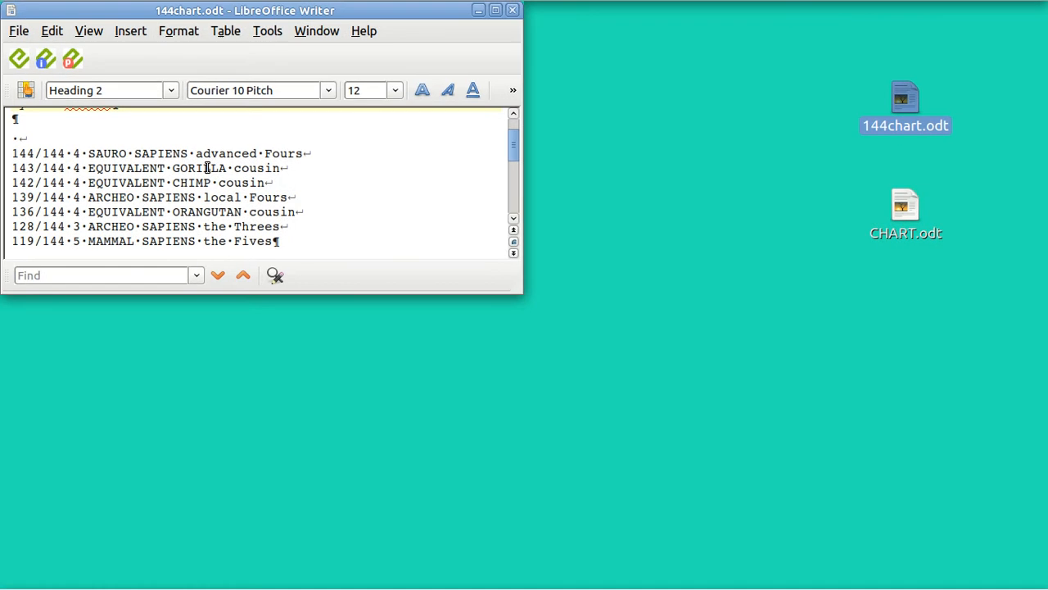
key("ctrl+alt+KP_4")
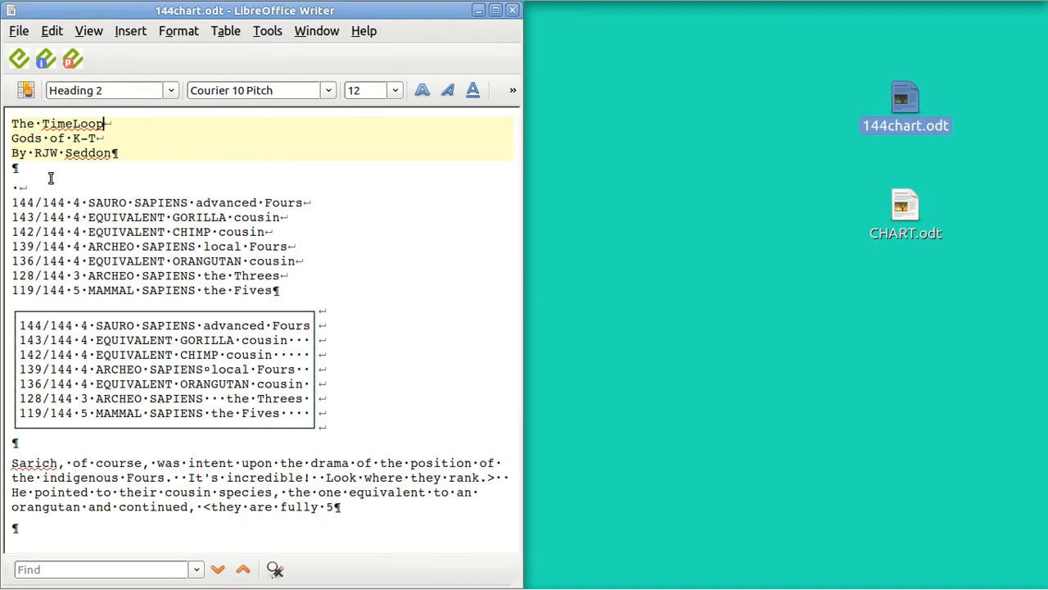
key("ctrl+alt+KP_4")
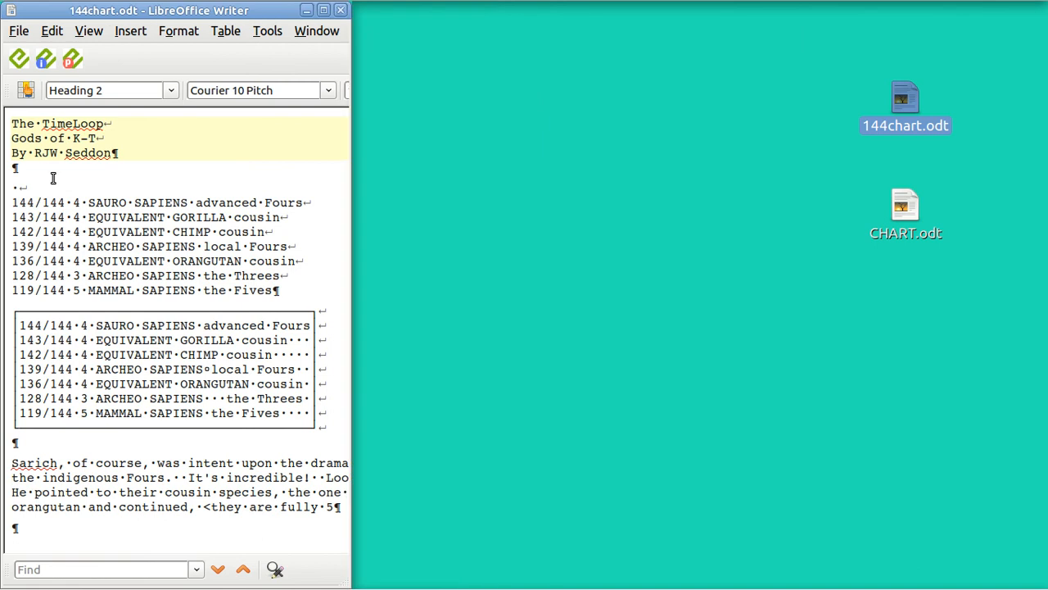
key("ctrl+alt+KP_4")
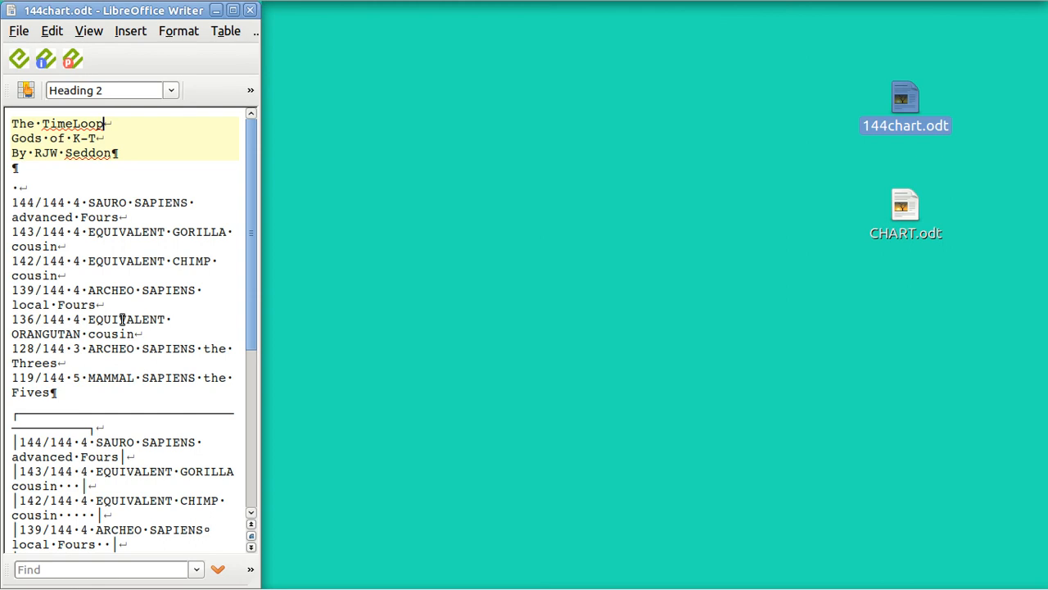
key("ctrl+alt+KP_4")
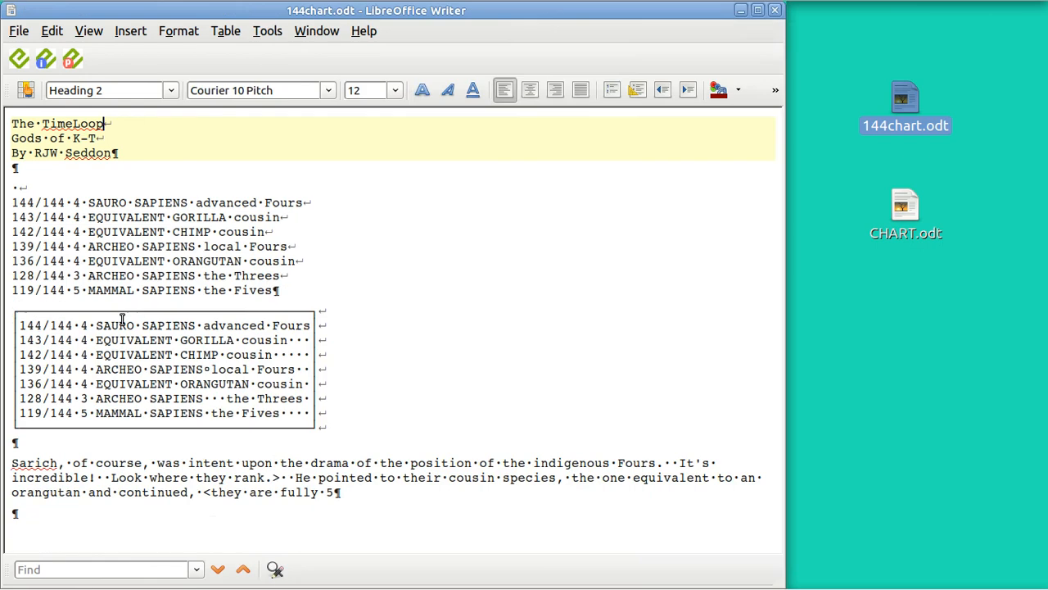
key("ctrl+alt+KP_4")
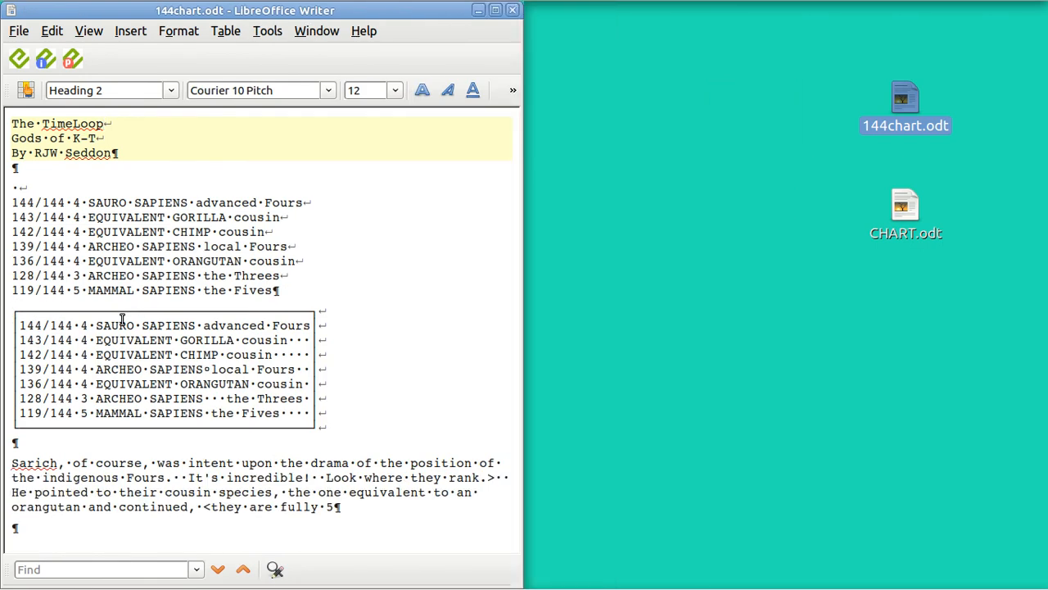
key("ctrl+alt+KP_7")
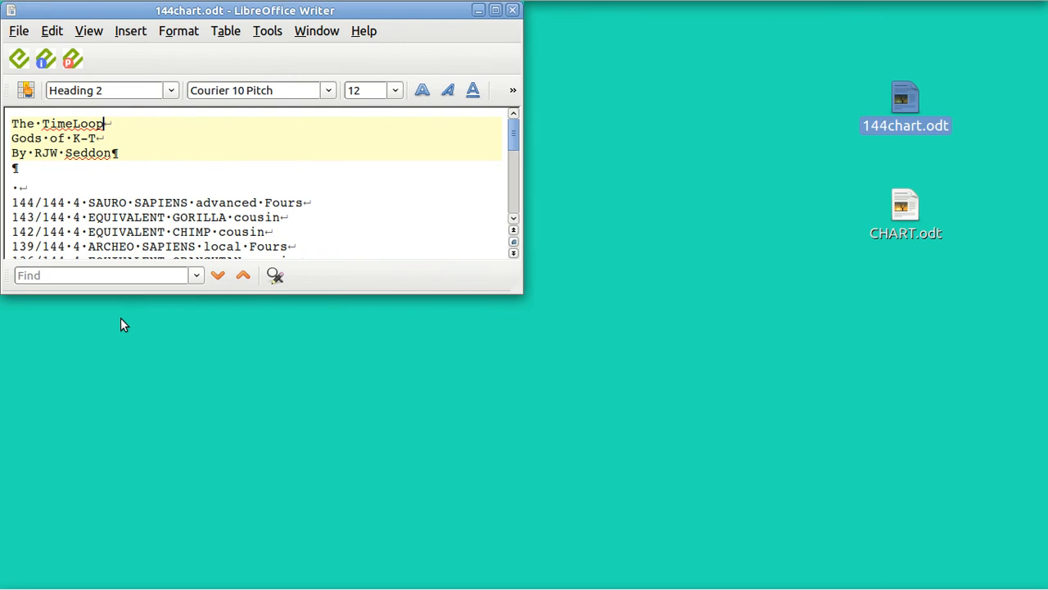
Move the text cursor down through the plain list and examine the boxed chart to its 119/144 row.
key("Down")
key("Down")
key("Down")
key("Down")
key("Down")
key("Down")
key("Down")
key("Down")
key("Down")
key("Down")
key("Down")
key("Down")
key("Down")
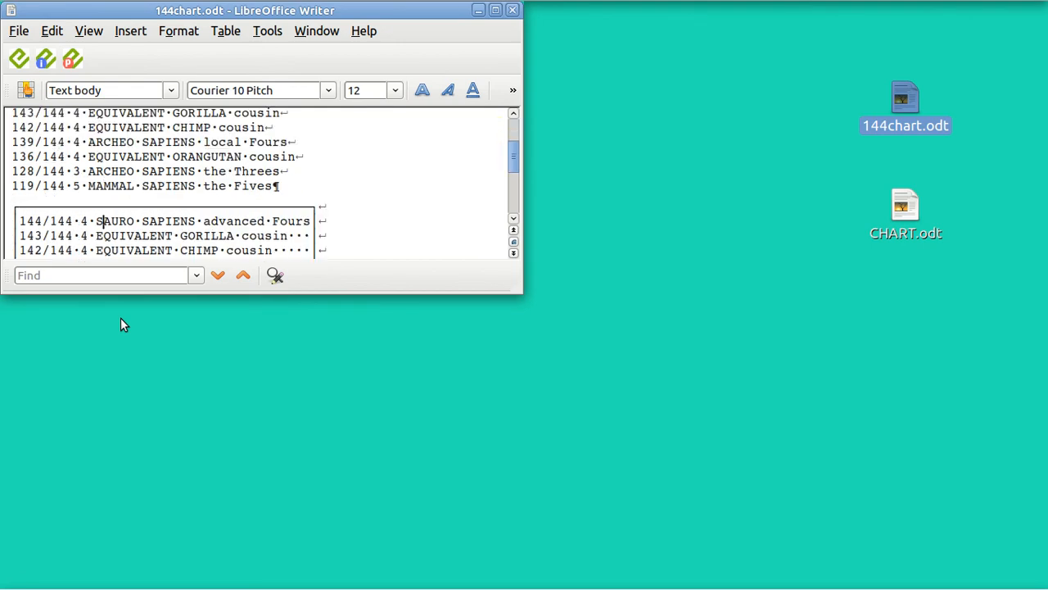
key("Down")
key("Down")
key("Down")
key("Down")
key("Down")
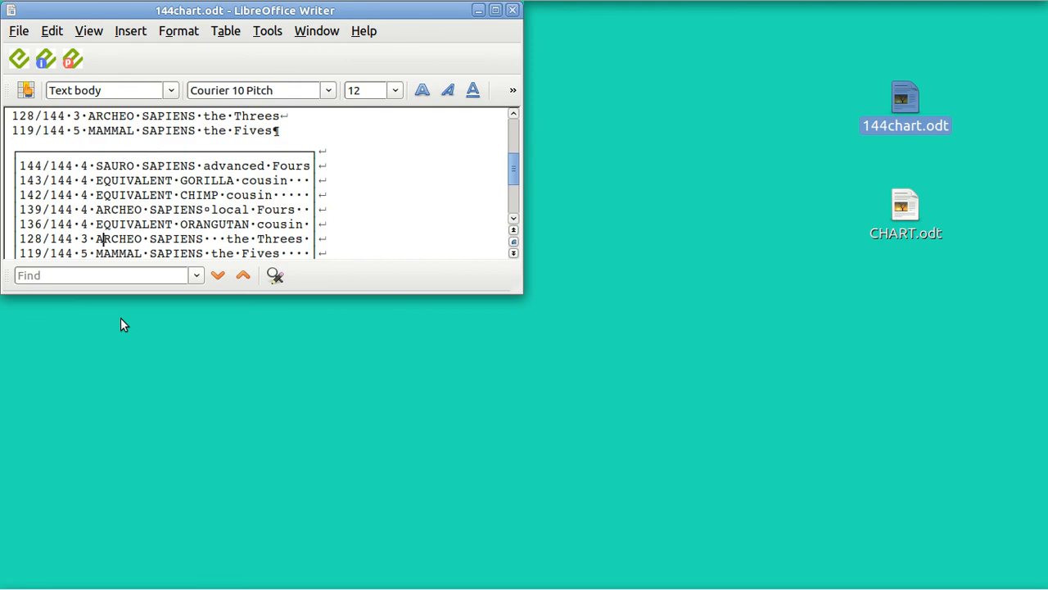
key("Down")
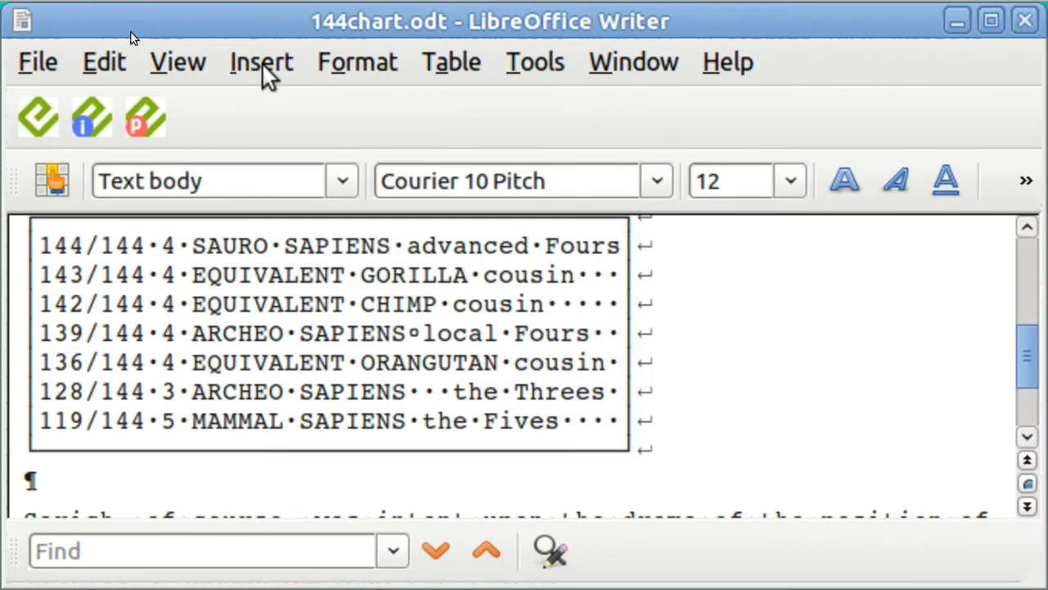
Open the special characters for insertion and display the Box Drawing subset in the Courier New font.
left_click(262, 66)
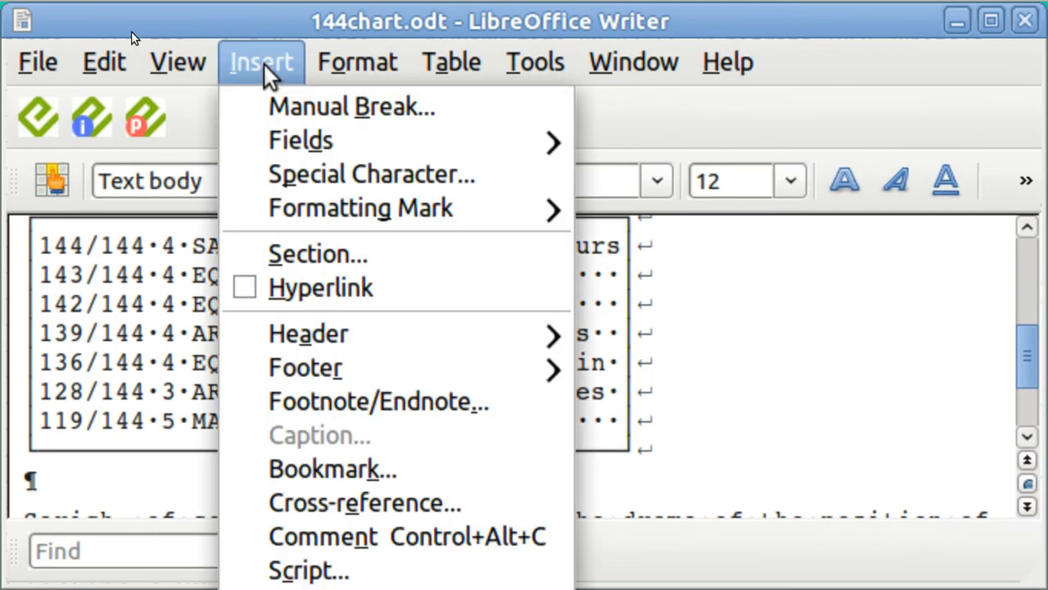
left_click(316, 182)
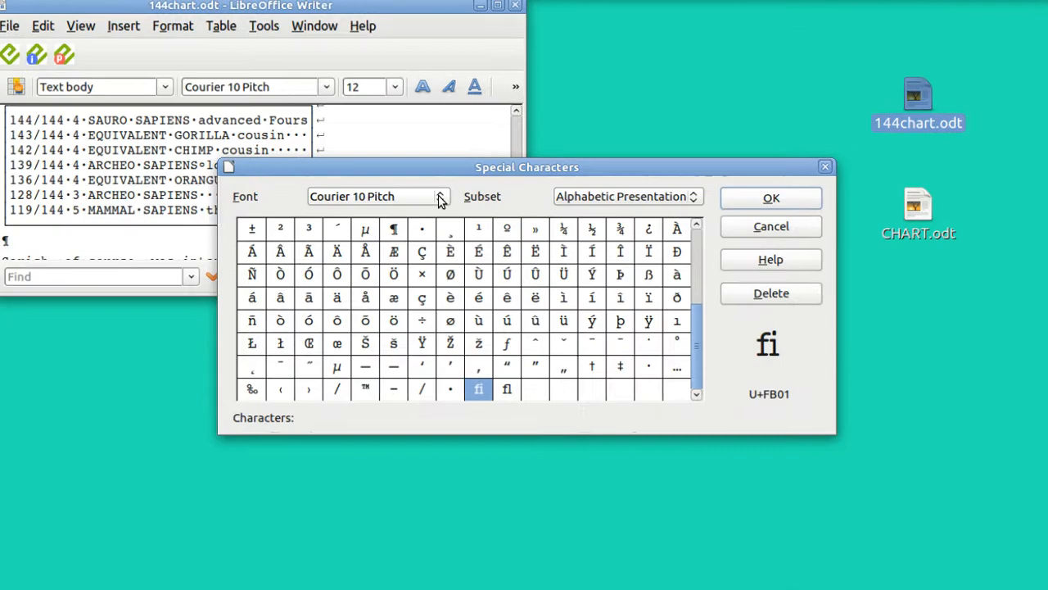
left_click(881, 397)
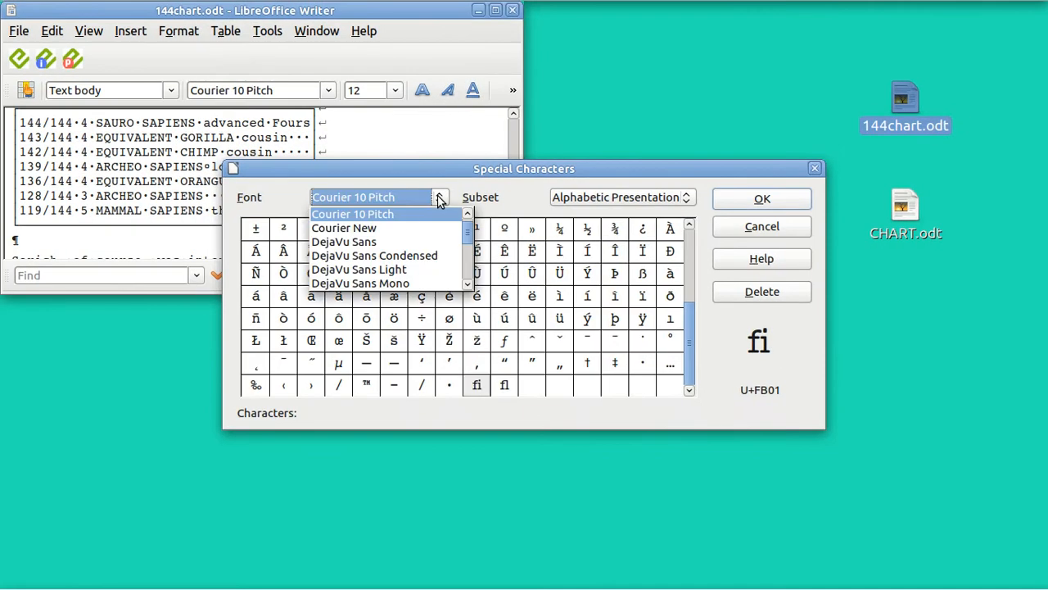
left_click(400, 230)
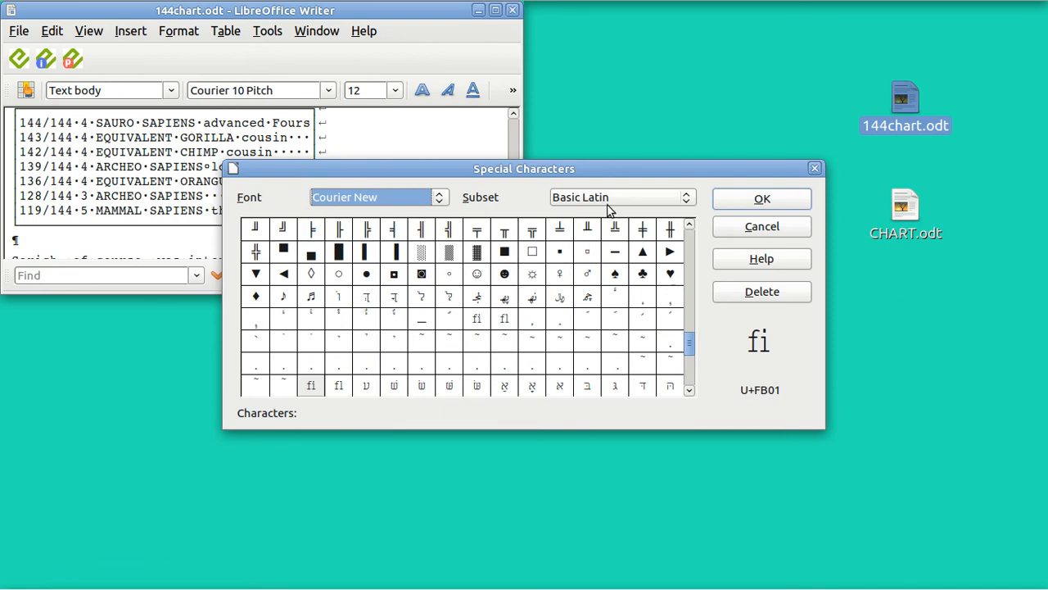
left_click(689, 201)
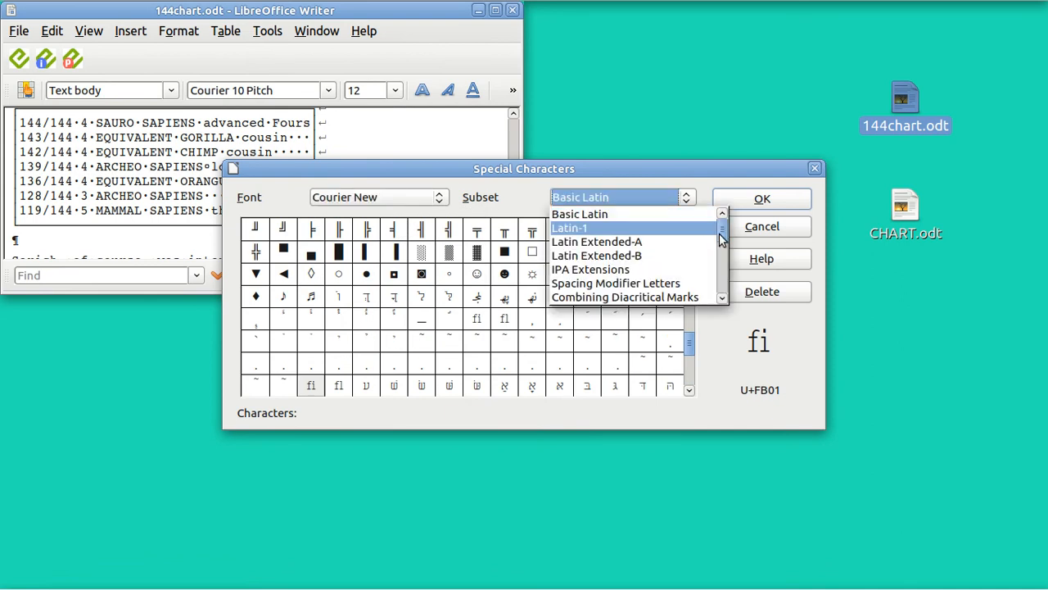
left_click_drag(721, 237, 725, 281)
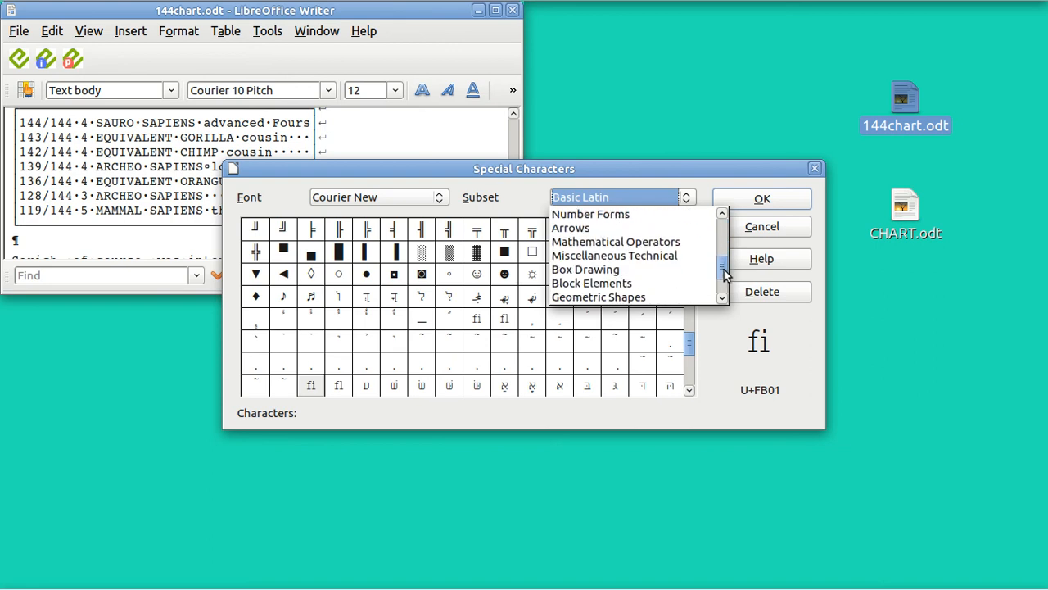
left_click(614, 276)
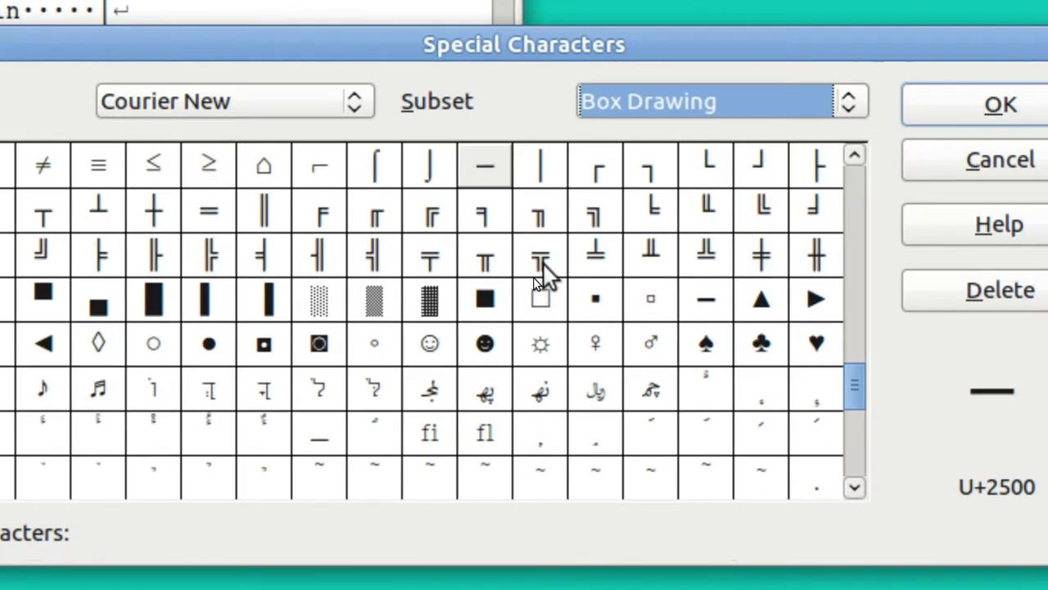
Pick the four single-line box corners plus the vertical and horizontal line characters, then cancel without inserting them.
left_click(596, 170)
left_click(667, 170)
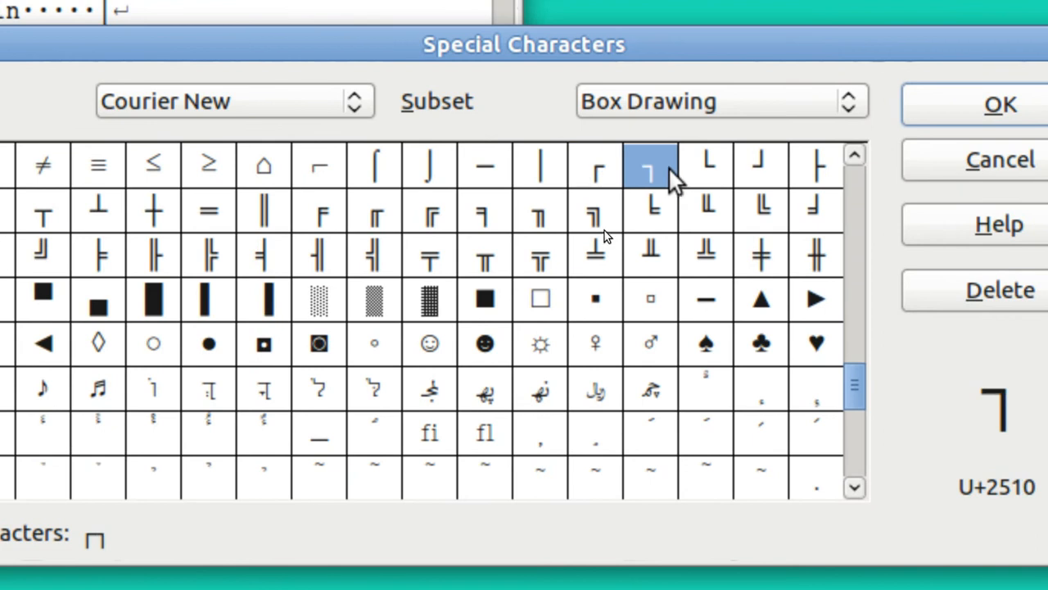
left_click(719, 166)
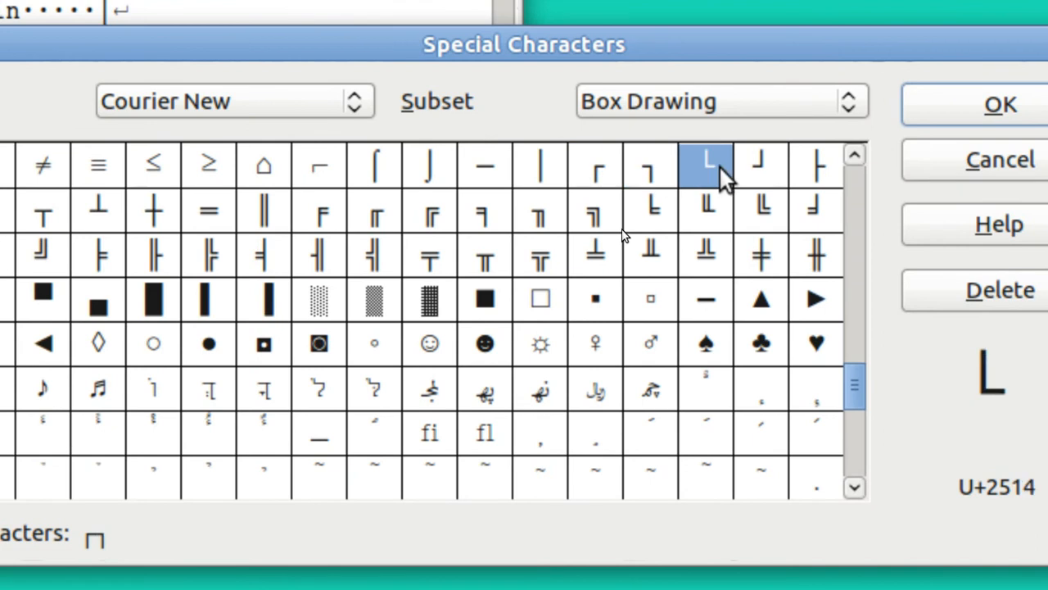
left_click(772, 165)
left_click(542, 168)
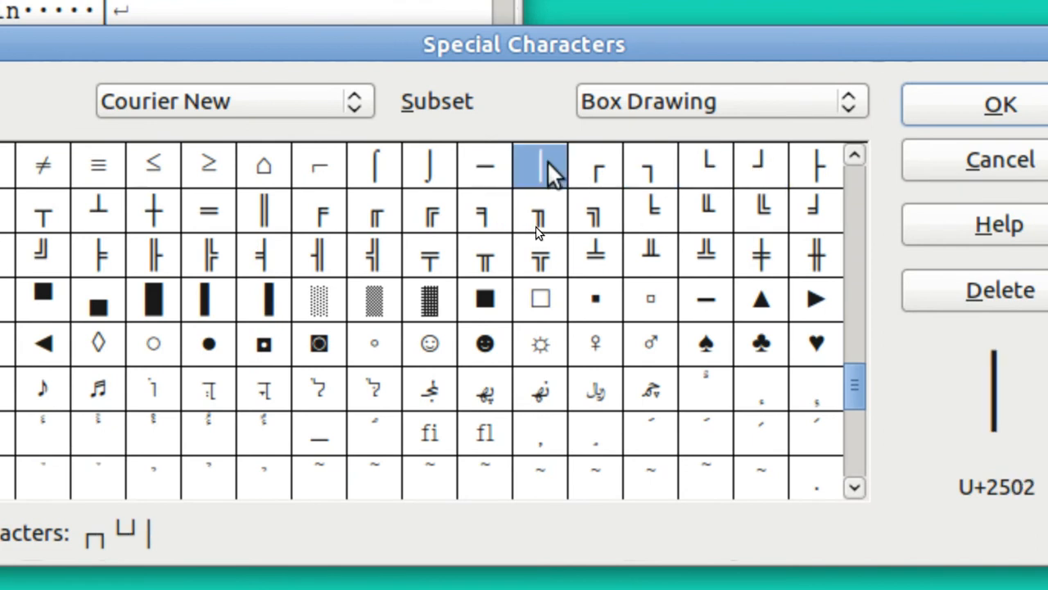
left_click(482, 170)
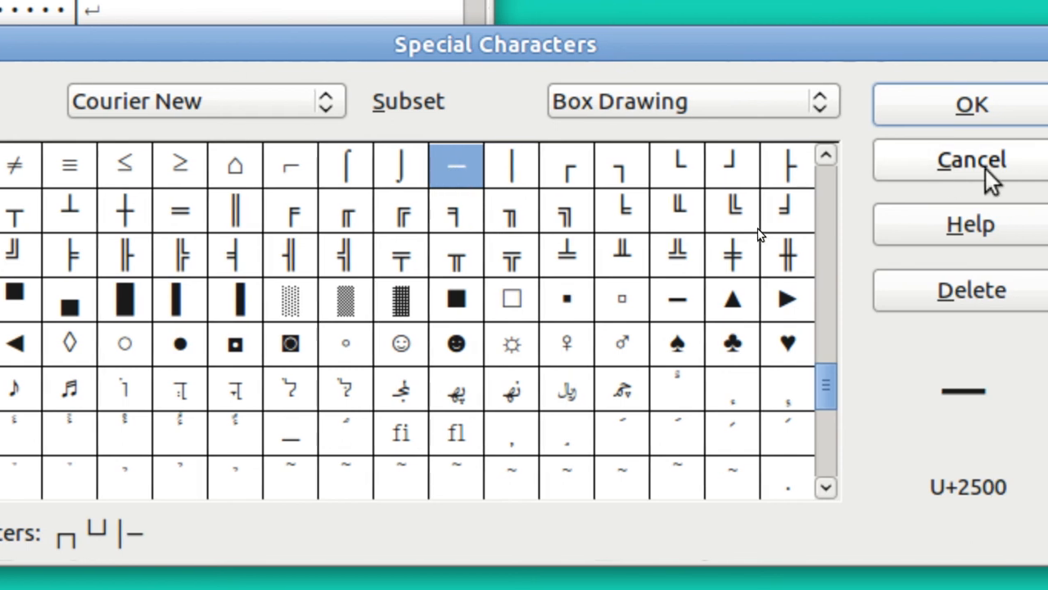
left_click(963, 167)
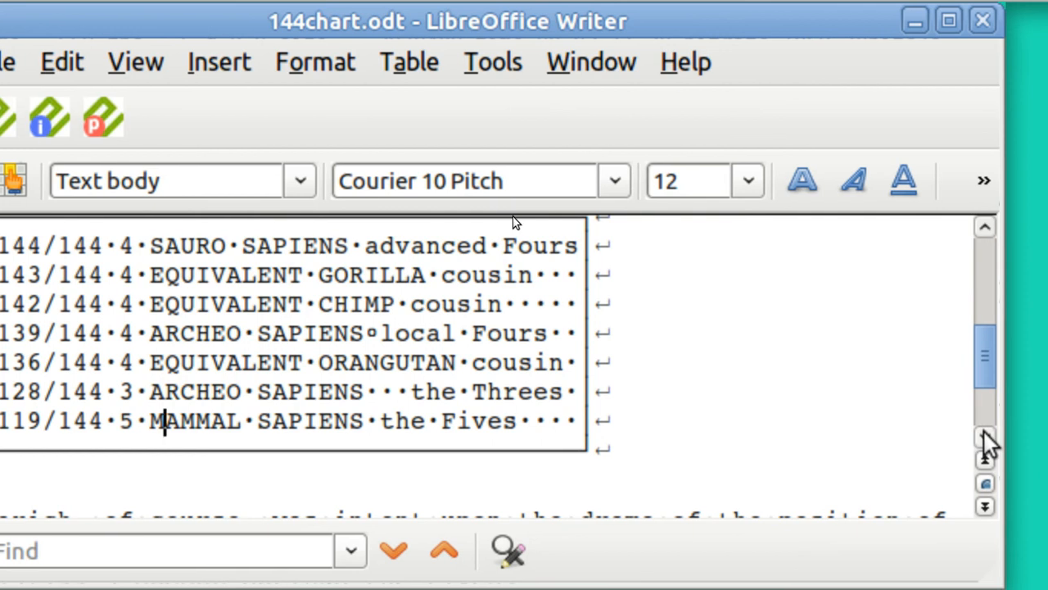
Insert a bordered table with 4 columns and 8 rows at the empty paragraph below the boxed chart.
left_click(992, 436)
left_click(992, 436)
left_click(991, 435)
left_click(984, 435)
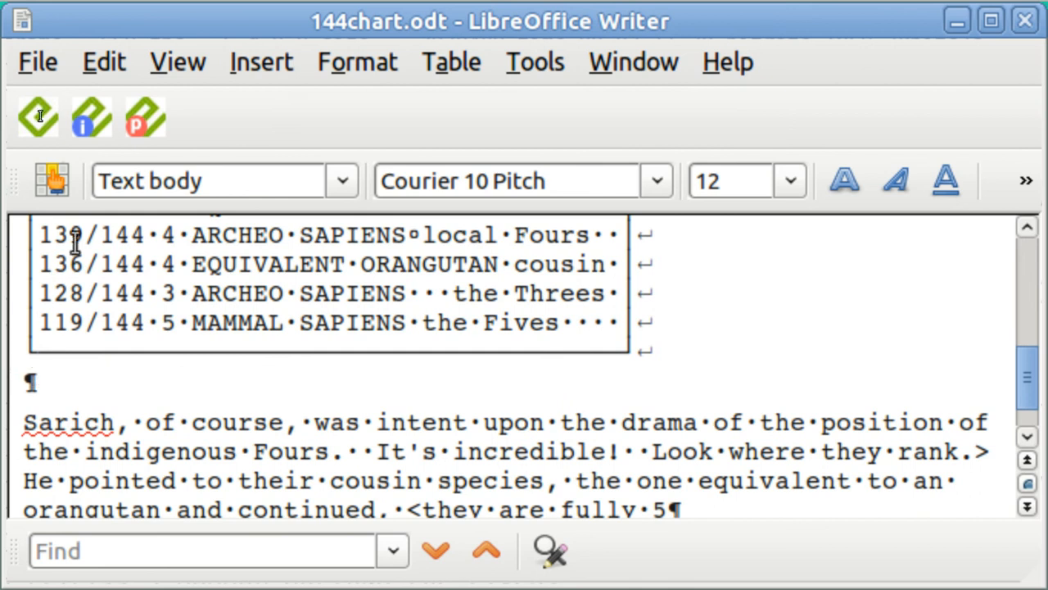
left_click(258, 67)
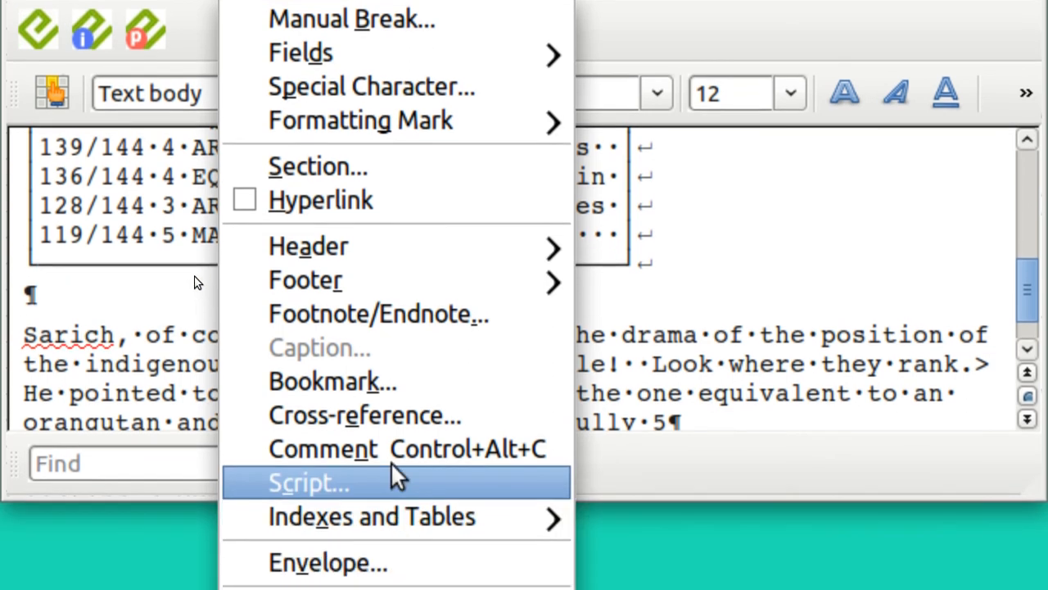
mouse_move(392, 514)
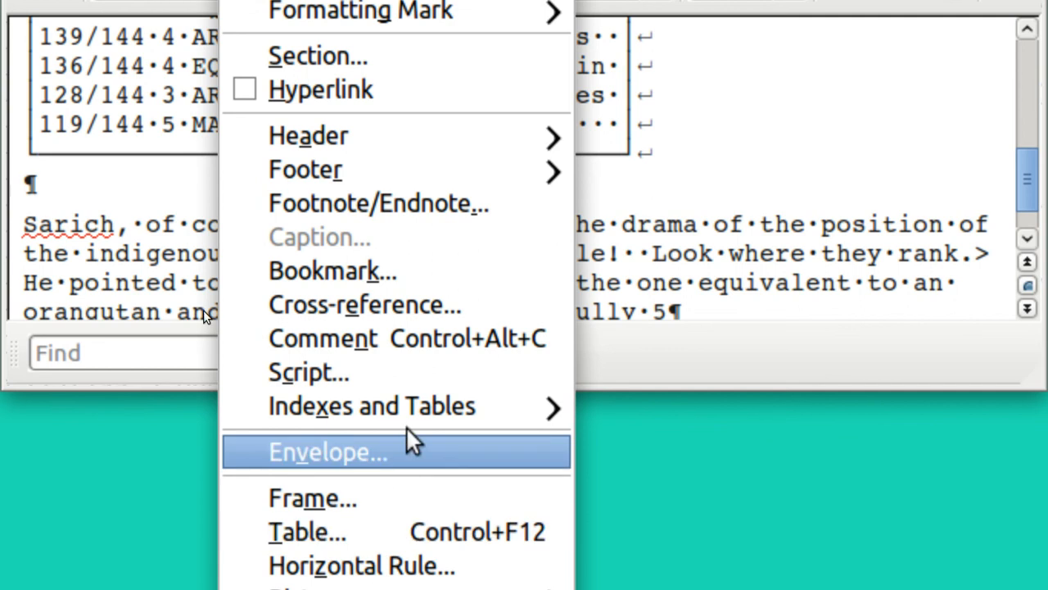
mouse_move(419, 400)
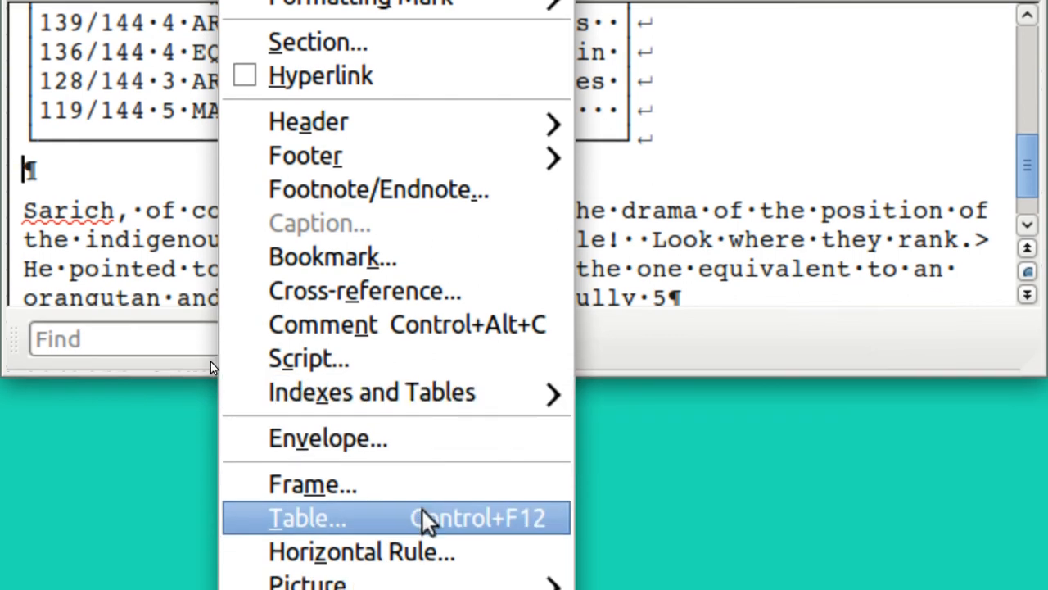
left_click(425, 517)
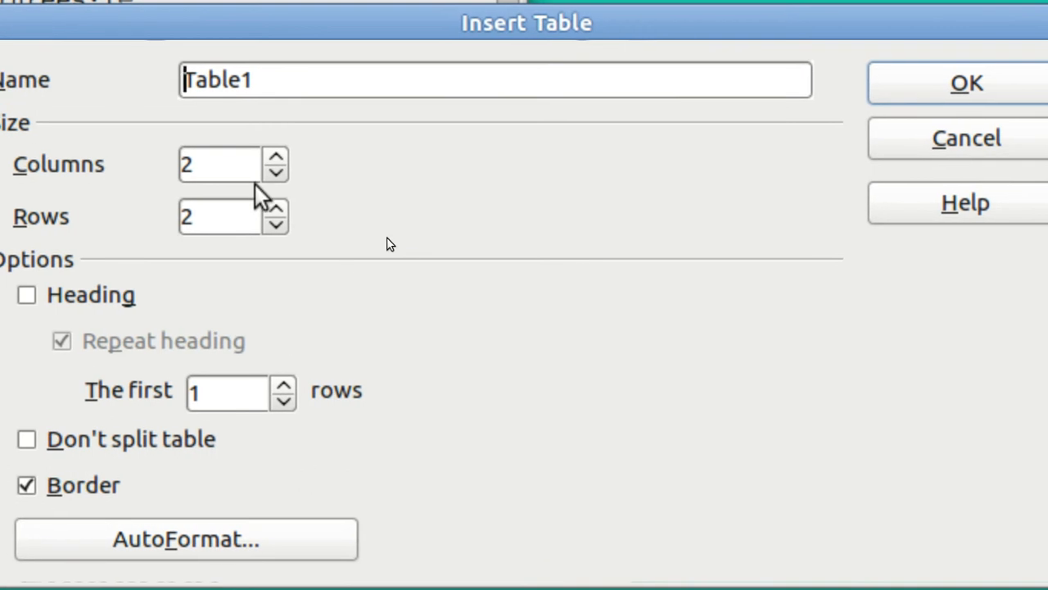
left_click(276, 161)
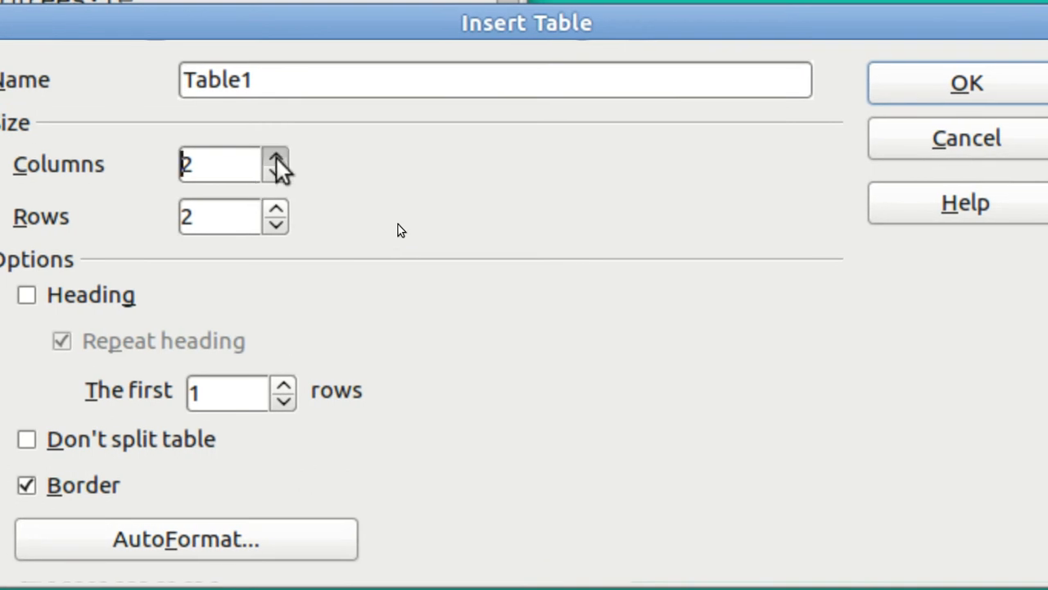
left_click(276, 161)
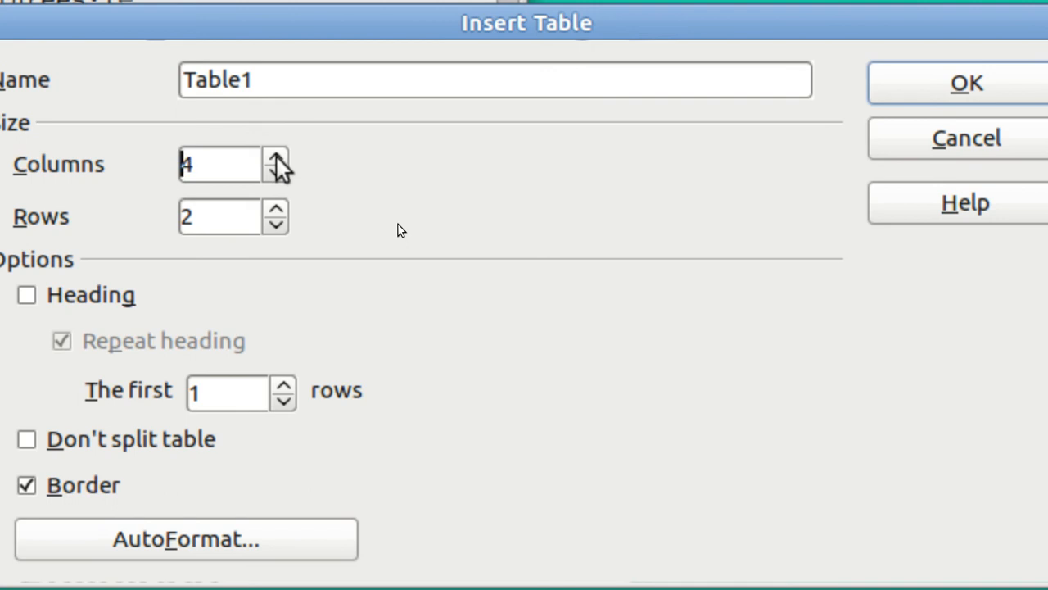
left_click(276, 212)
left_click(276, 211)
left_click(276, 211)
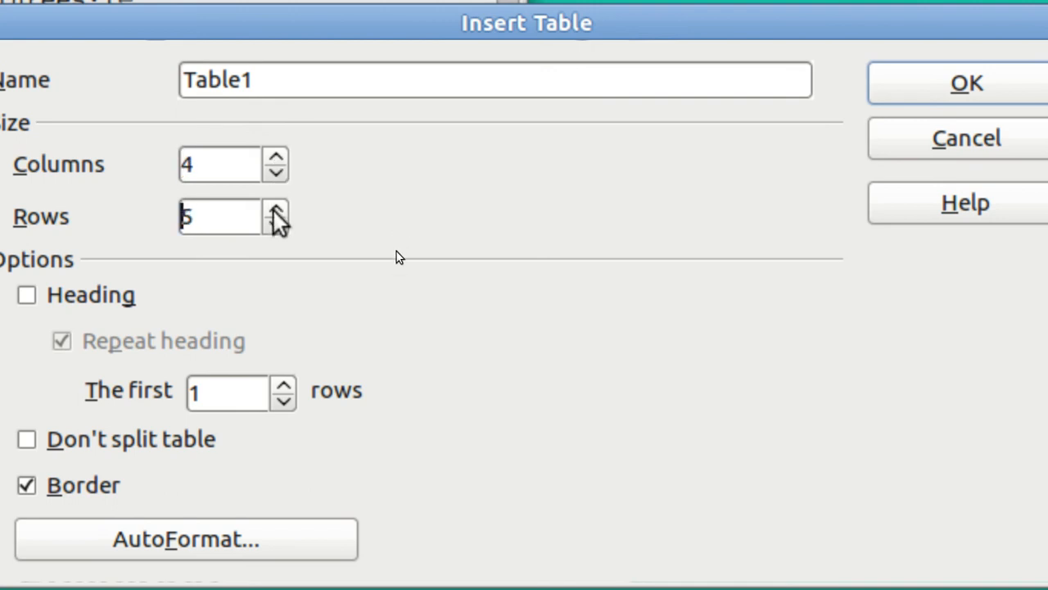
left_click(276, 211)
left_click(276, 211)
left_click(276, 211)
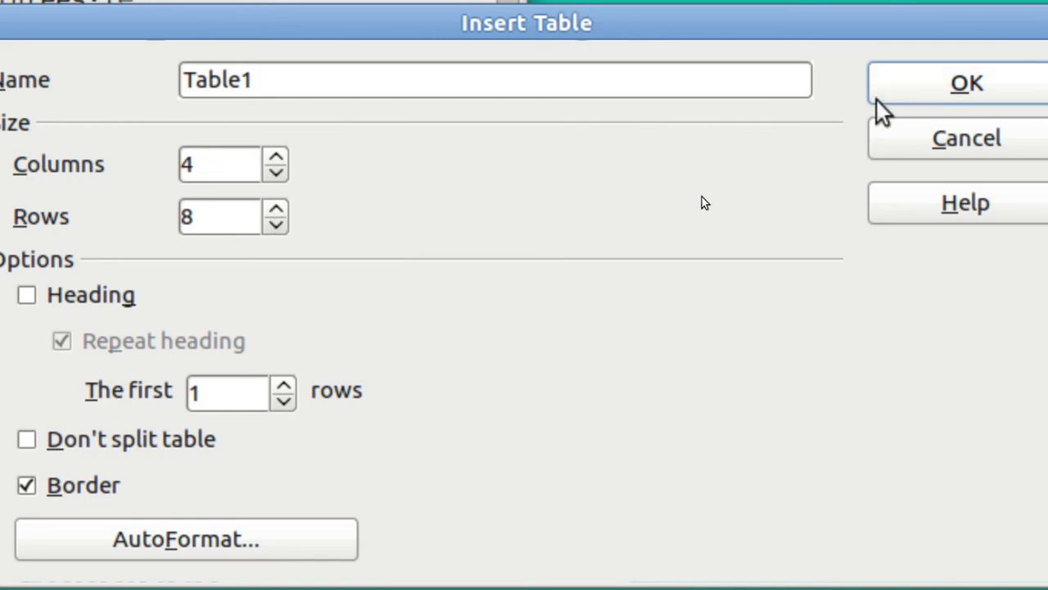
left_click(960, 95)
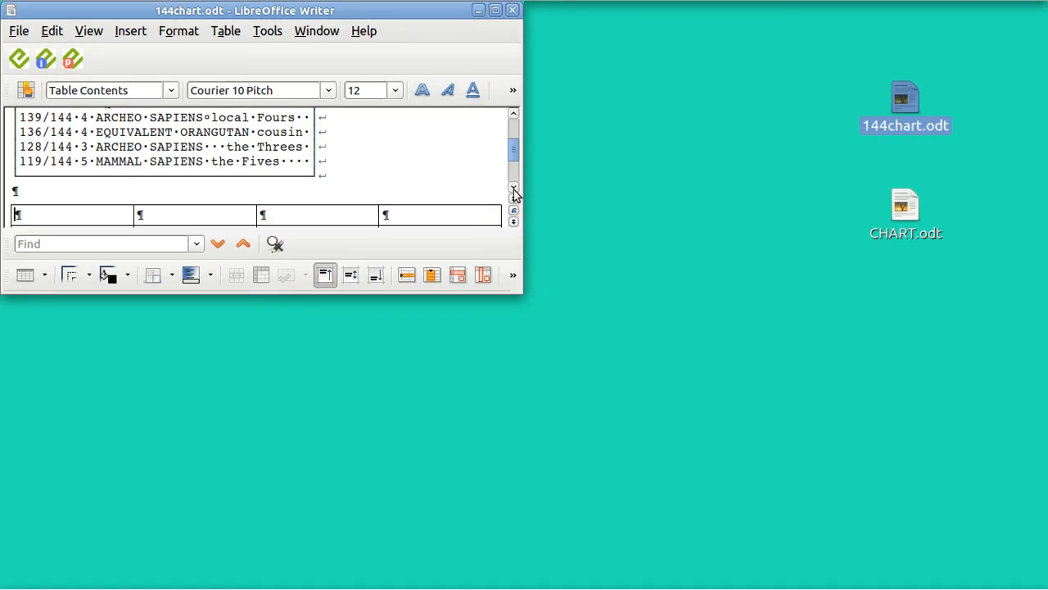
Examine the empty table down its rows and compare its column widths at full-screen and half-screen window width.
left_click(515, 188)
left_click(515, 189)
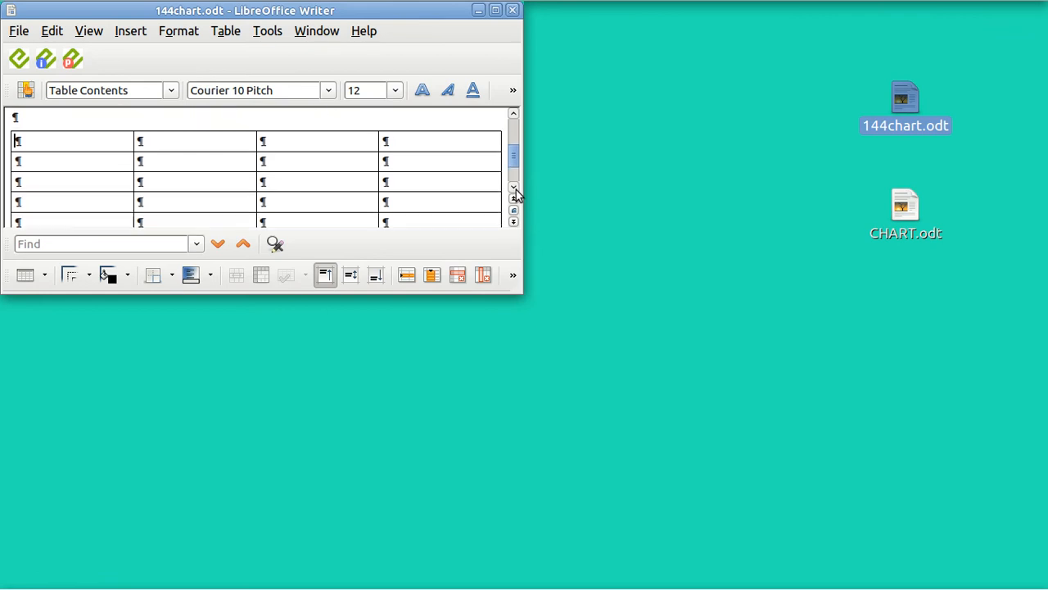
left_click(514, 188)
left_click(514, 188)
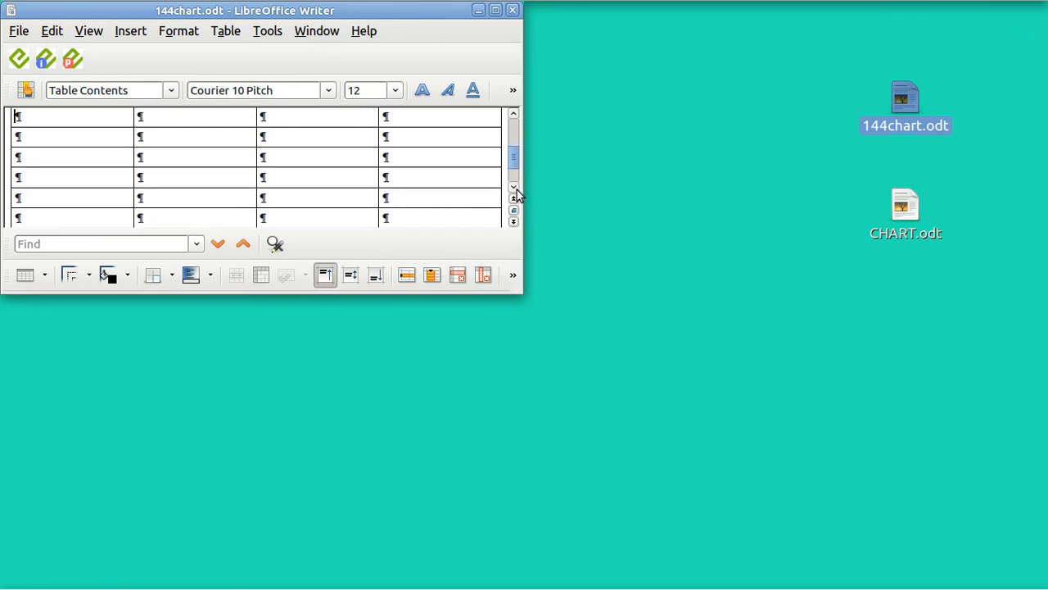
key("ctrl+alt+KP_5")
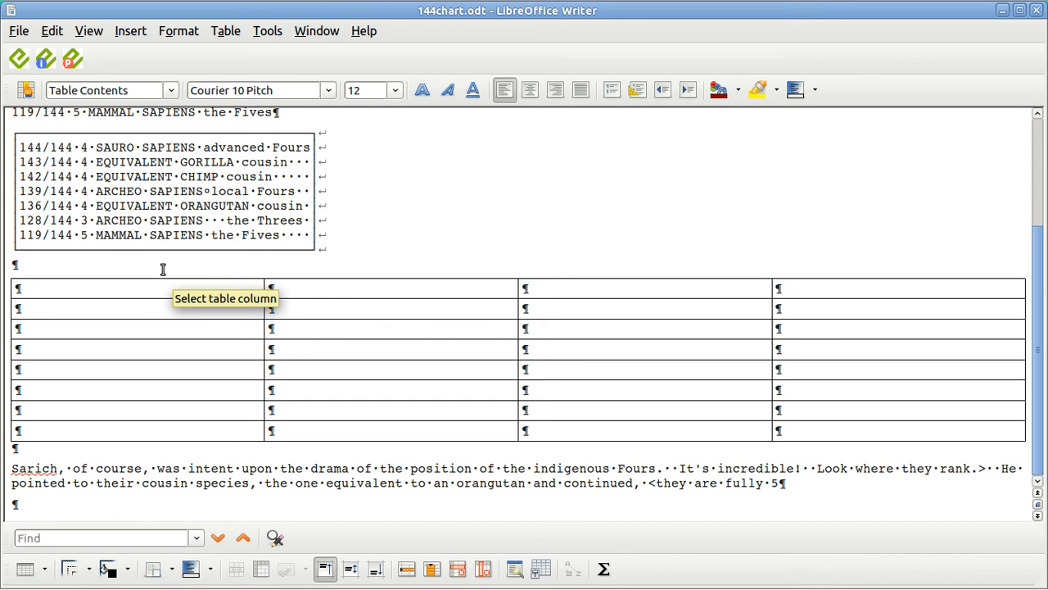
key("super+Left")
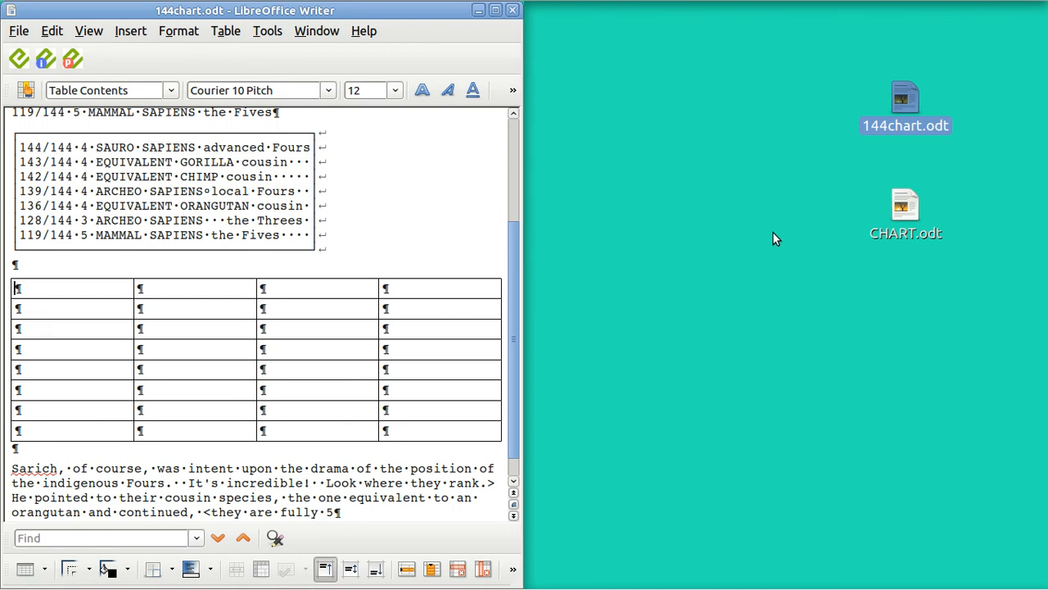
Open CHART.odt from the desktop and display it in Web Layout.
left_click(893, 218)
double_click(894, 217)
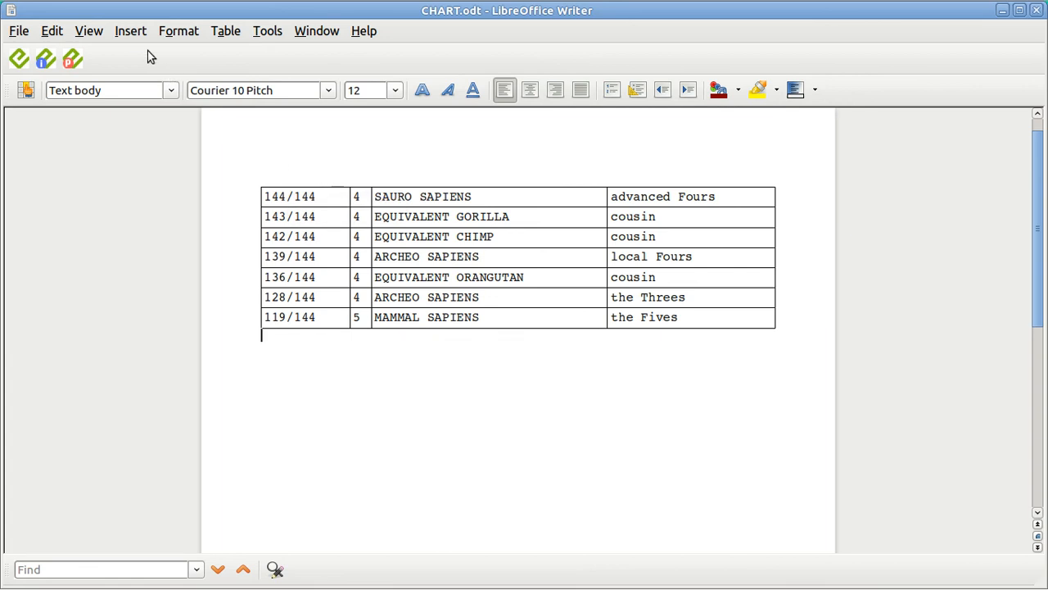
left_click(92, 32)
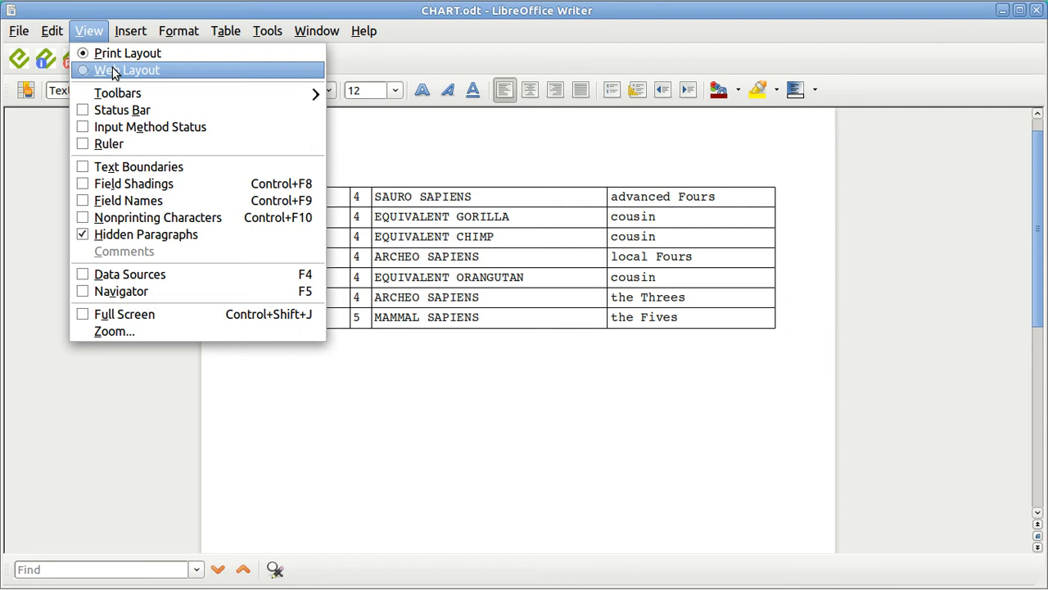
left_click(114, 70)
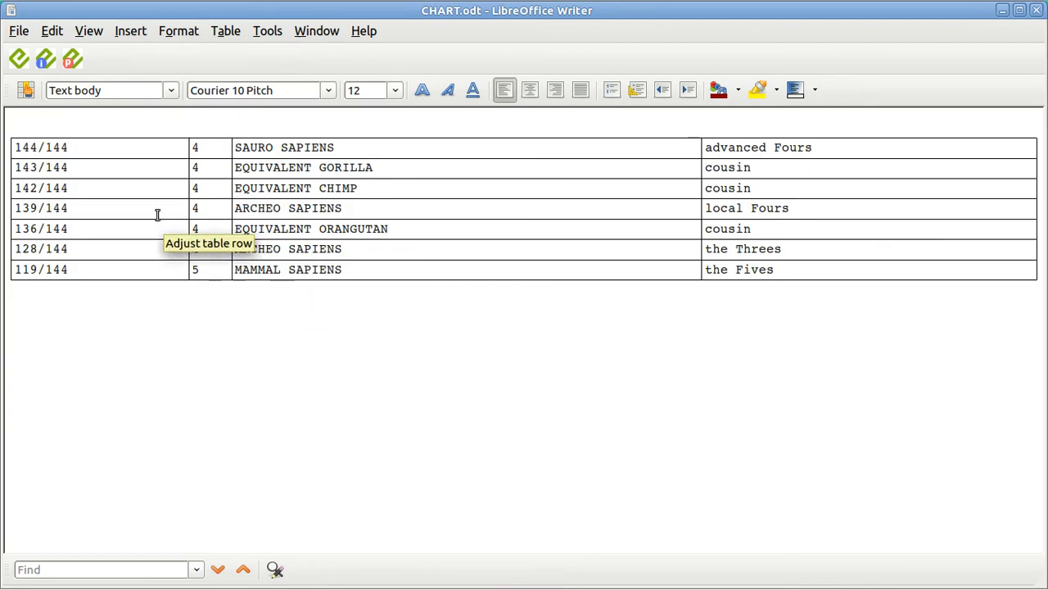
Compare how the filled table reflows at half, third and quarter window widths, then return the window to full screen.
key("ctrl+super+Left")
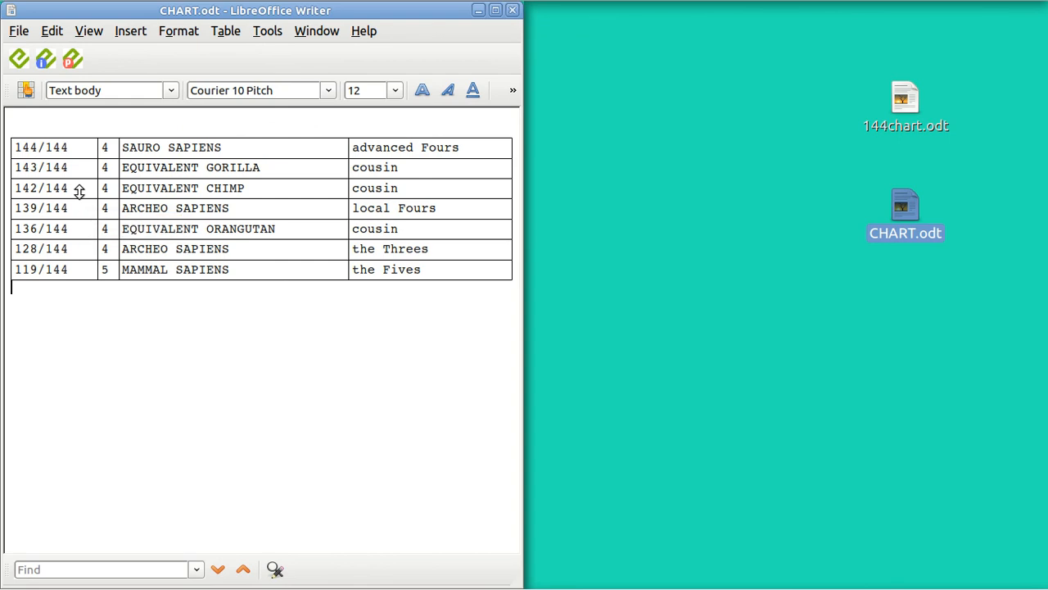
key("ctrl+alt+KP_4")
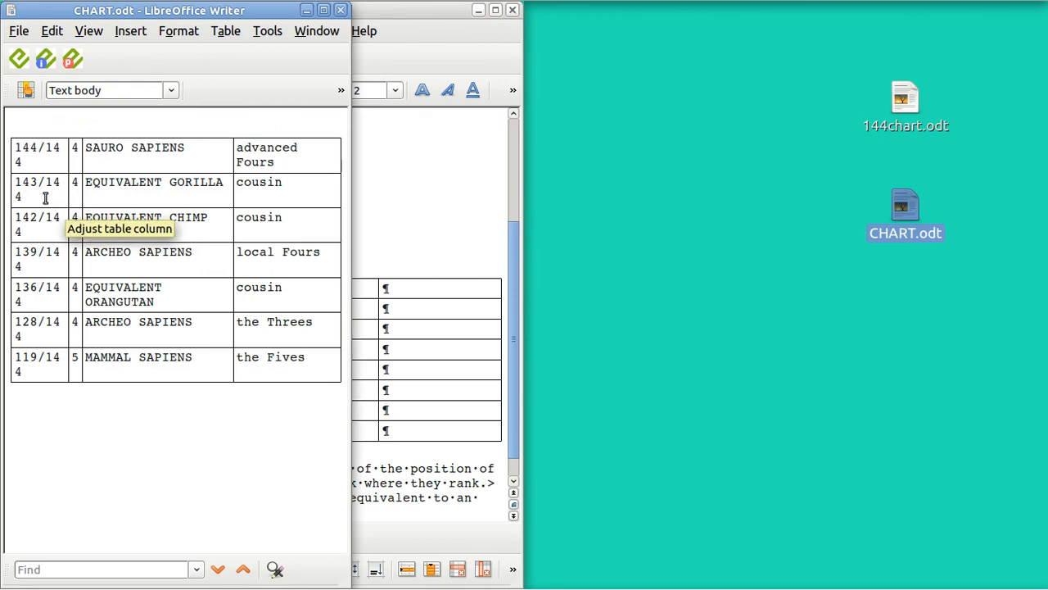
key("ctrl+alt+KP_4")
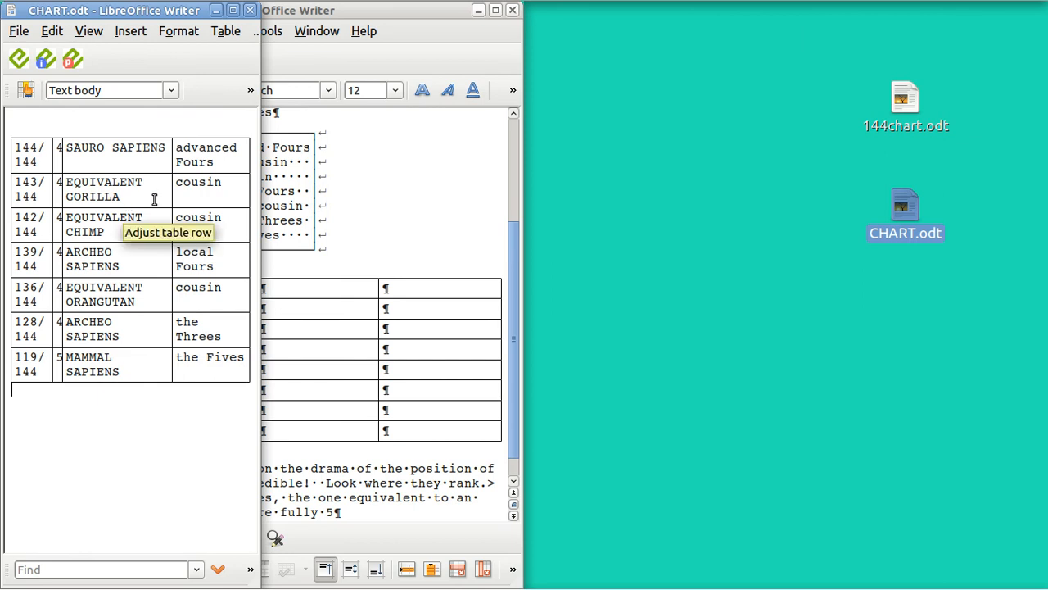
key("super+Up")
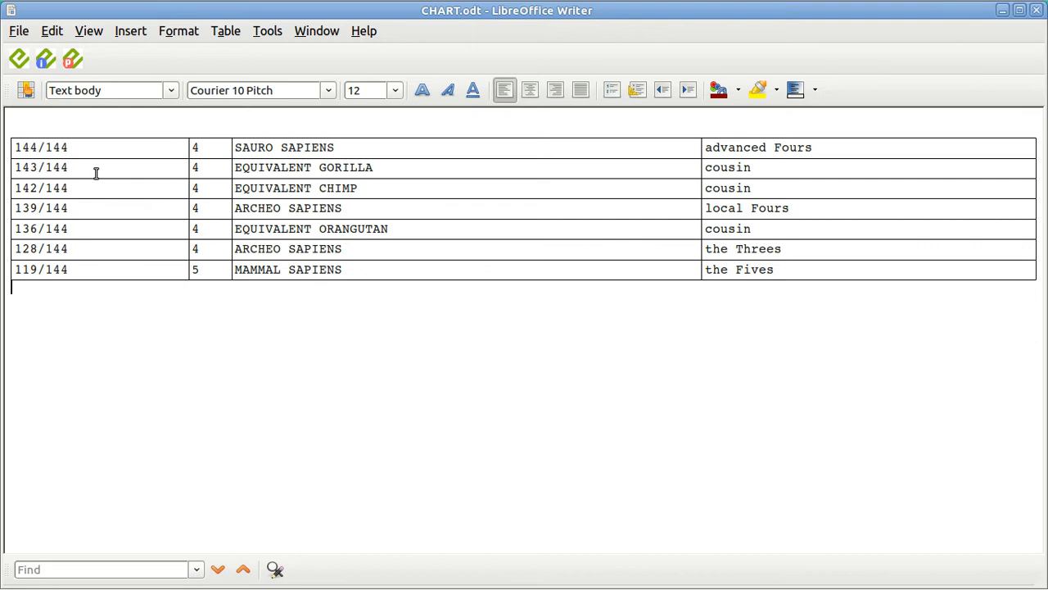
Copy the entire contents of CHART.odt and minimise its window to get back to 144chart.odt.
key("ctrl+a")
key("ctrl+c")
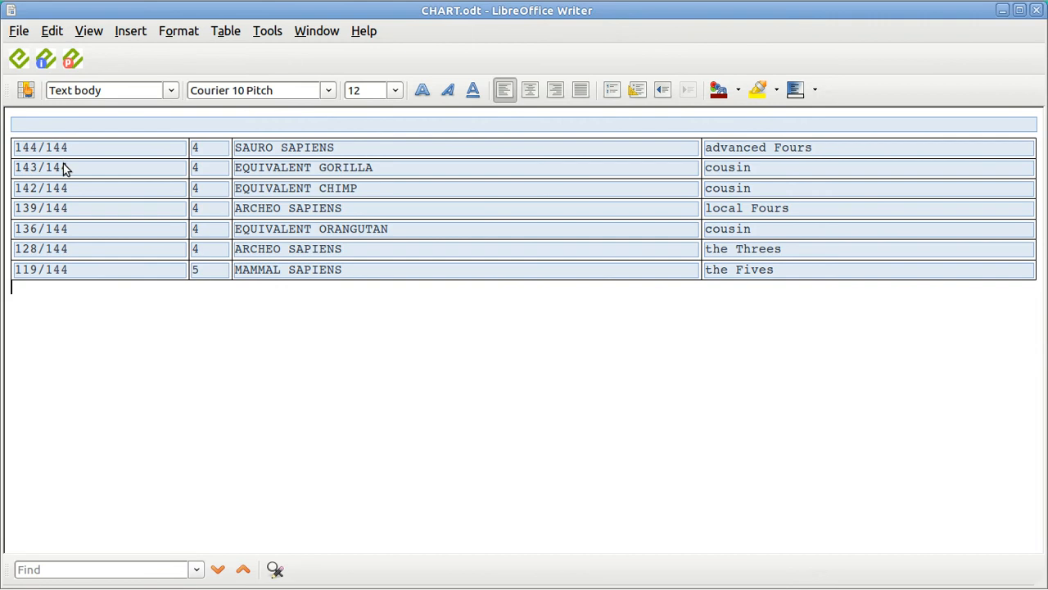
key("ctrl+j")
left_click(1000, 13)
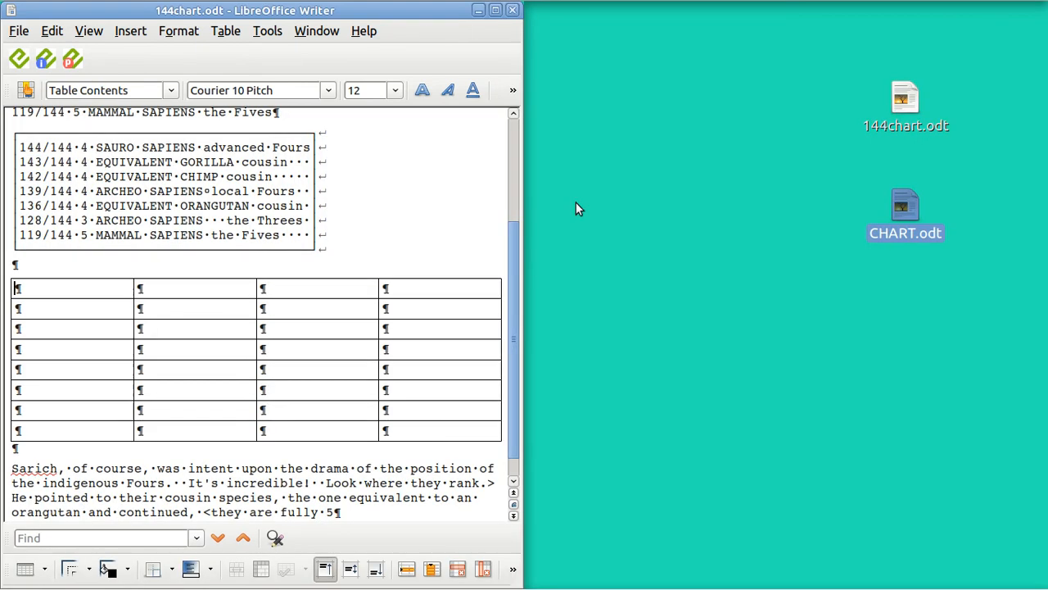
Paste the copied table into the last empty paragraph of 144chart.odt and add three blank paragraphs below it.
left_click(45, 335)
key("Down")
key("Down")
key("Down")
key("Down")
key("Down")
key("Down")
key("Down")
key("Down")
key("Down")
key("Down")
key("Down")
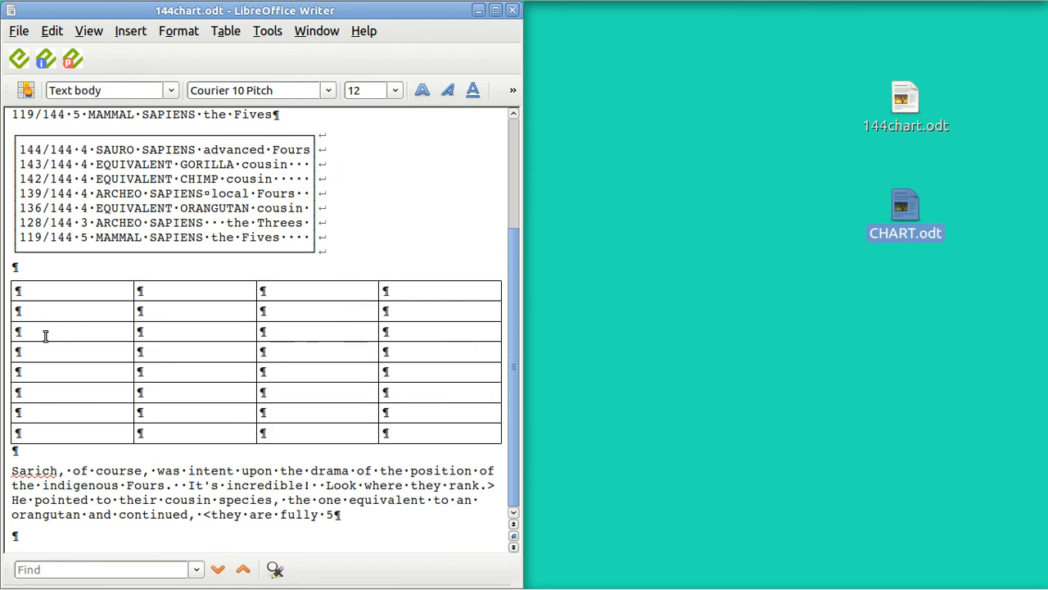
key("ctrl+v")
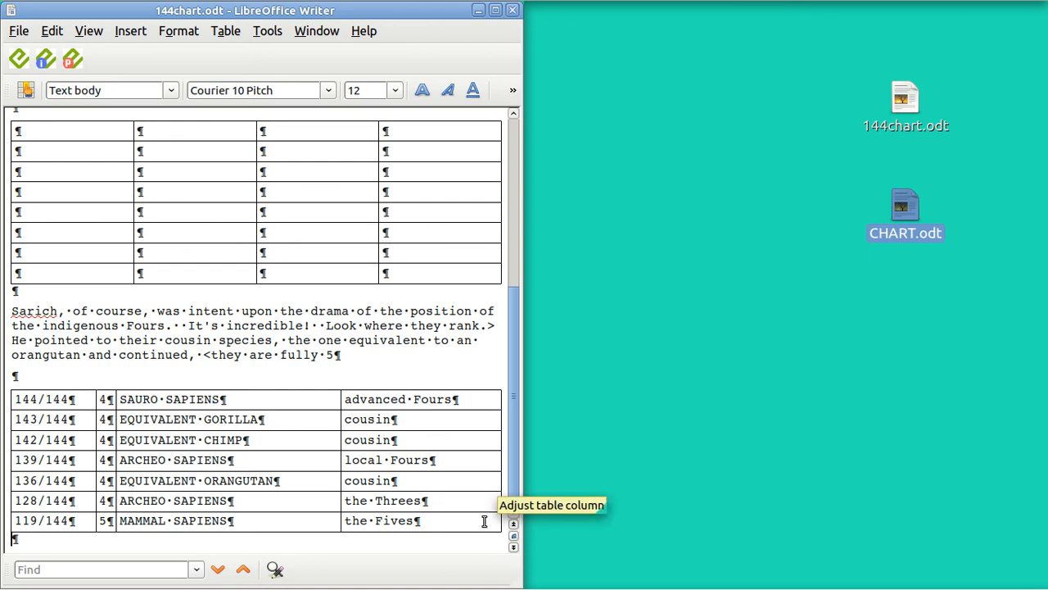
key("Return")
key("Return")
key("Return")
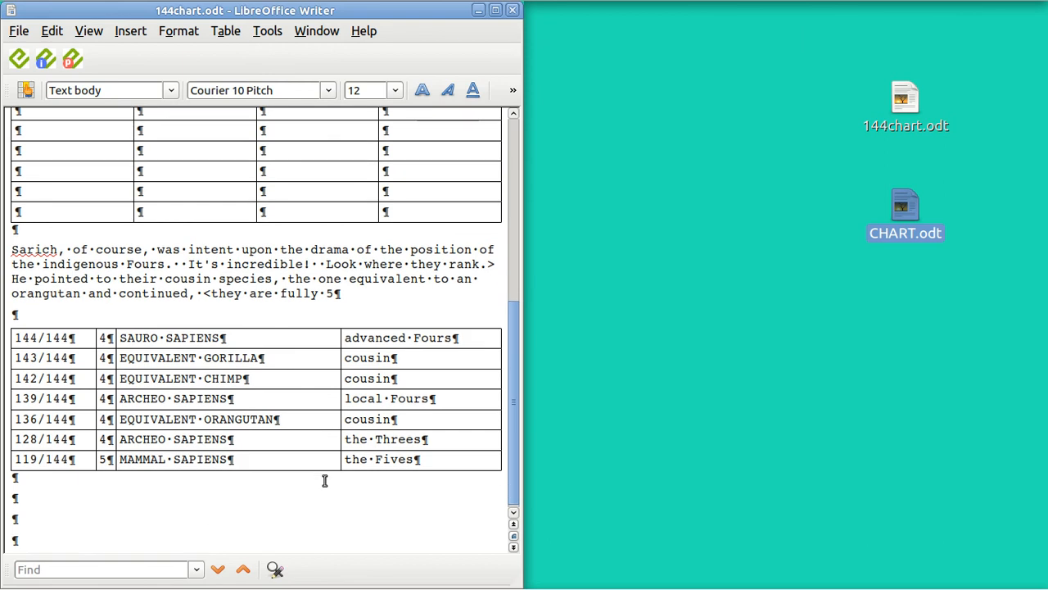
Return to the start of the document, set a variable zoom of 250%, and maximise the window.
left_click(513, 183)
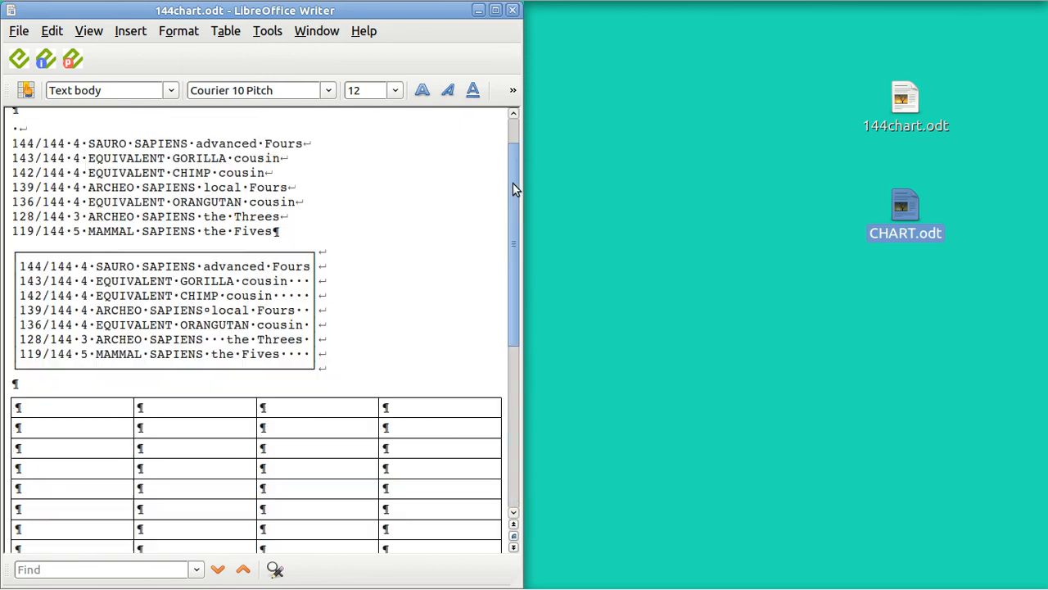
left_click(512, 130)
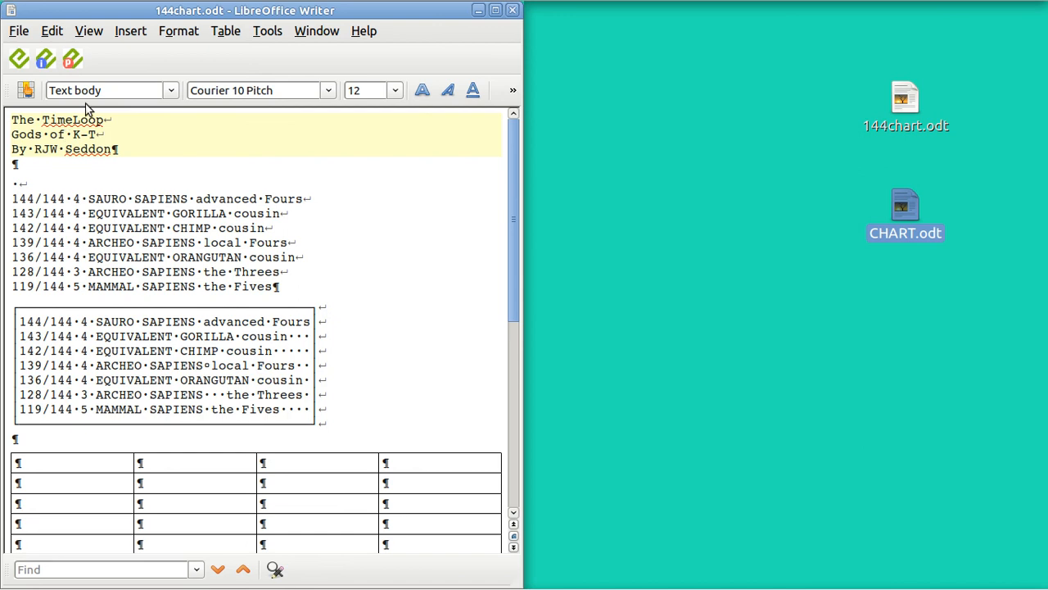
left_click(88, 31)
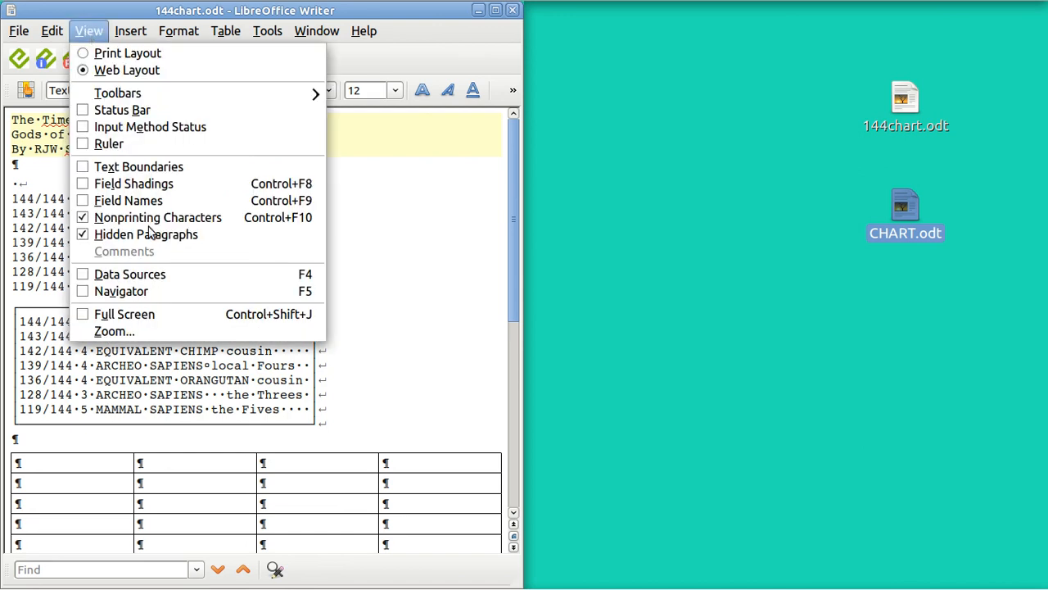
left_click(157, 331)
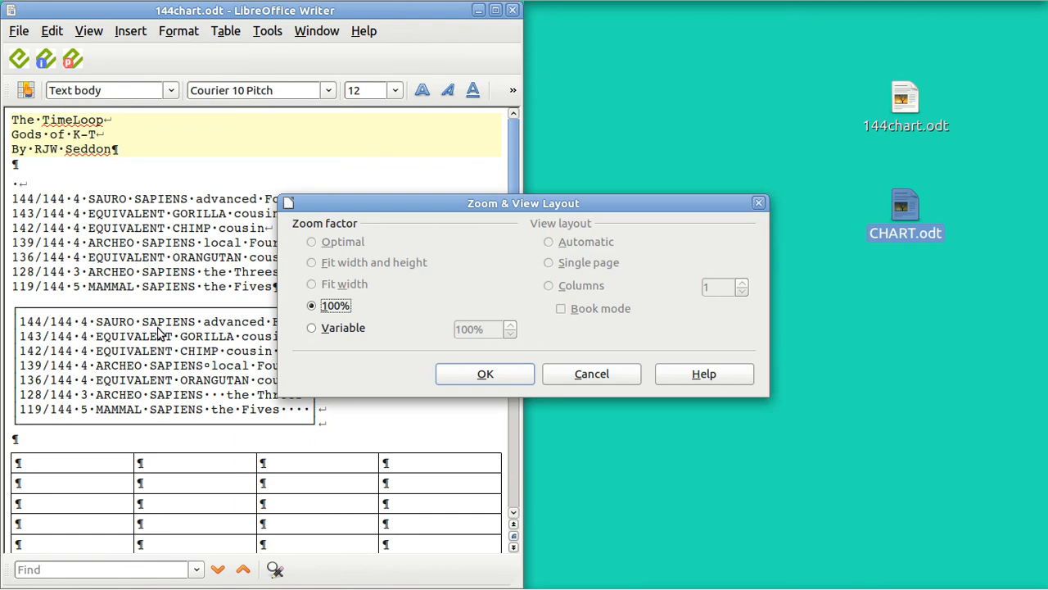
left_click(312, 329)
left_click(456, 329)
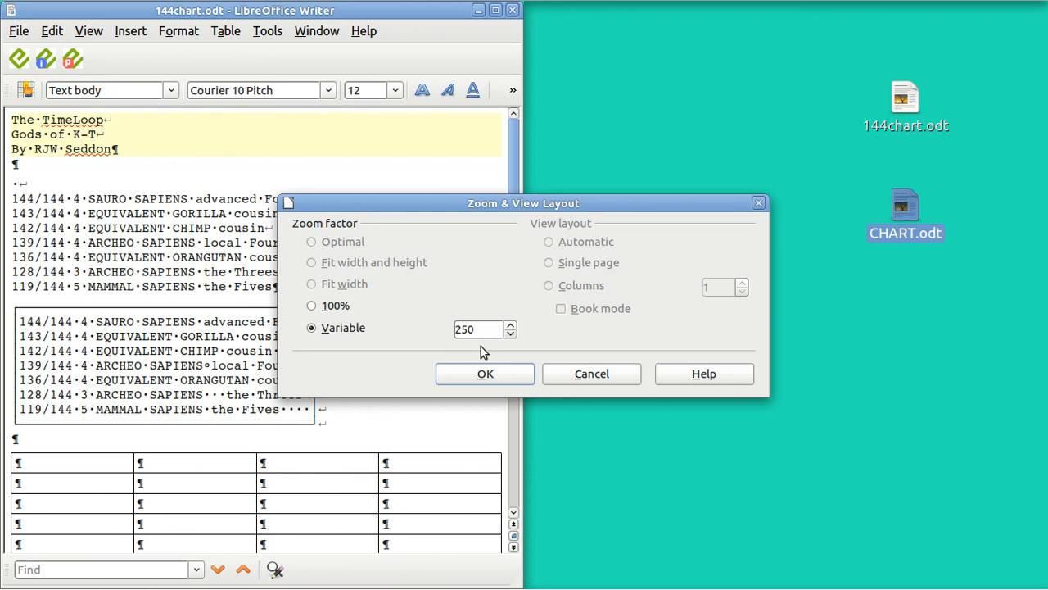
left_click(483, 377)
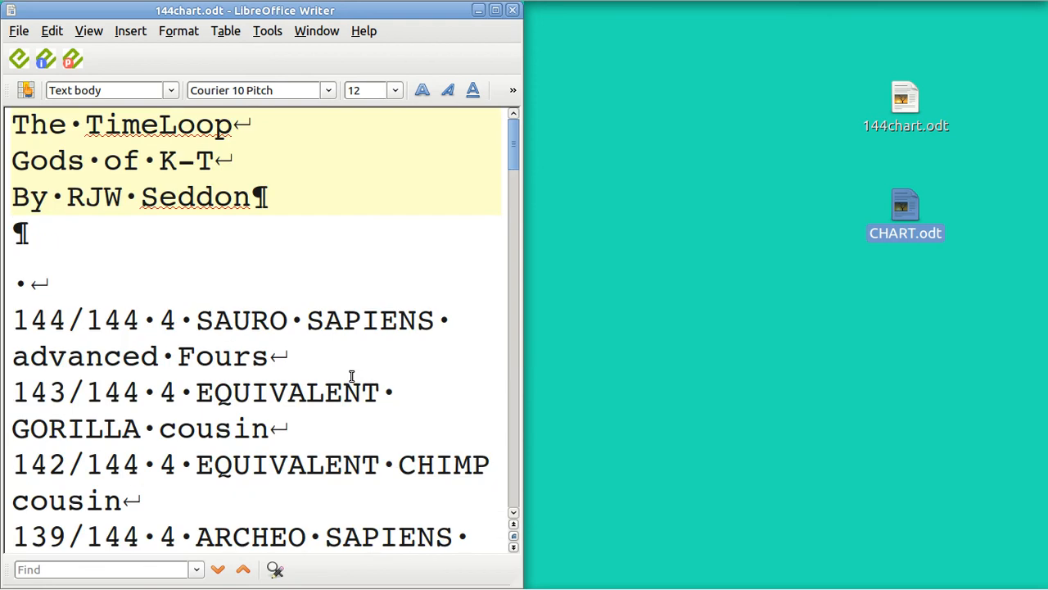
key("super+Up")
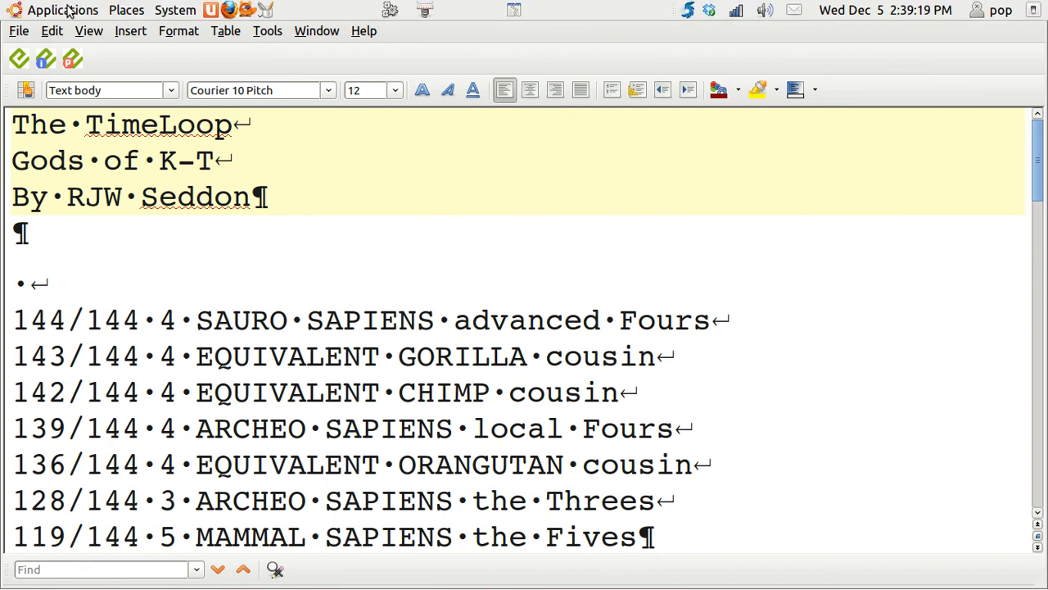
Launch the Shutter screenshot tool over the 144chart.odt document.
left_click(66, 11)
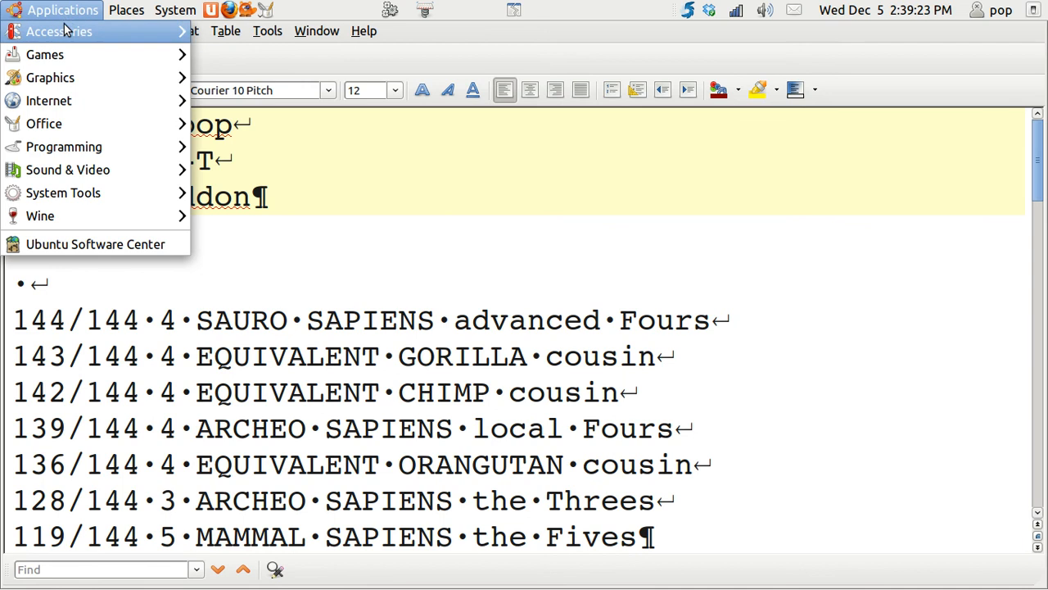
mouse_move(116, 29)
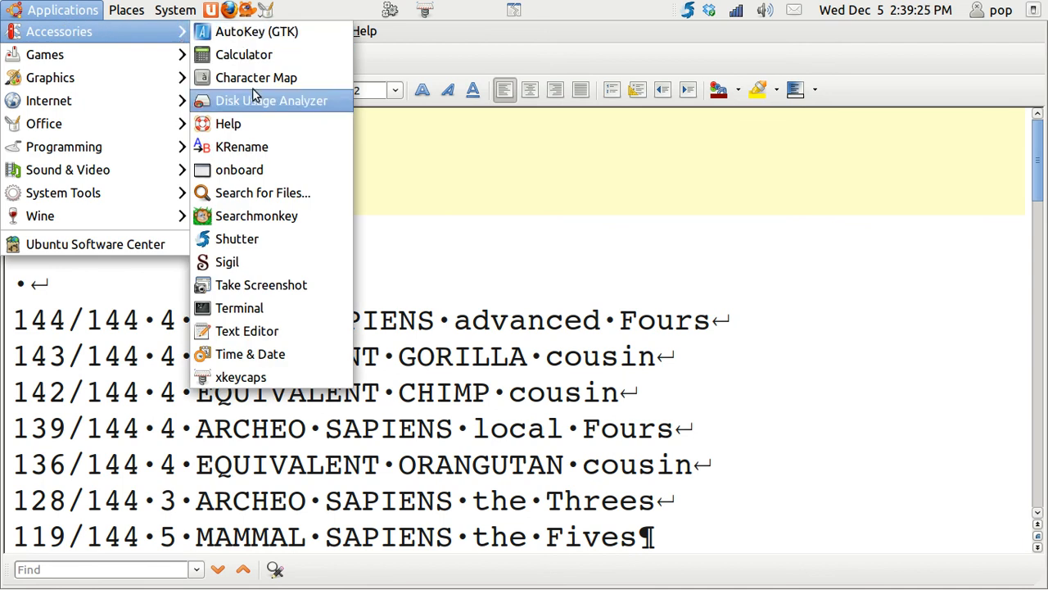
left_click(276, 239)
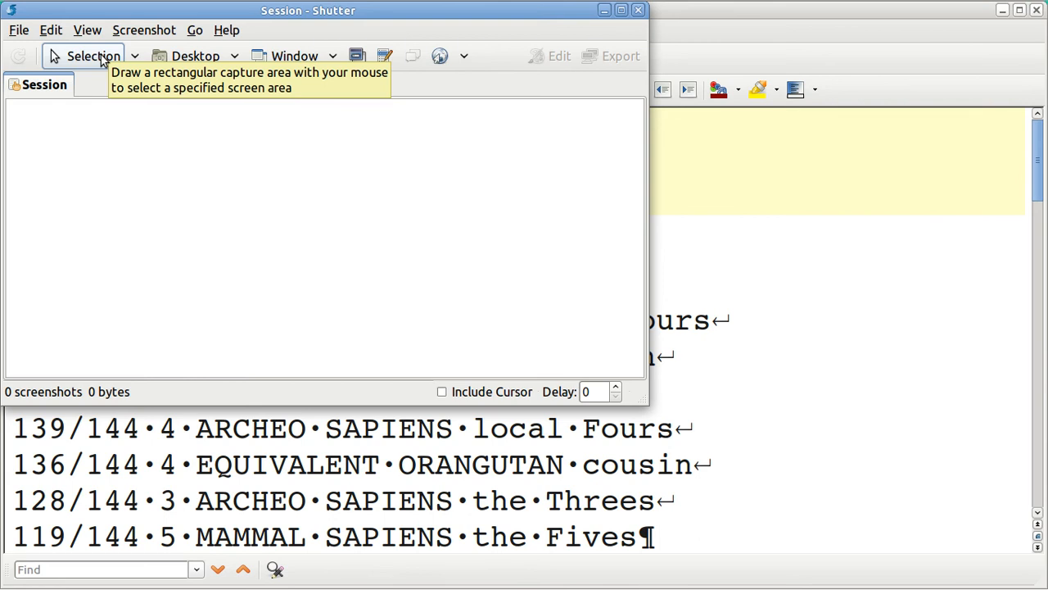
Review the screenshot border width and colour options in Shutter's Actions preferences, then close the preferences.
left_click(55, 33)
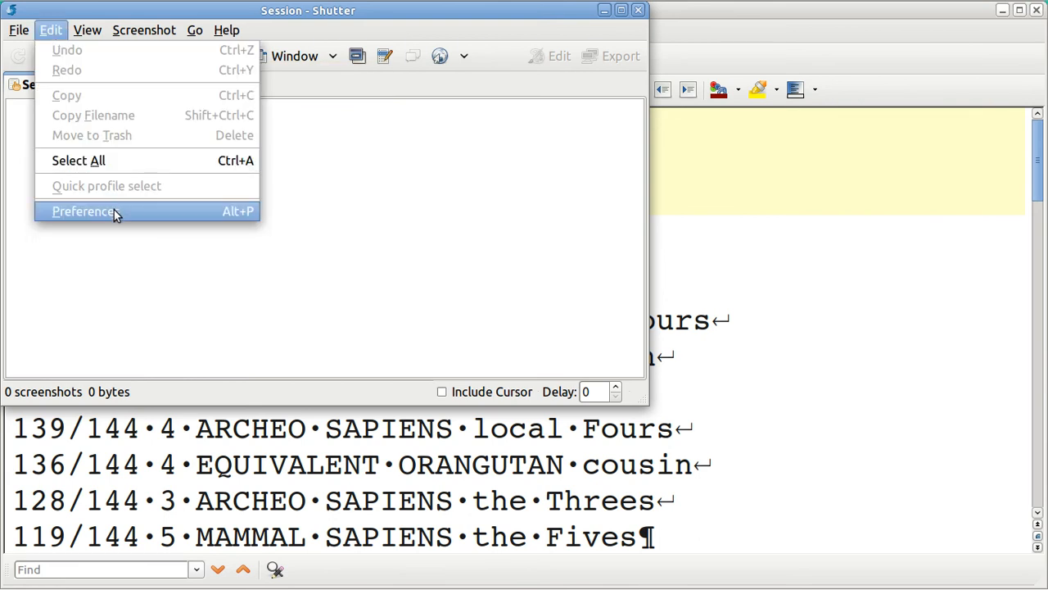
left_click(114, 212)
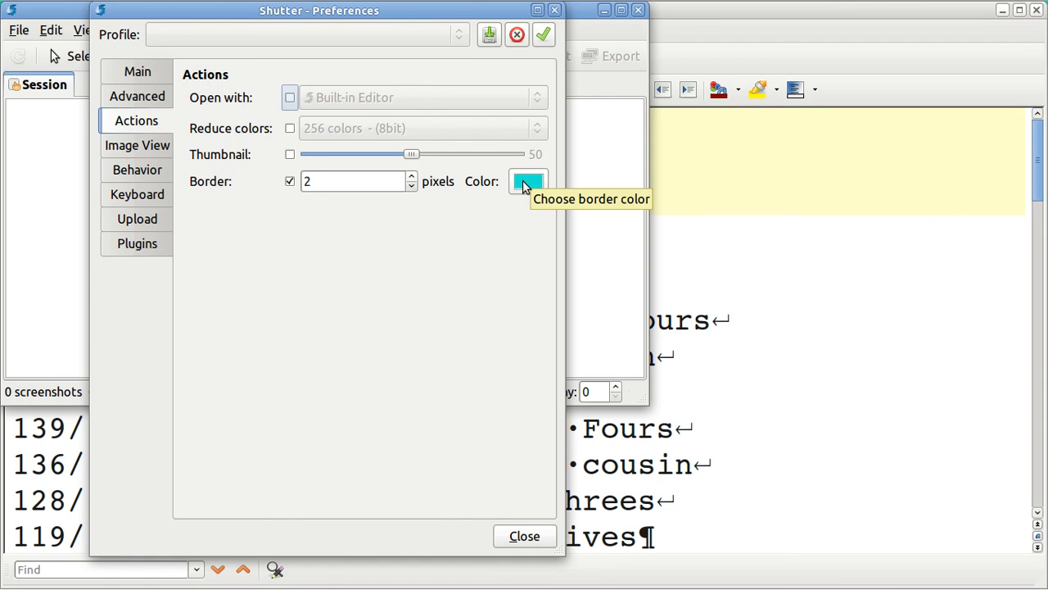
left_click(554, 10)
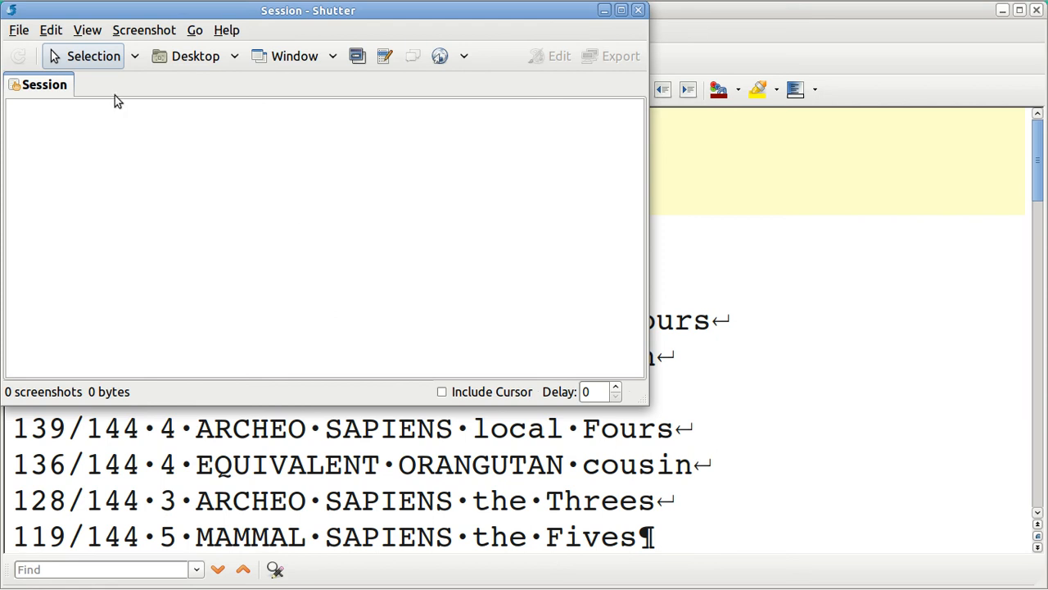
Capture a rectangular screenshot, about 941 x 340 pixels, of the seven chart lines from 144/144 SAURO SAPIENS to 119/144 MAMMAL SAPIENS.
left_click(93, 57)
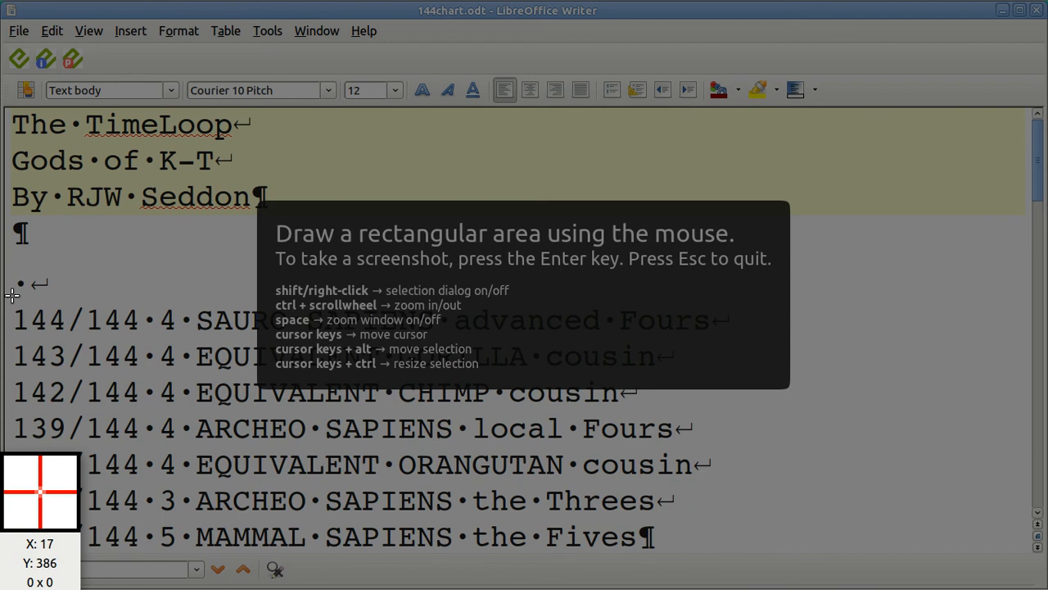
left_click_drag(12, 295, 729, 551)
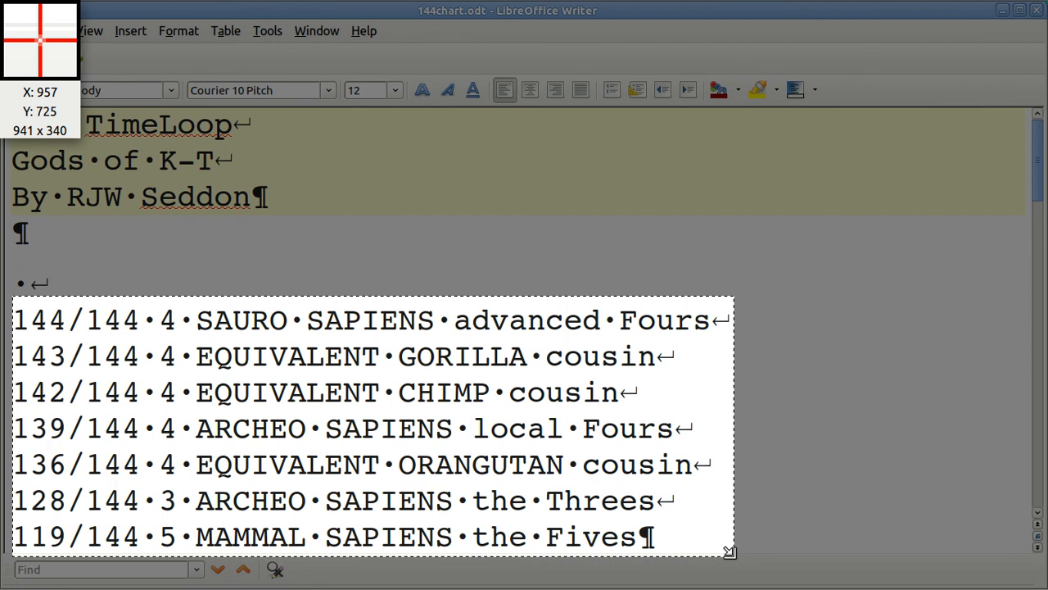
left_click_drag(729, 551, 729, 551)
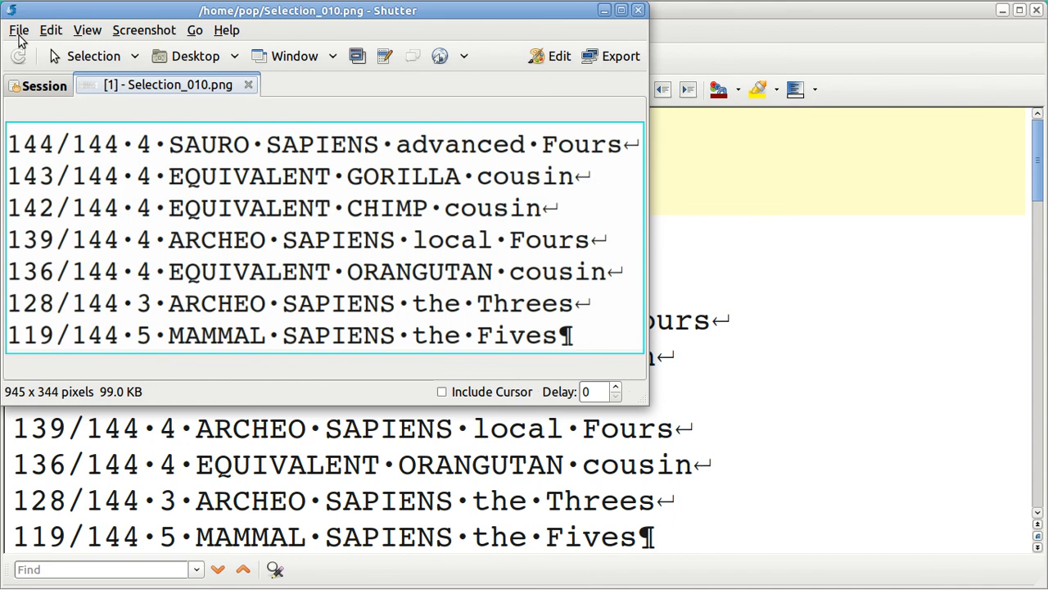
Save the captured image to the Desktop as Selection_010.png and close Shutter.
left_click(19, 32)
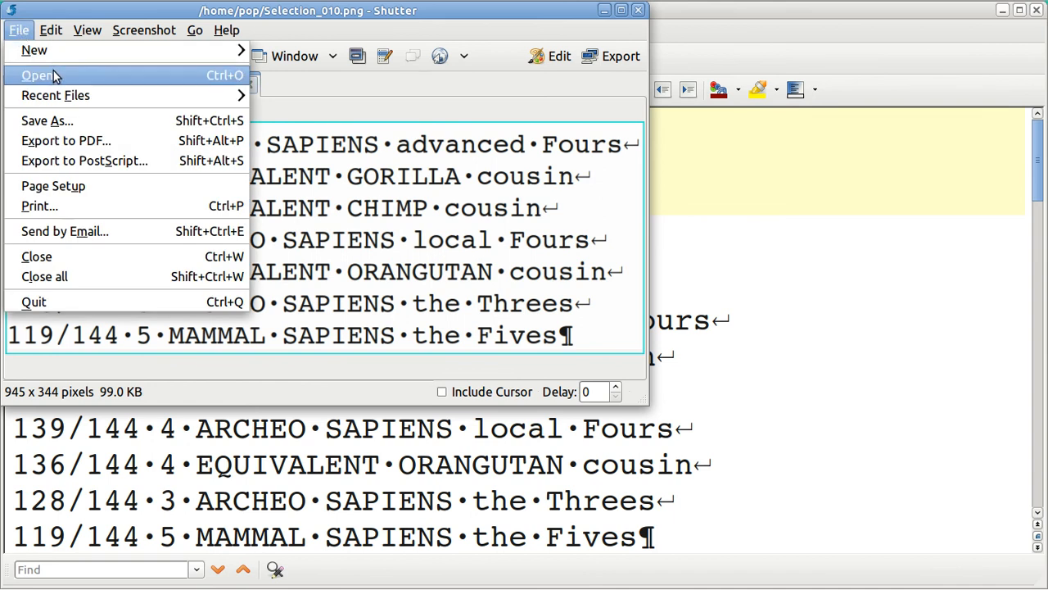
left_click(83, 120)
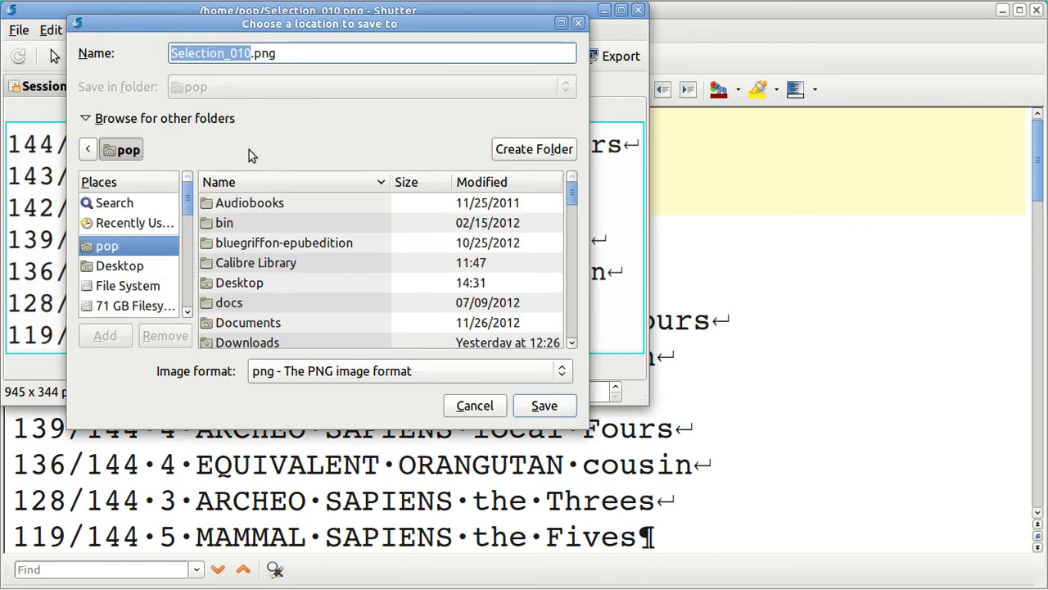
left_click(141, 269)
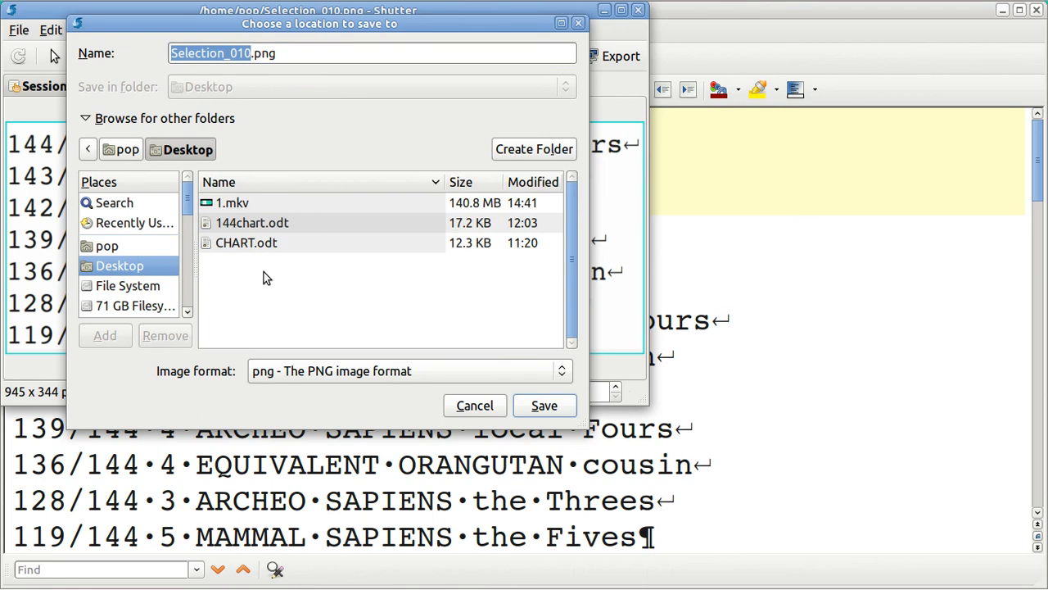
left_click(555, 409)
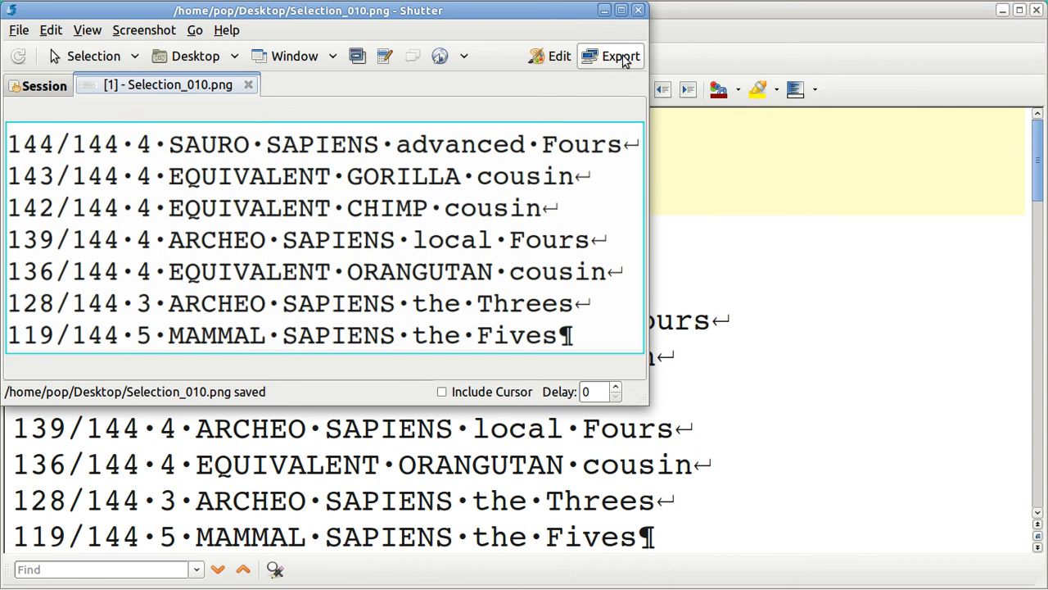
left_click(640, 11)
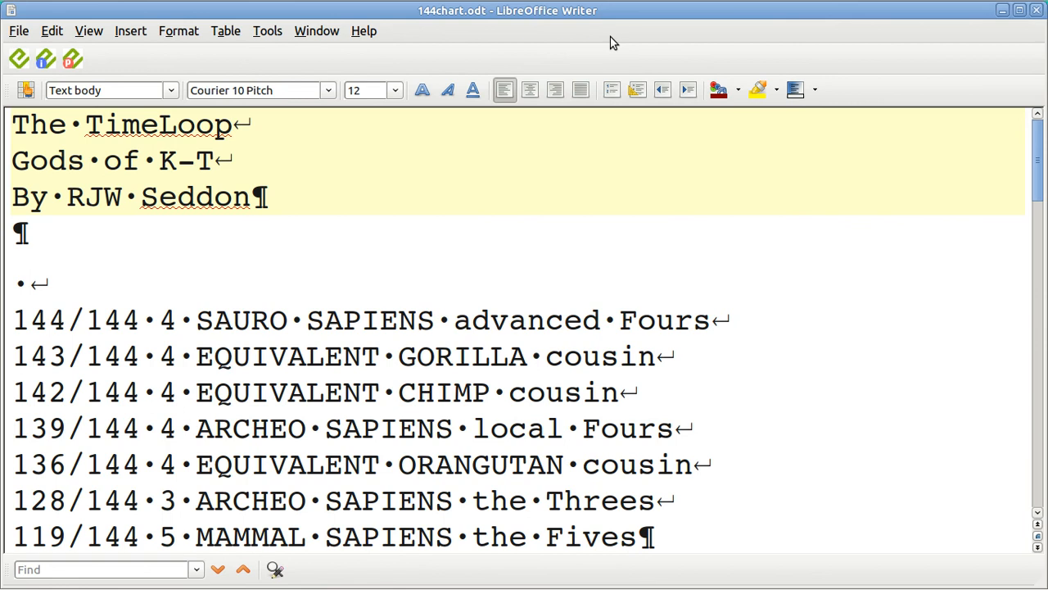
Fit the document window to the right half of the screen and insert Selection_010.png from the Desktop at the last empty paragraph.
key("ctrl+super+Right")
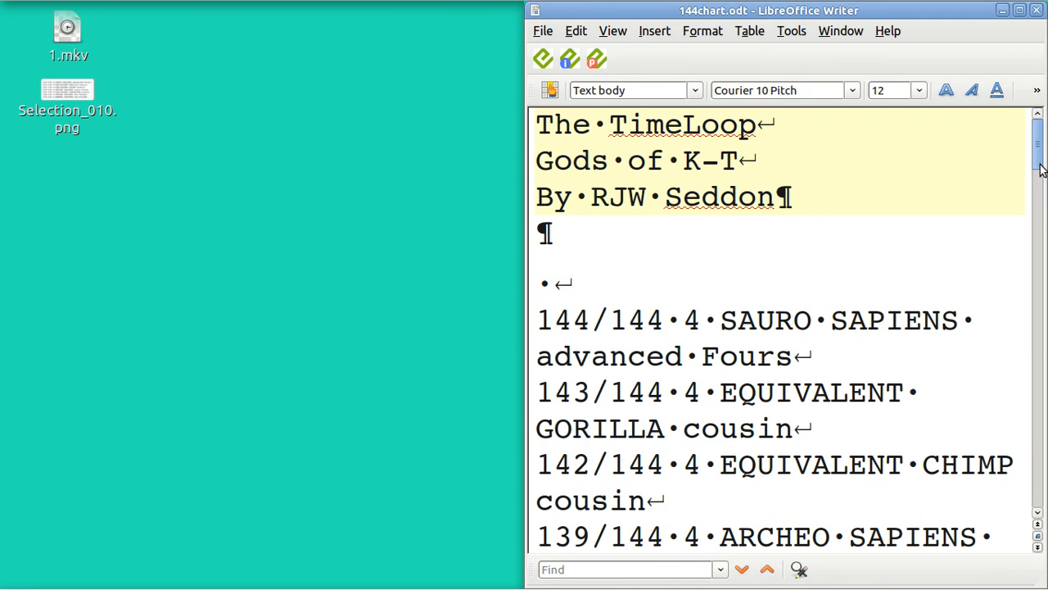
left_click_drag(1040, 168, 1038, 492)
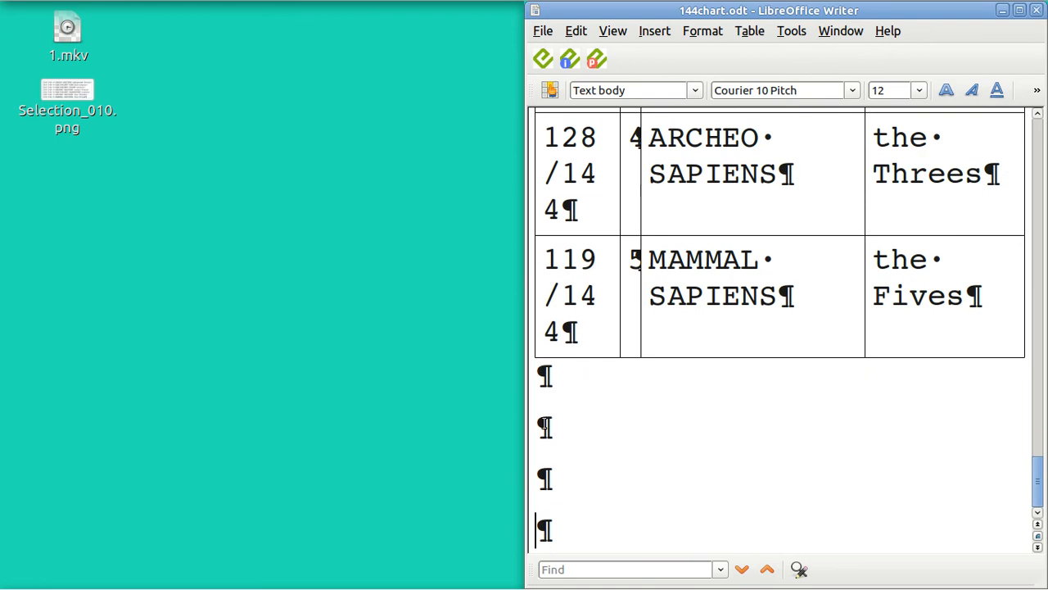
left_click(650, 33)
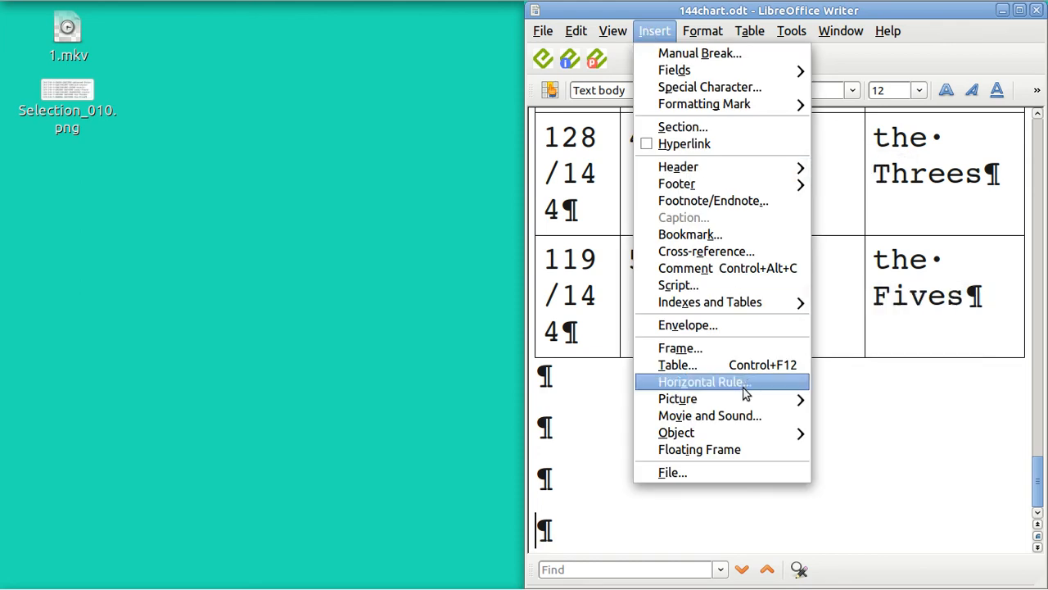
mouse_move(748, 398)
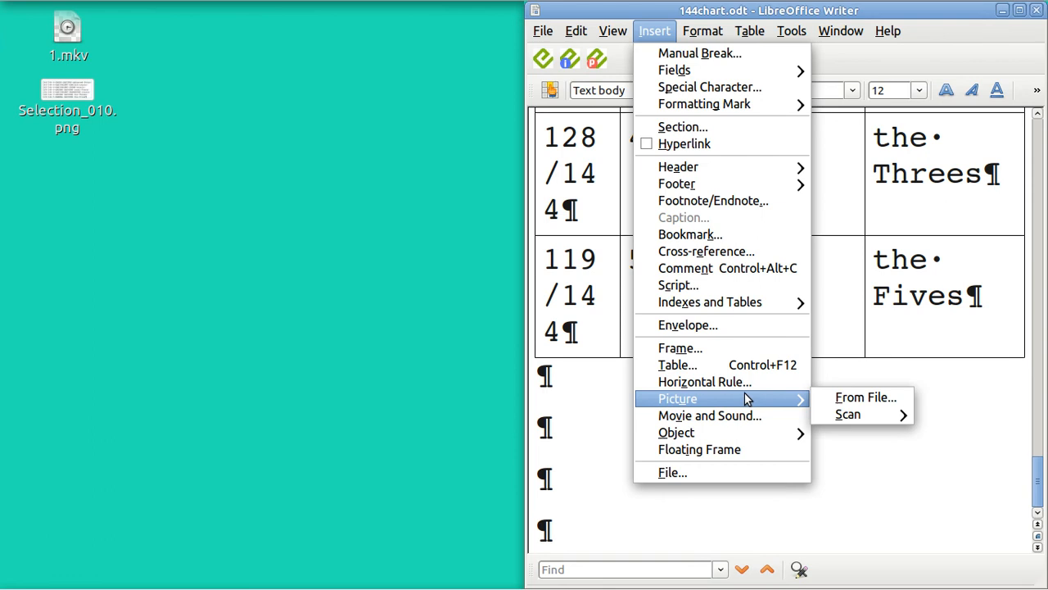
left_click(840, 399)
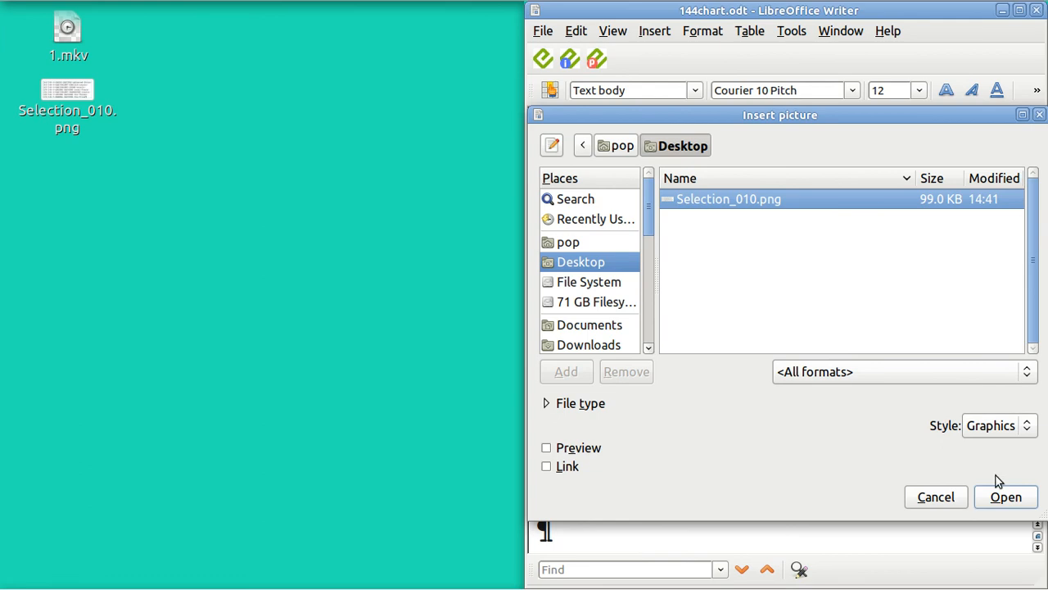
left_click(1007, 499)
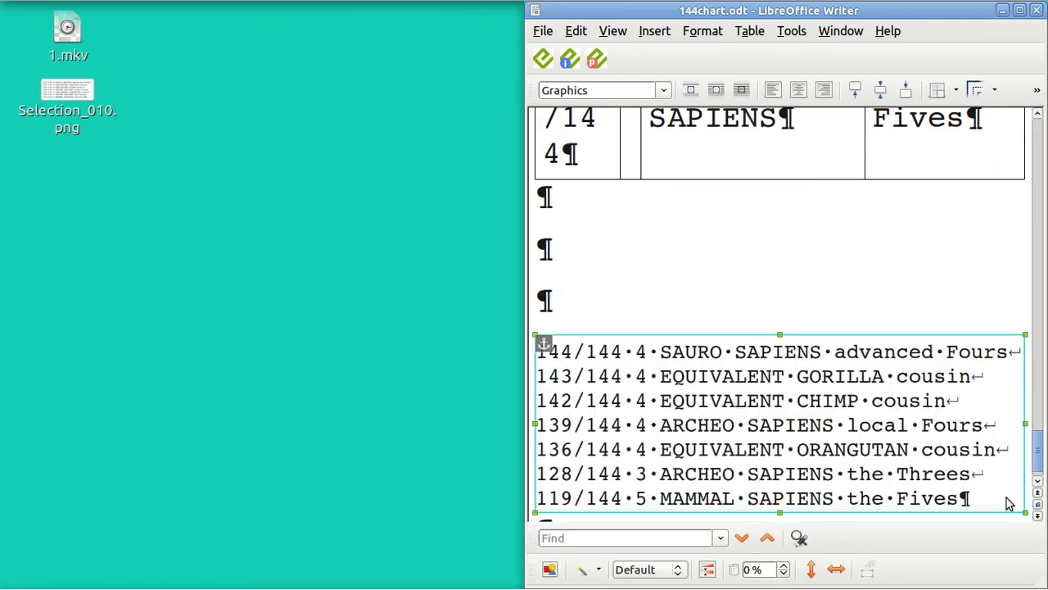
Save 144chart.odt and export it as a PDF named 144chart on the Desktop with the default PDF options.
left_click(543, 36)
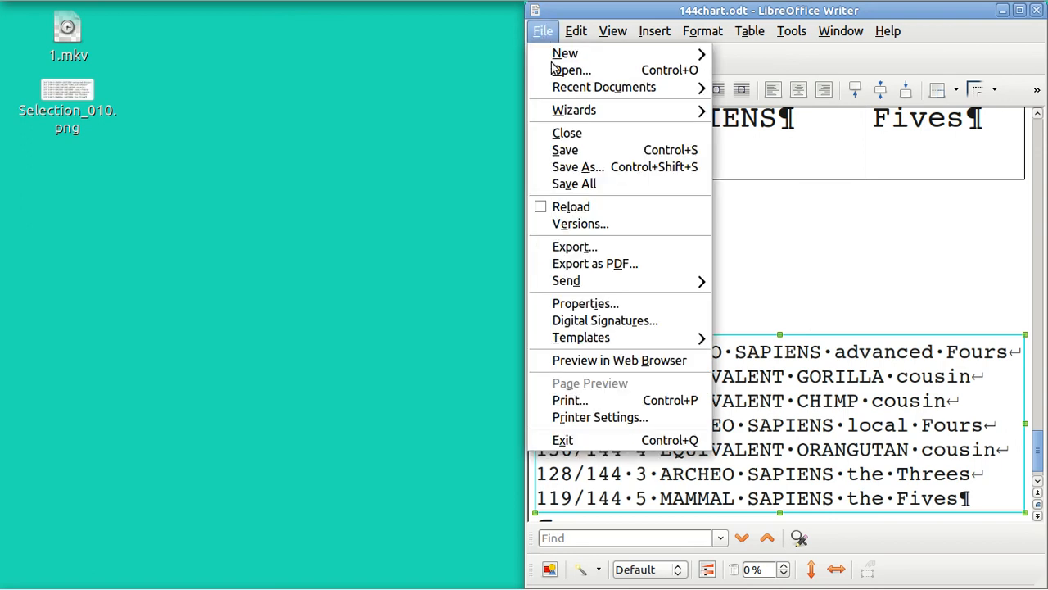
left_click(592, 151)
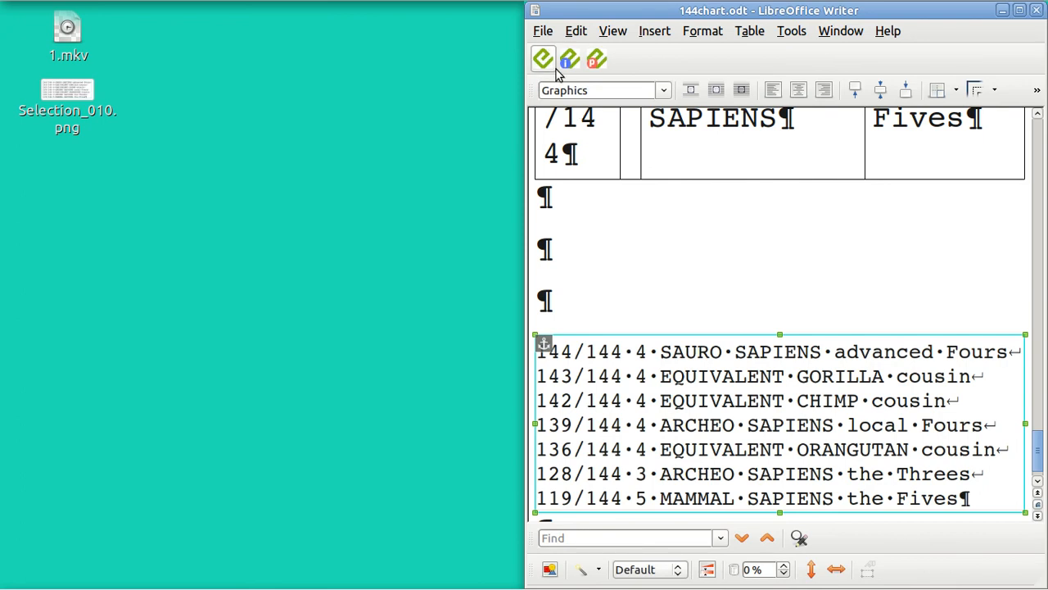
left_click(542, 33)
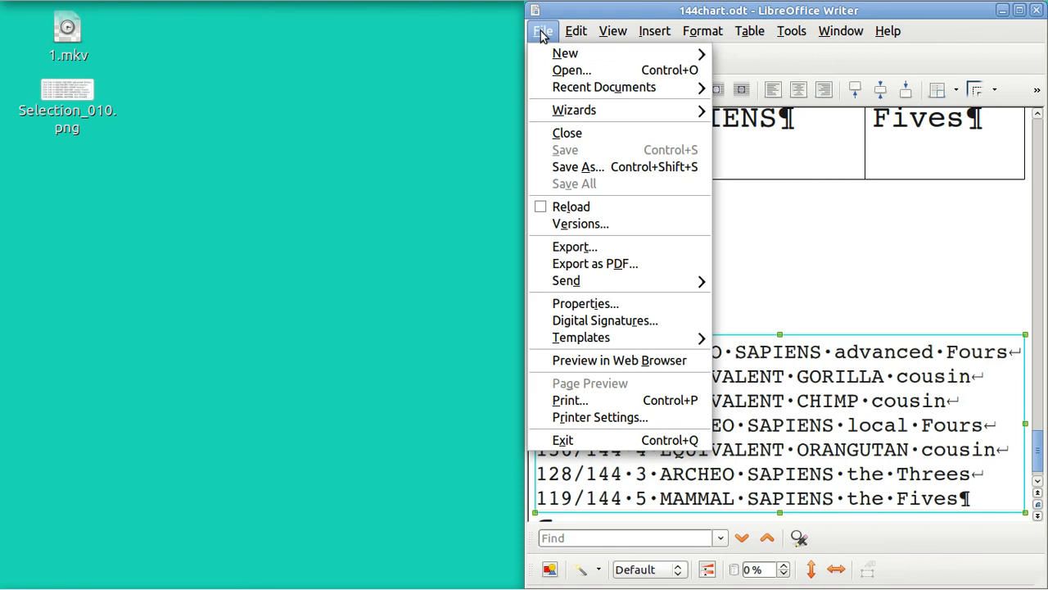
left_click(610, 266)
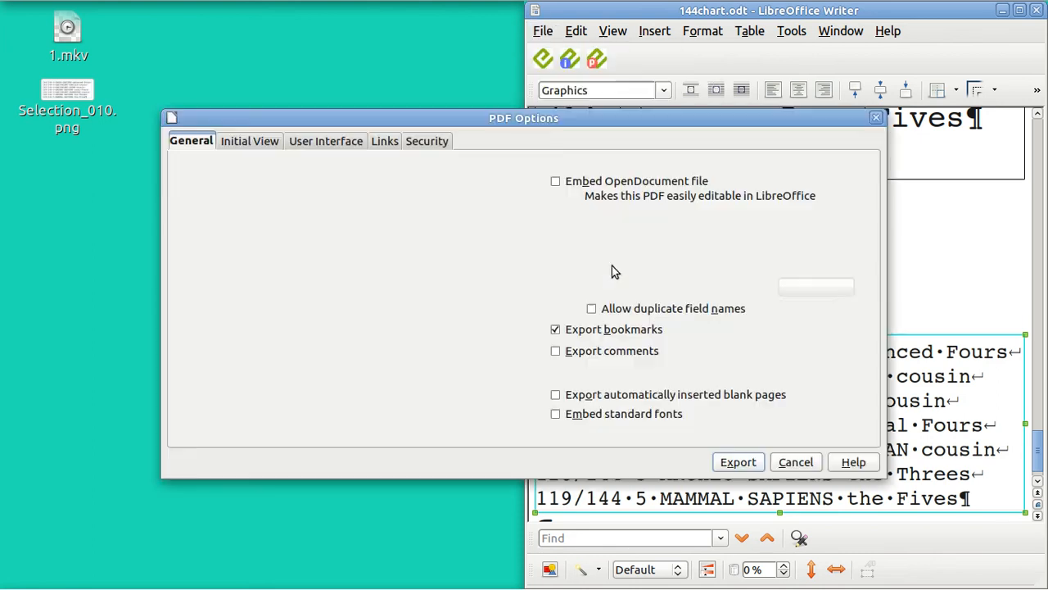
left_click(742, 464)
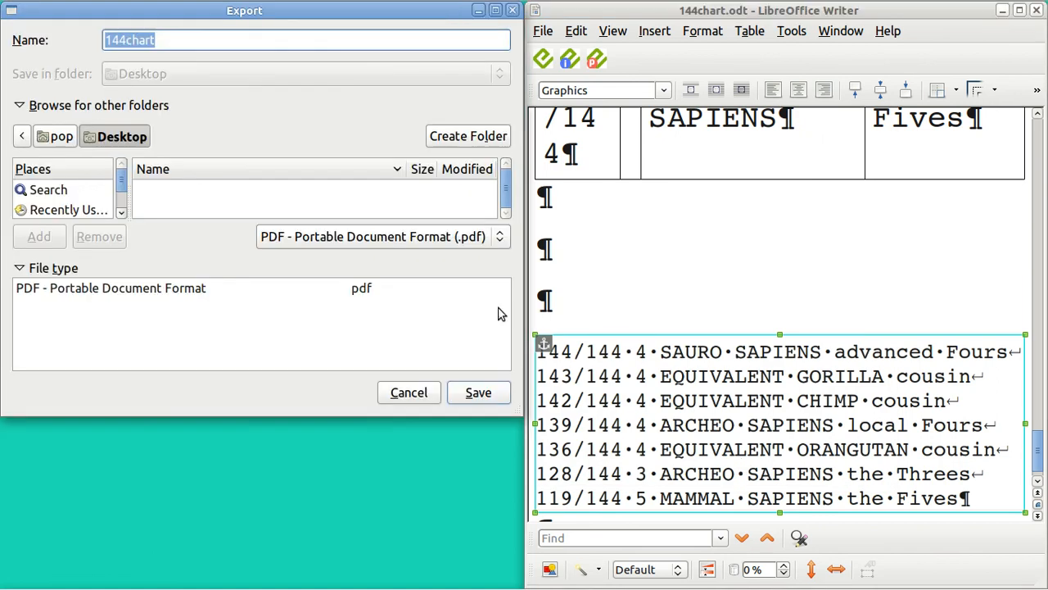
left_click(485, 394)
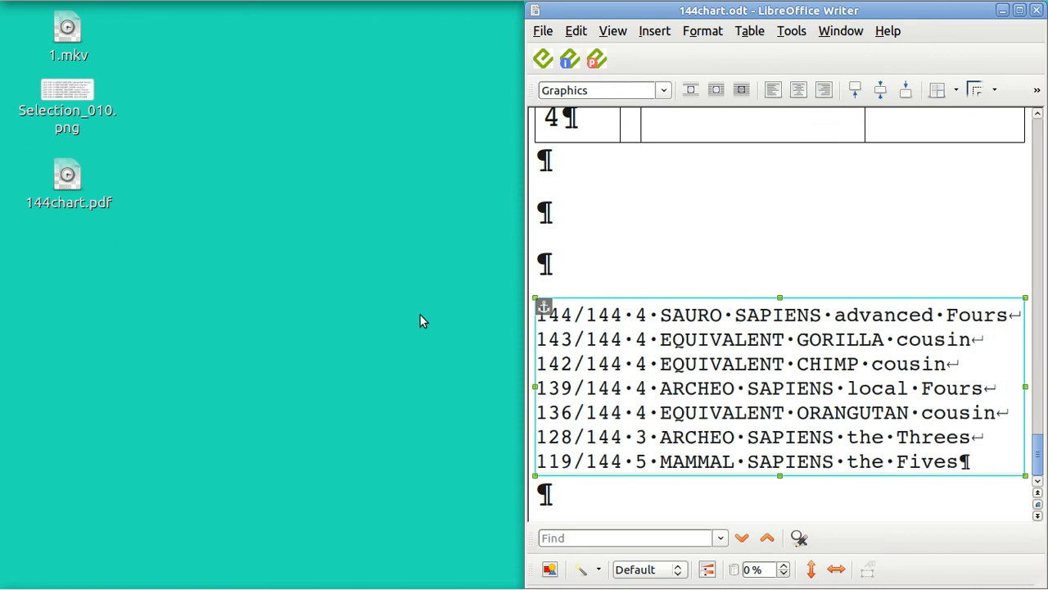
Open 144chart.pdf, examine how the chart versions and the inserted image look across its pages, then close it.
double_click(72, 199)
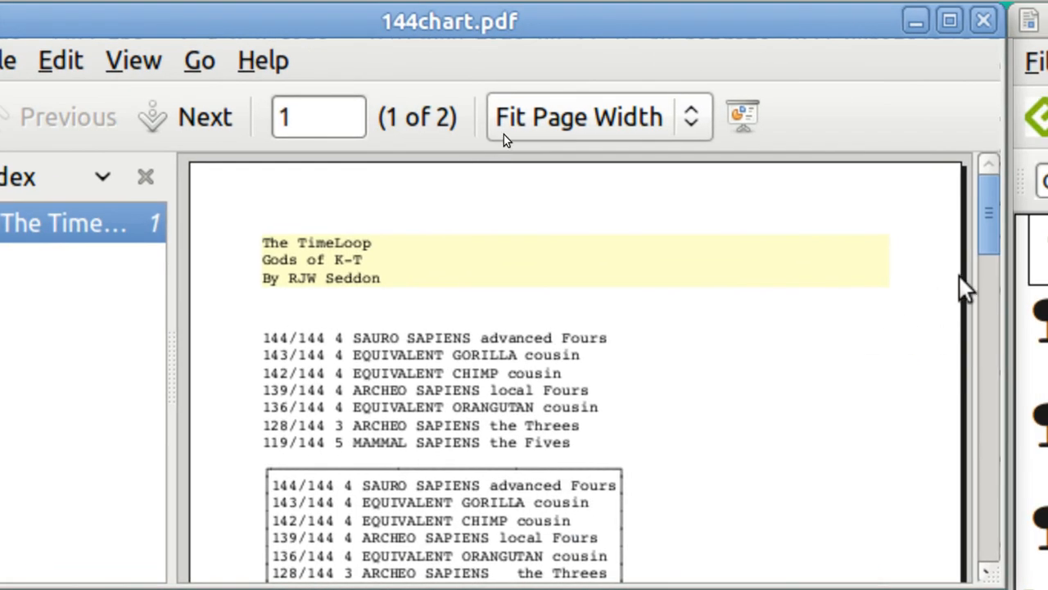
left_click_drag(982, 246, 974, 443)
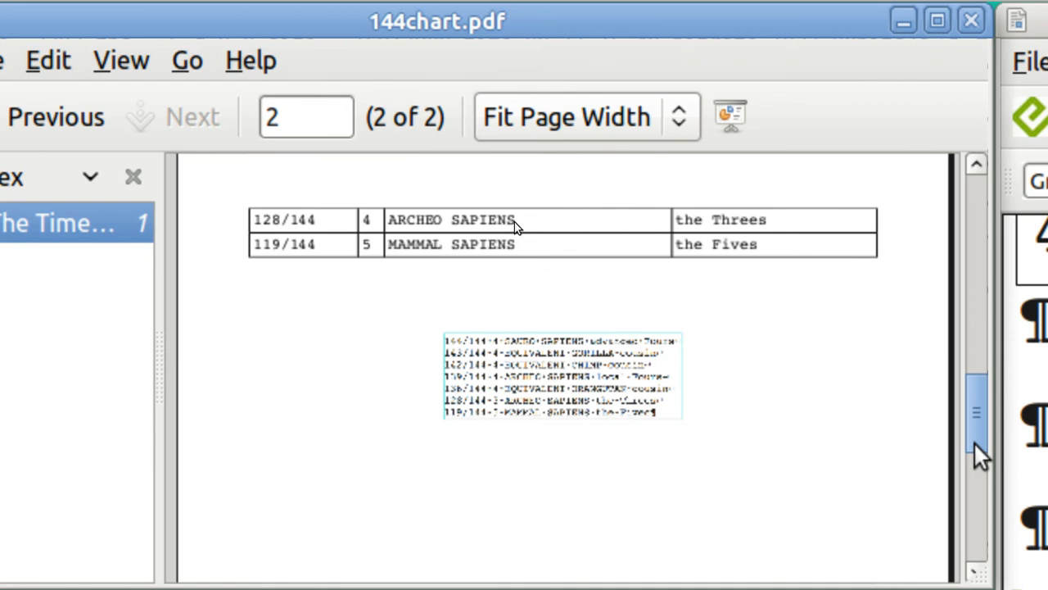
left_click(938, 19)
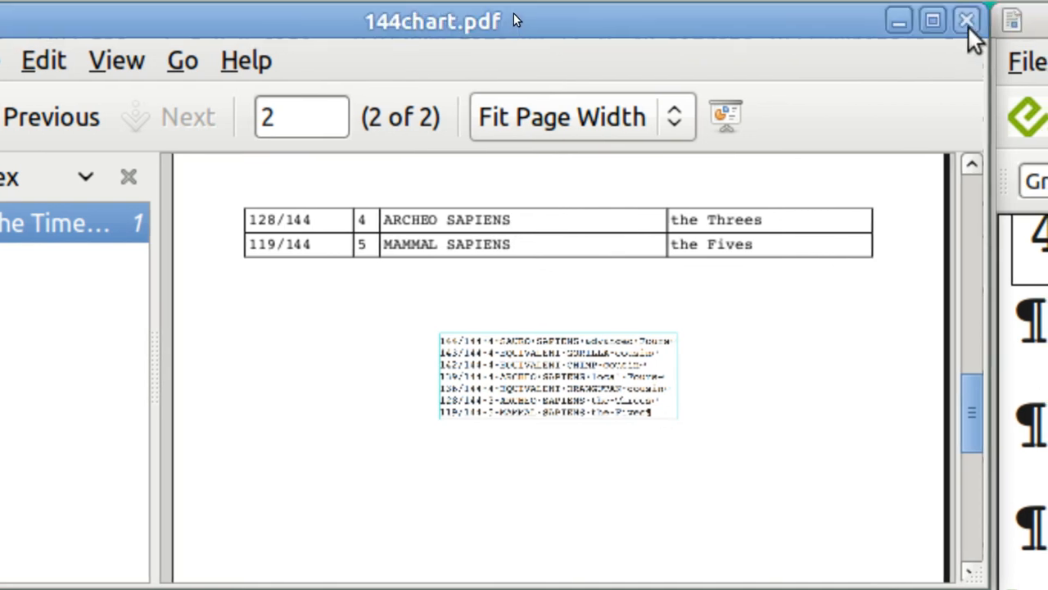
left_click(969, 27)
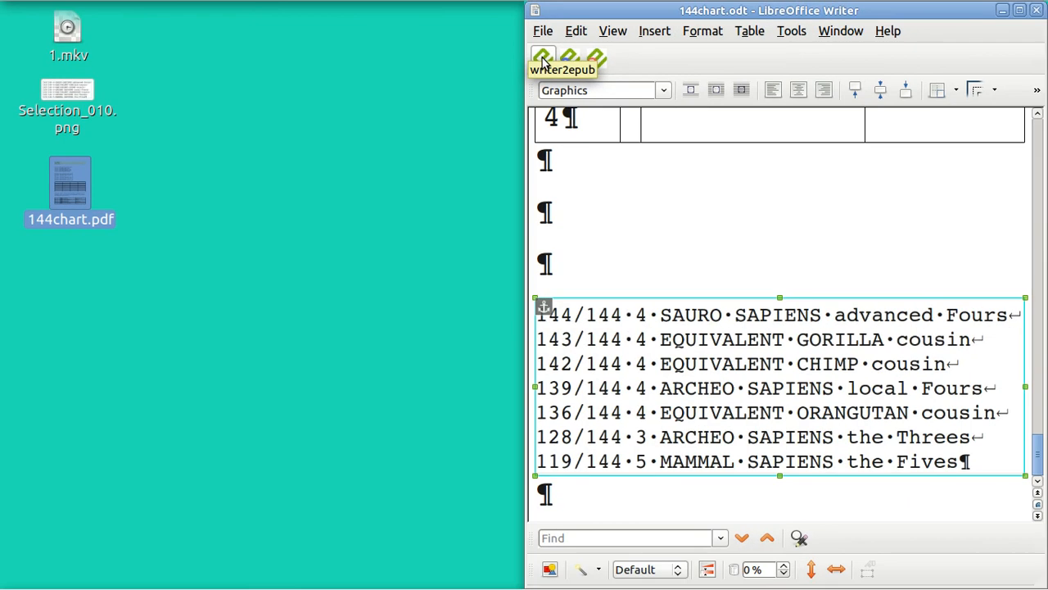
Fit the document window to the left half of the screen and export it with writer2epub, keeping title and author as test.
left_click(543, 62)
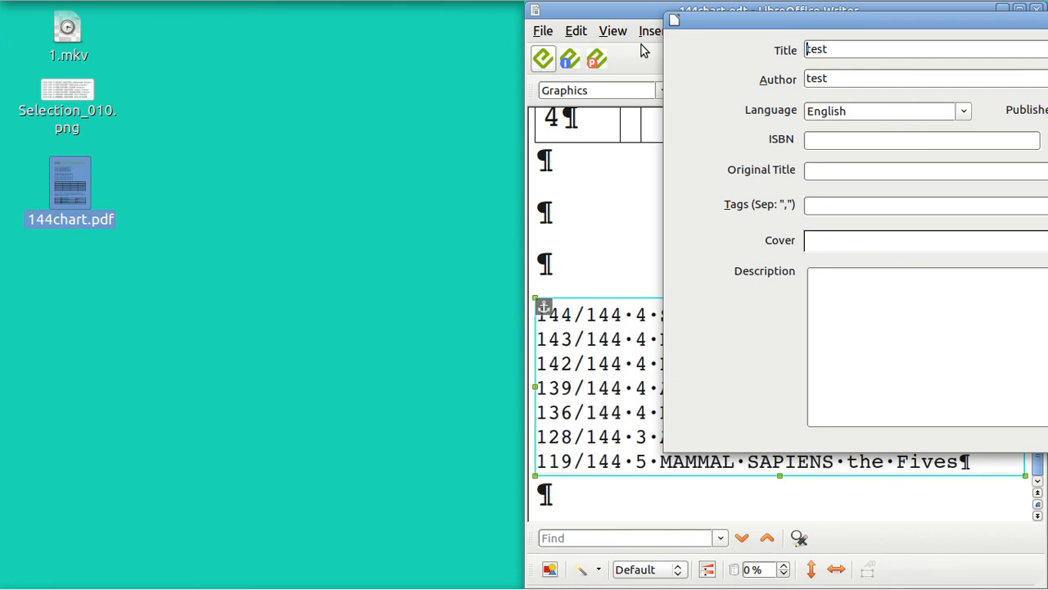
key("Escape")
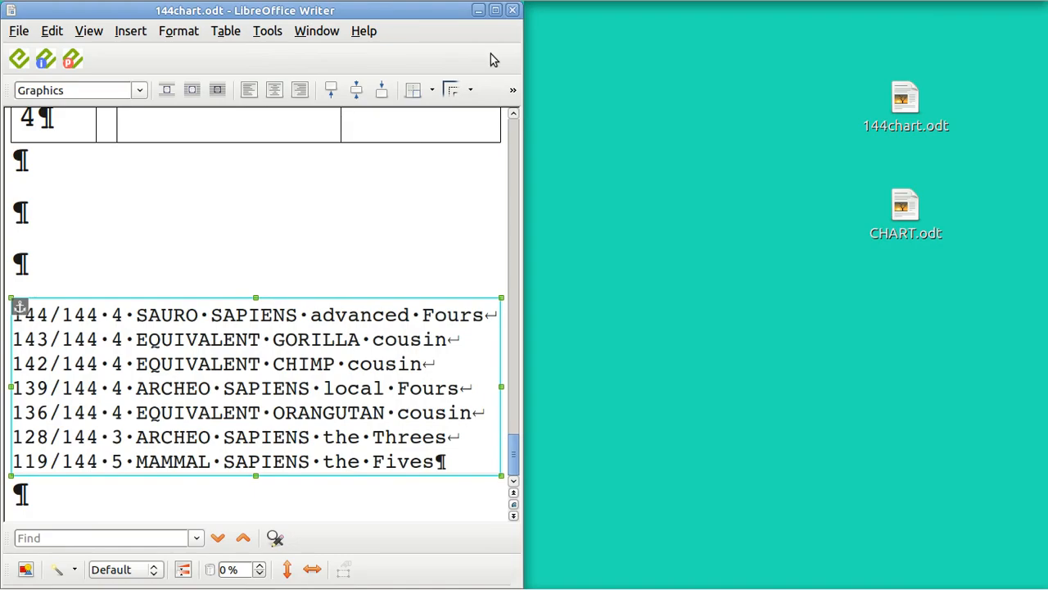
left_click(19, 59)
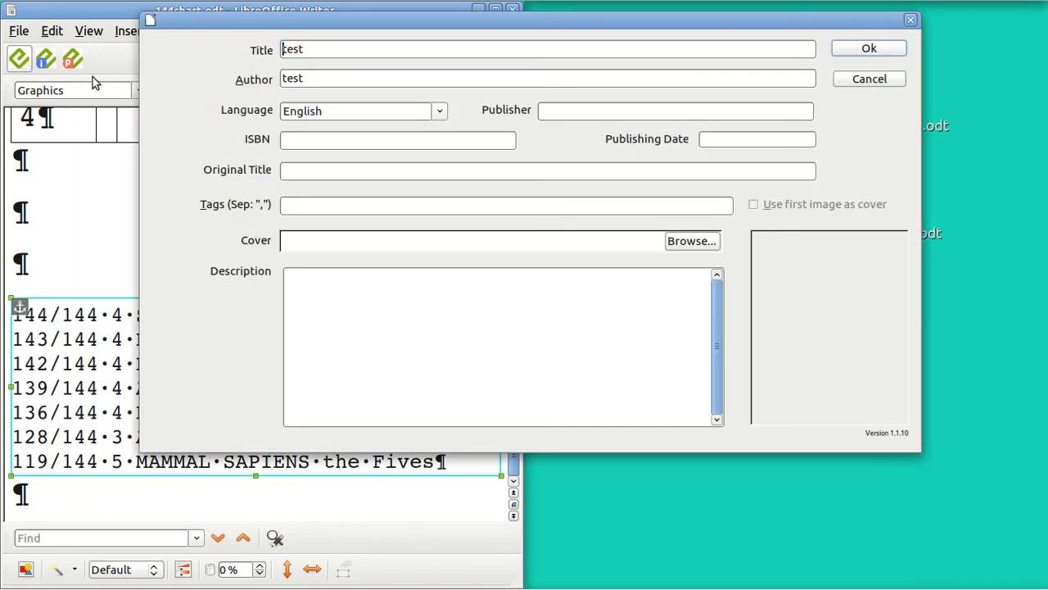
left_click(865, 49)
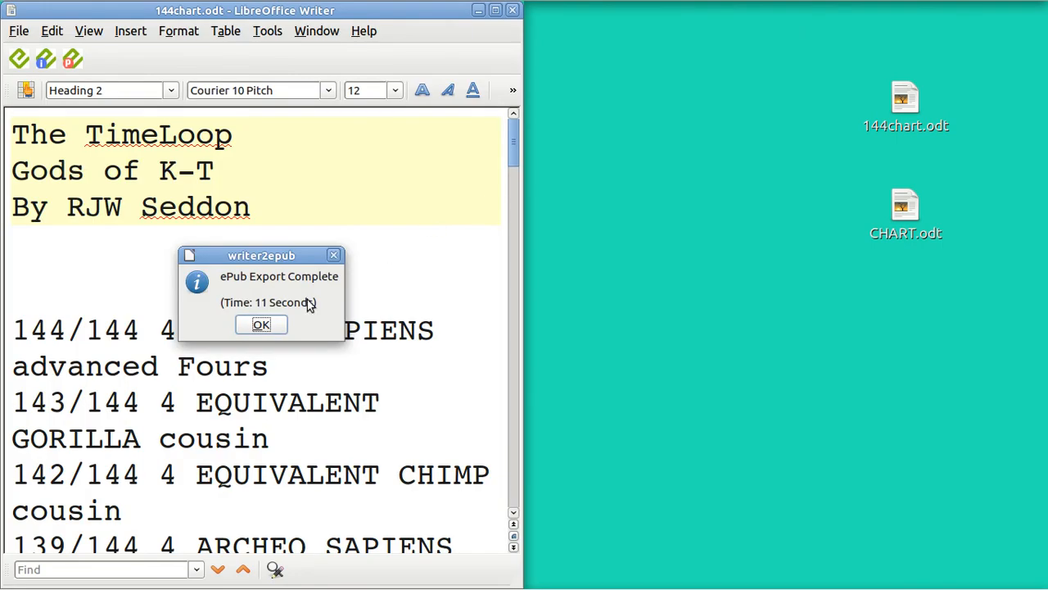
left_click(263, 326)
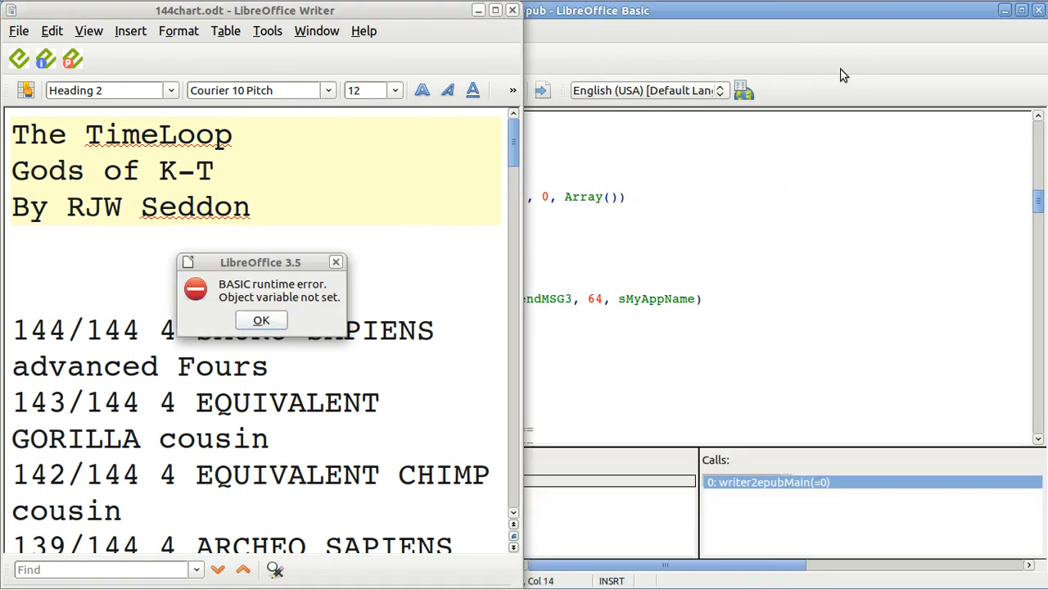
Dismiss the runtime error and clear the Basic editor and document windows off the desktop.
left_click(260, 322)
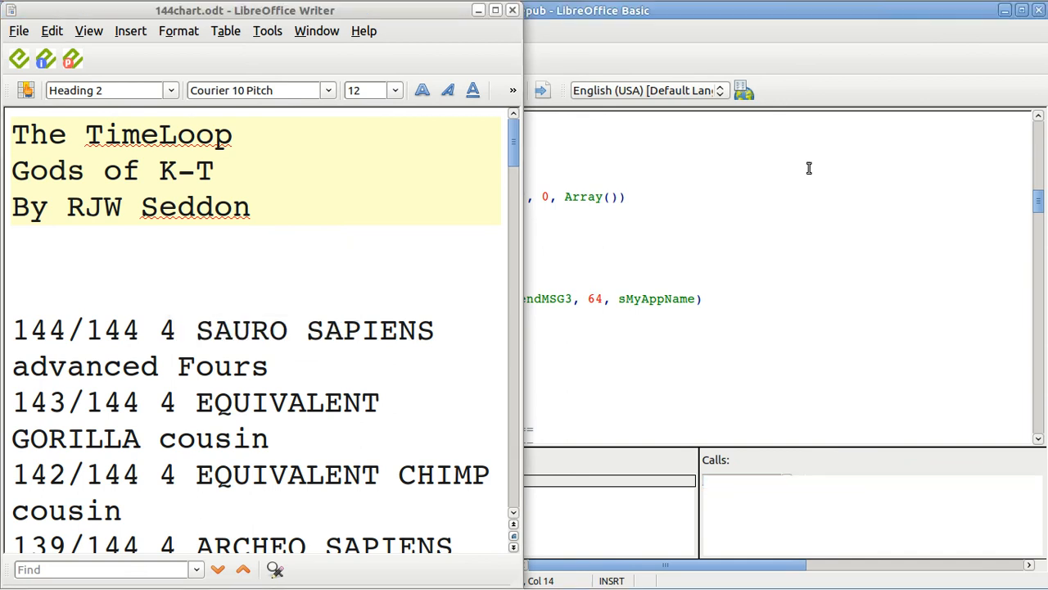
left_click(1039, 11)
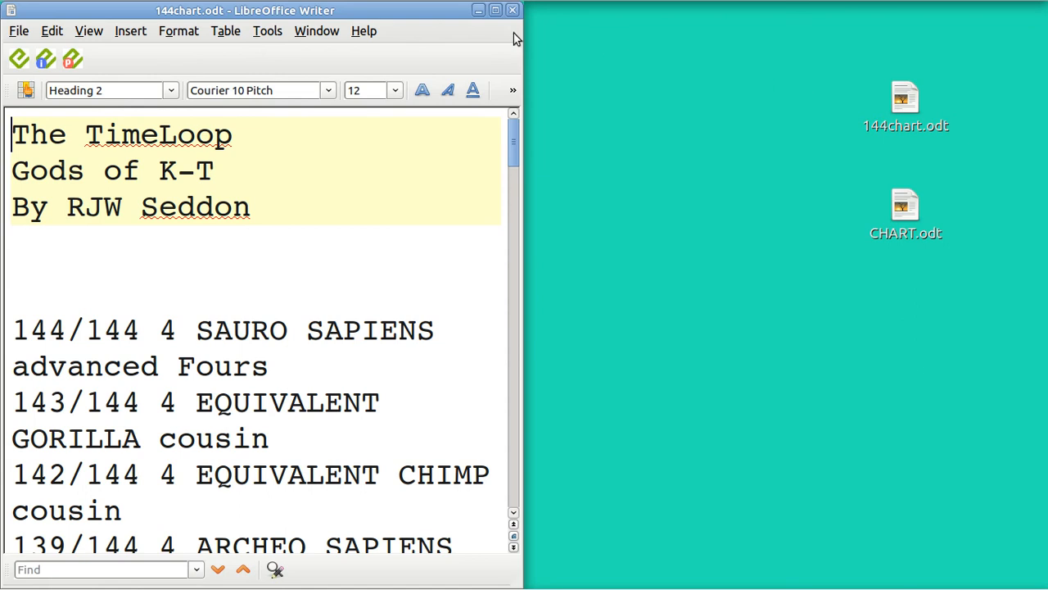
left_click(479, 11)
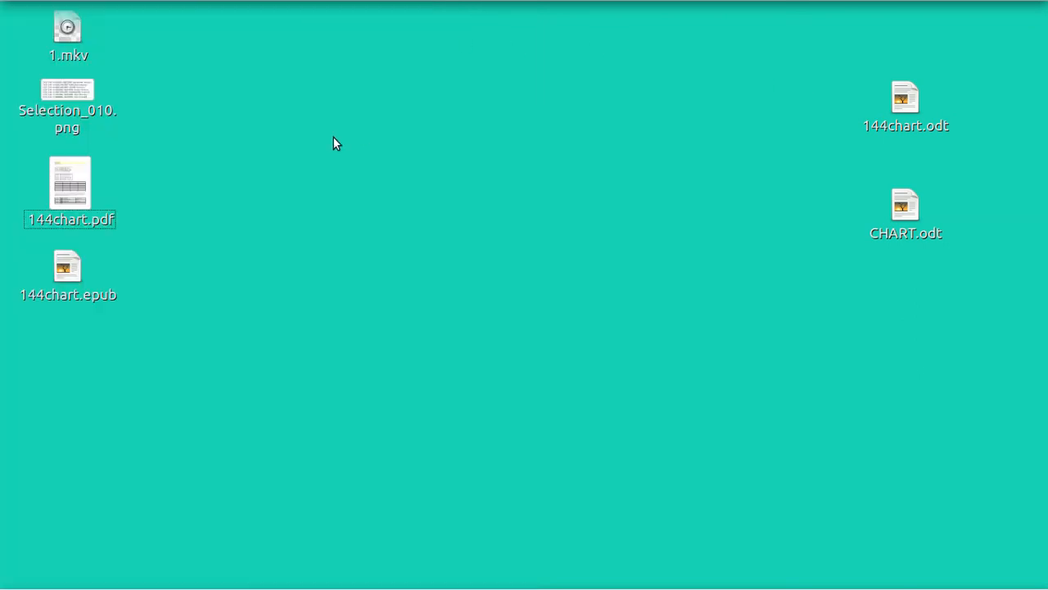
Open 144chart.epub from the desktop in a maximized viewer and examine how the chart versions look on its second page.
left_click(72, 278)
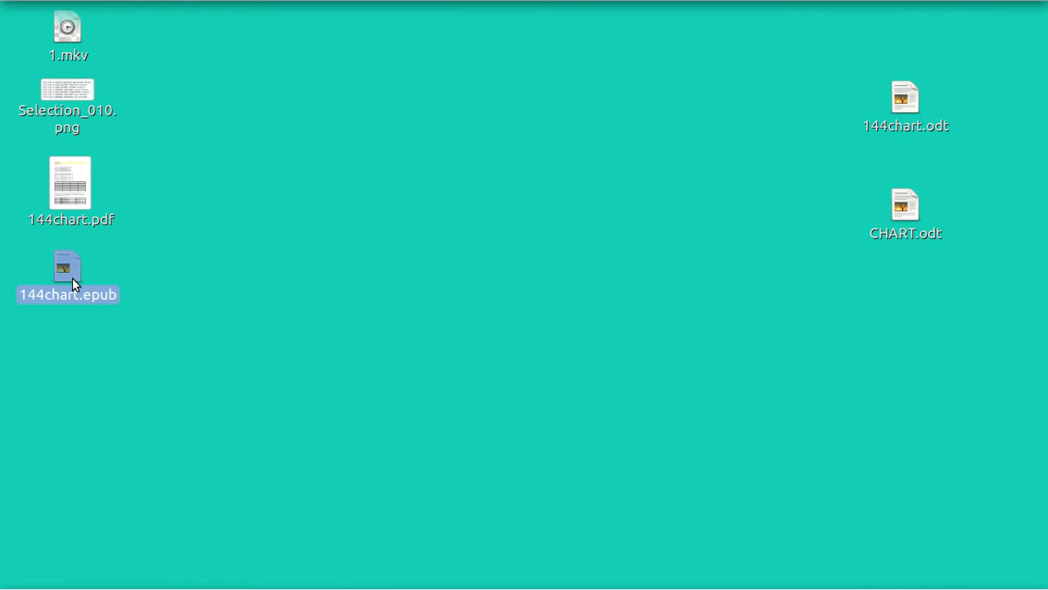
double_click(72, 278)
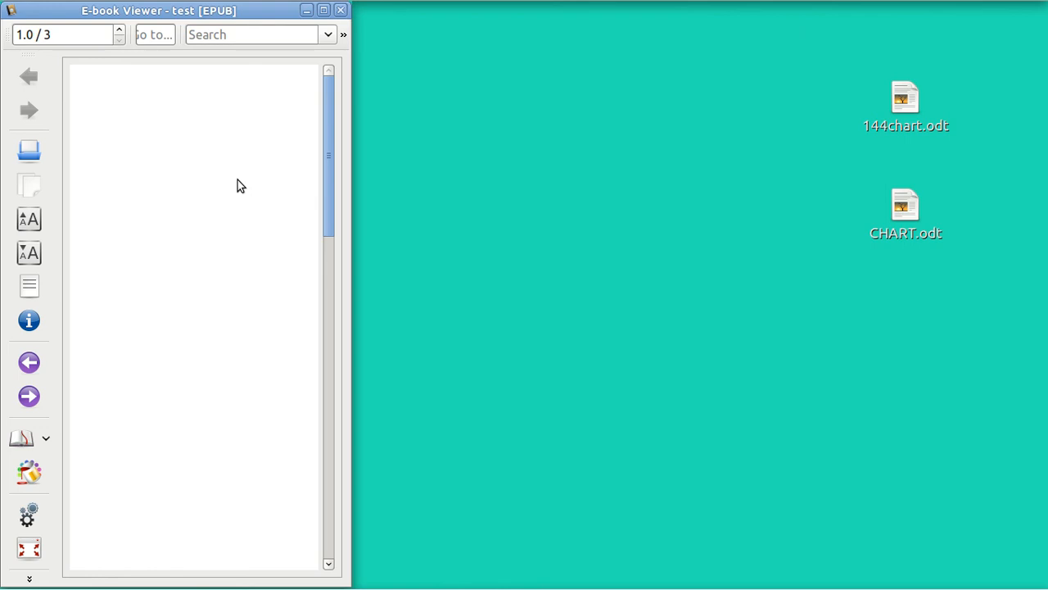
key("alt+F10")
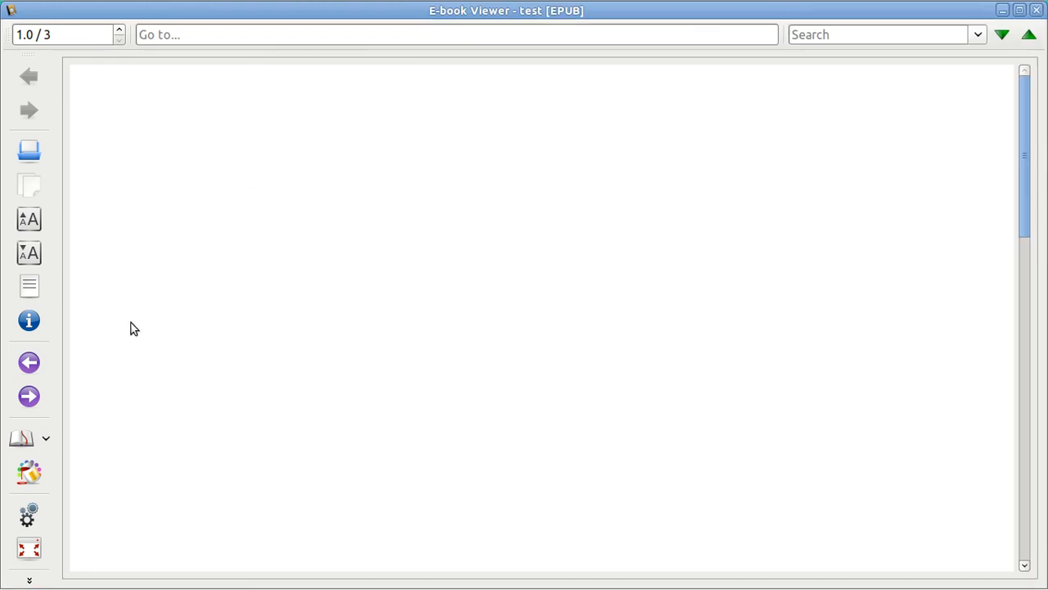
left_click(30, 398)
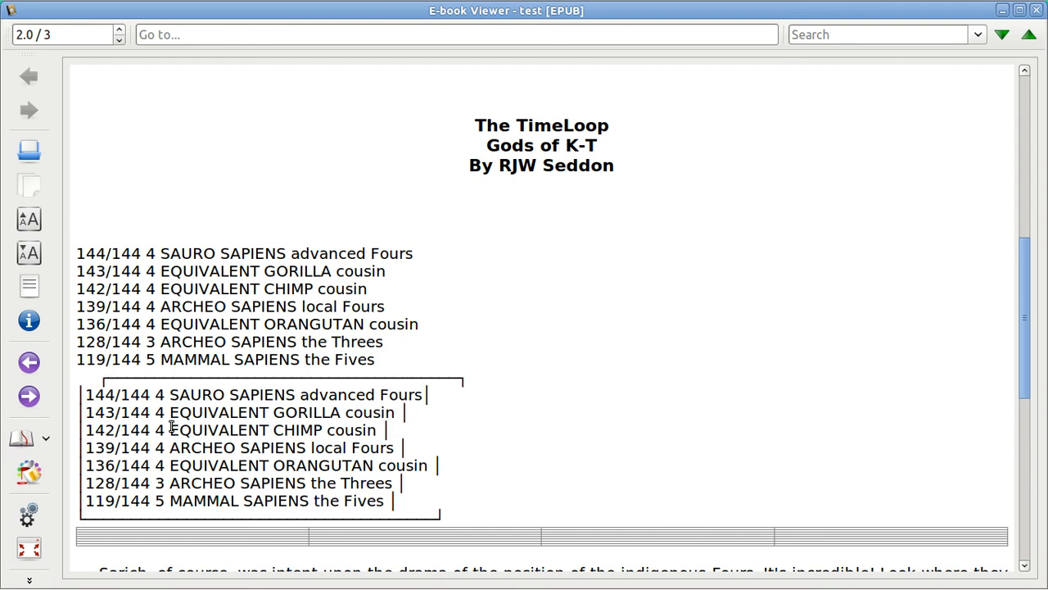
left_click(29, 397)
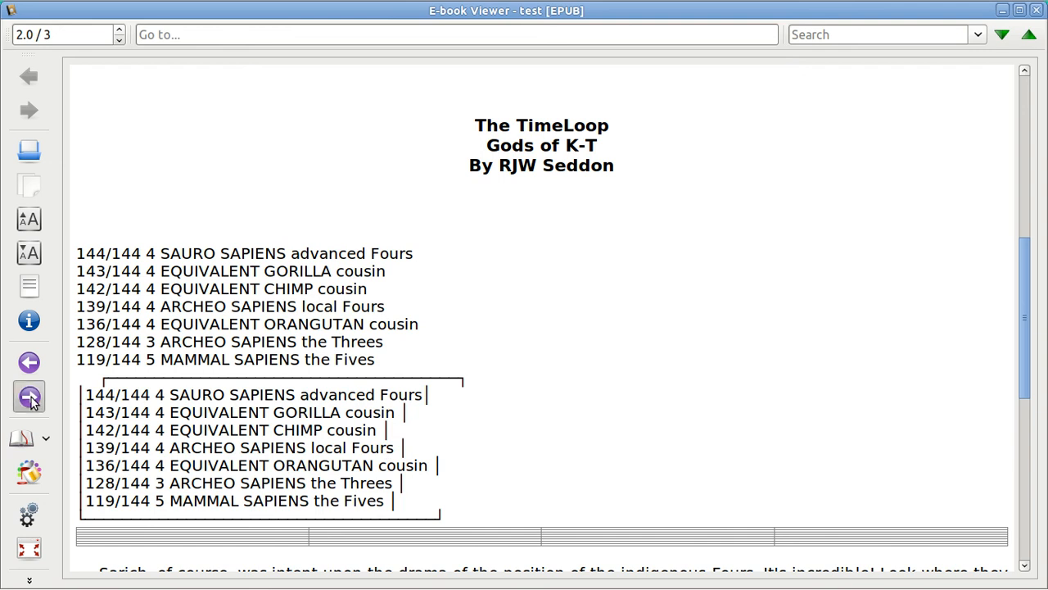
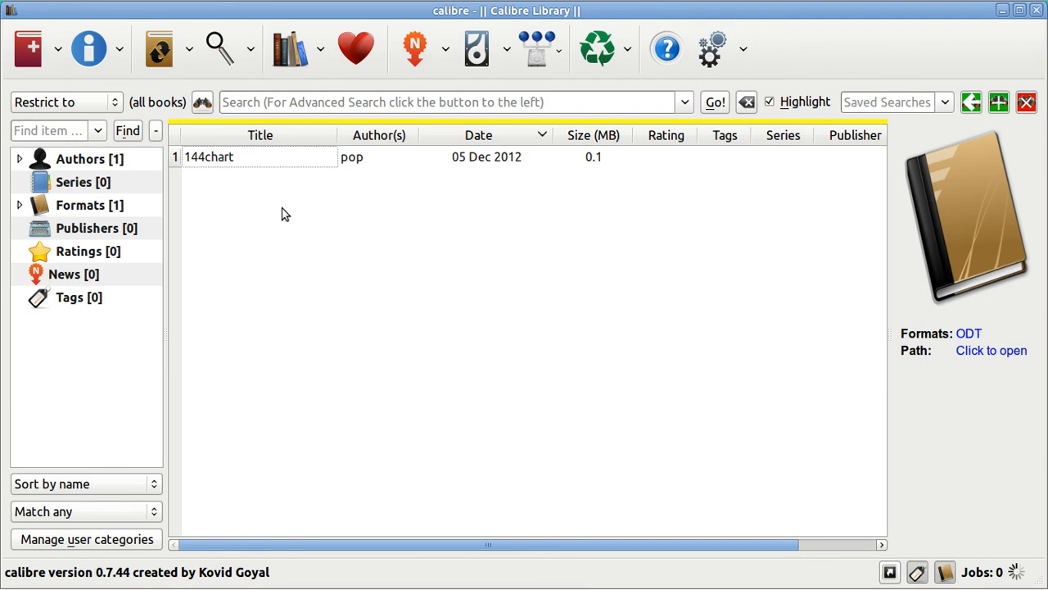
In calibre, convert the 144chart book from ODT to EPUB, reviewing the look, heuristic and structure options but keeping their defaults.
left_click(260, 158)
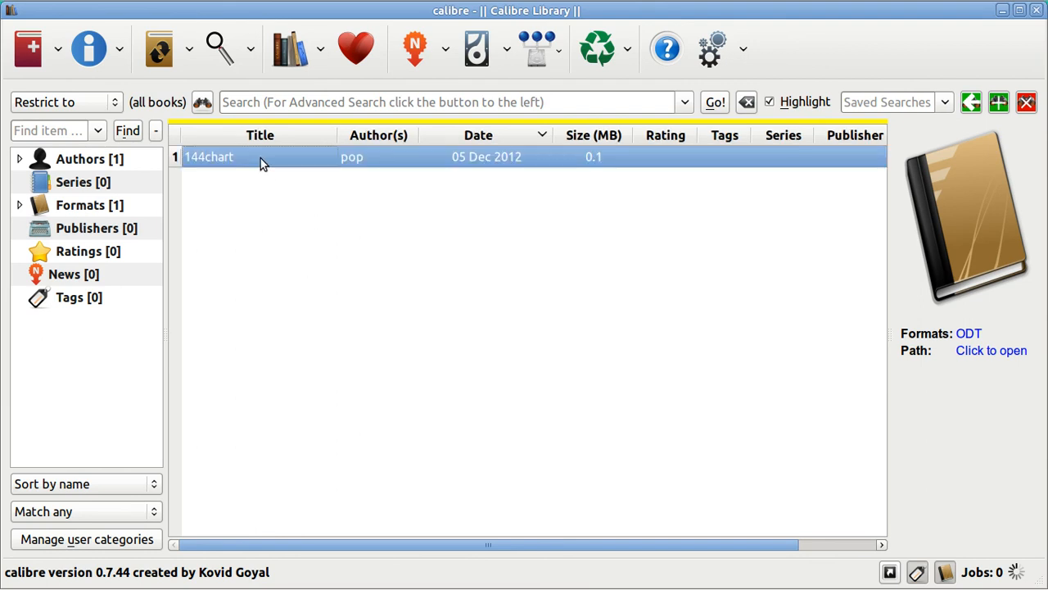
left_click(163, 53)
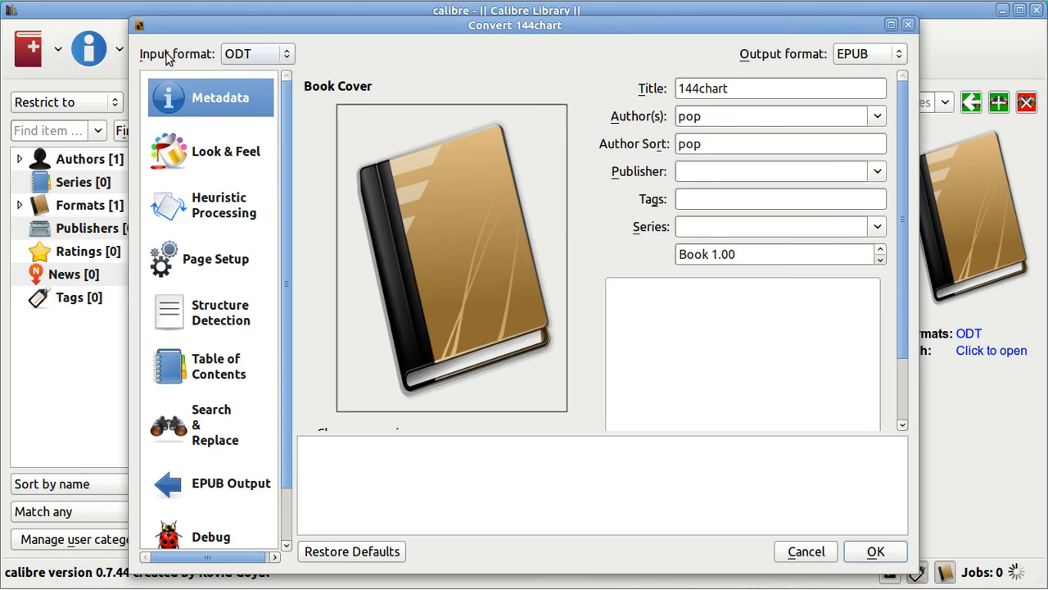
left_click(235, 161)
left_click(236, 207)
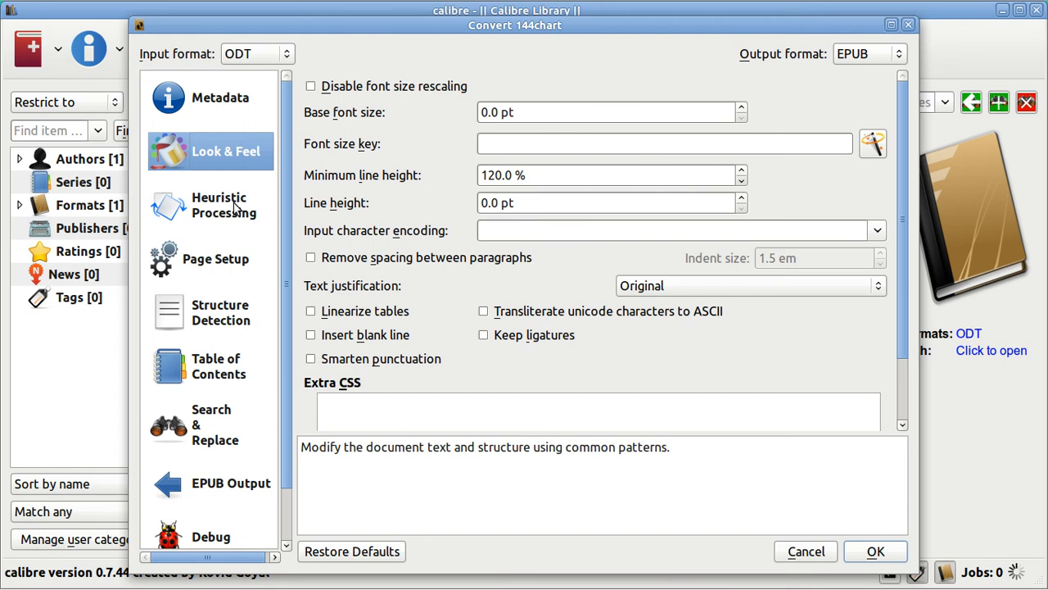
left_click(229, 260)
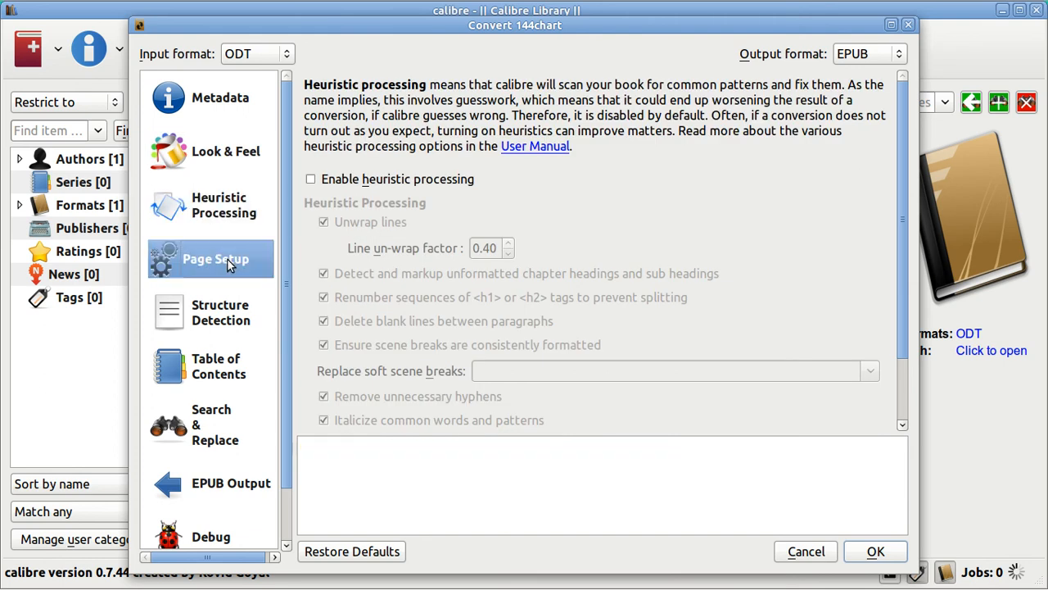
left_click(228, 323)
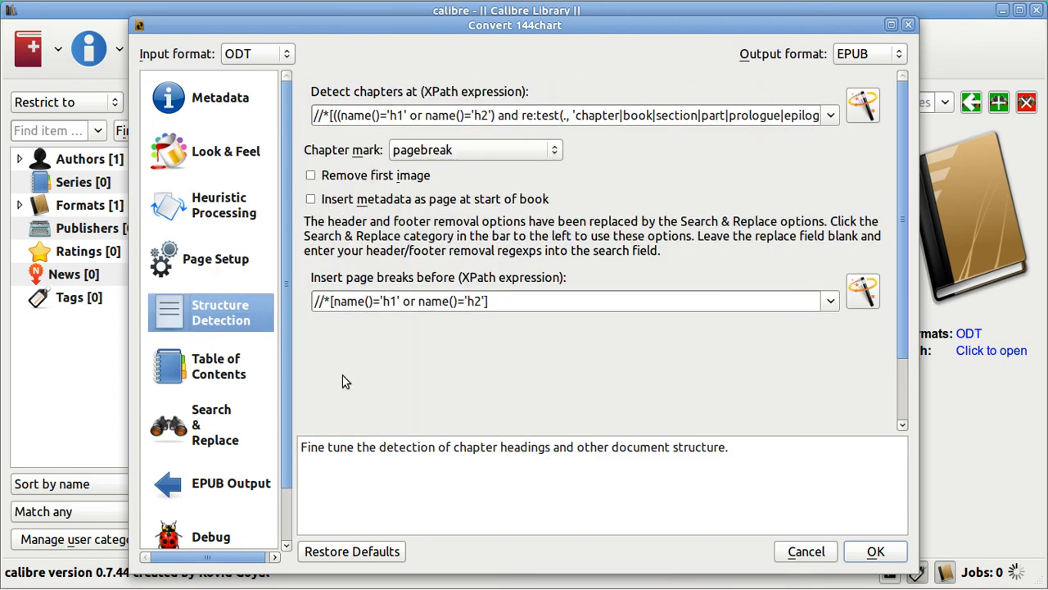
left_click(876, 553)
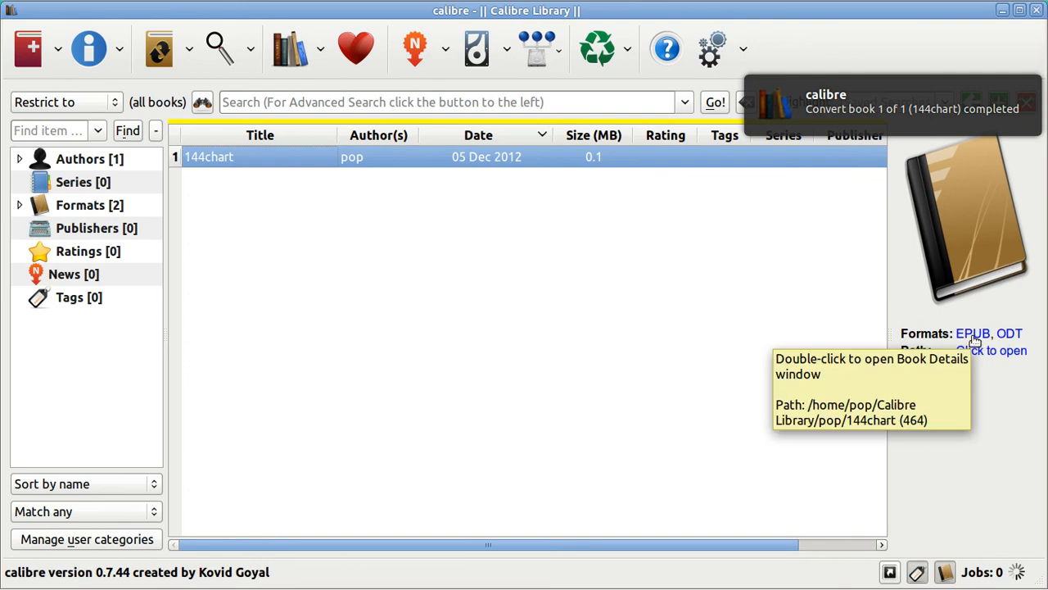
Open the converted EPUB version of 144chart and examine the plain, boxed, table and image versions of the chart through to the end.
left_click(974, 338)
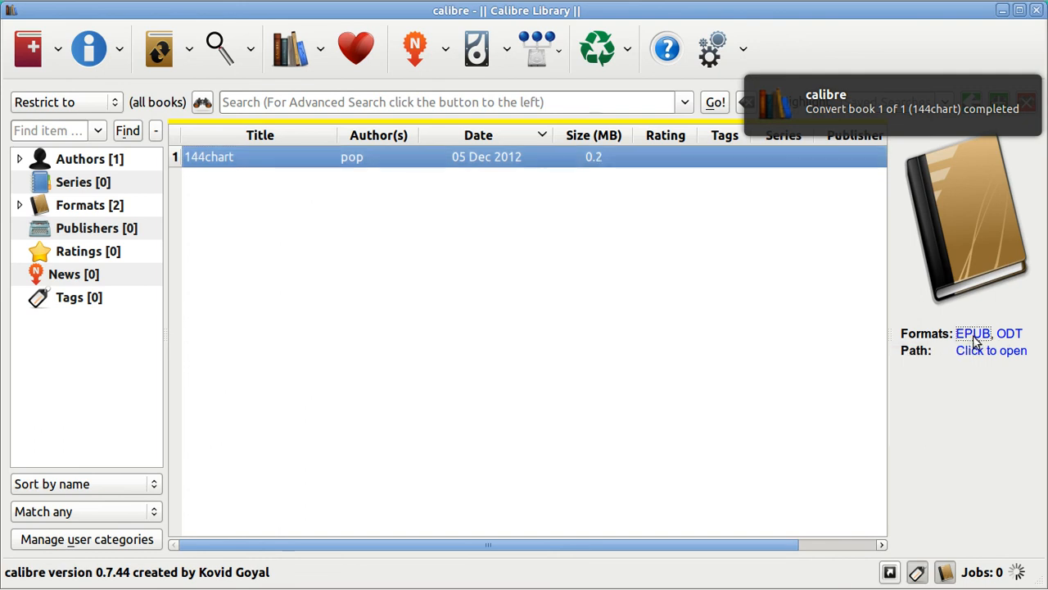
double_click(975, 340)
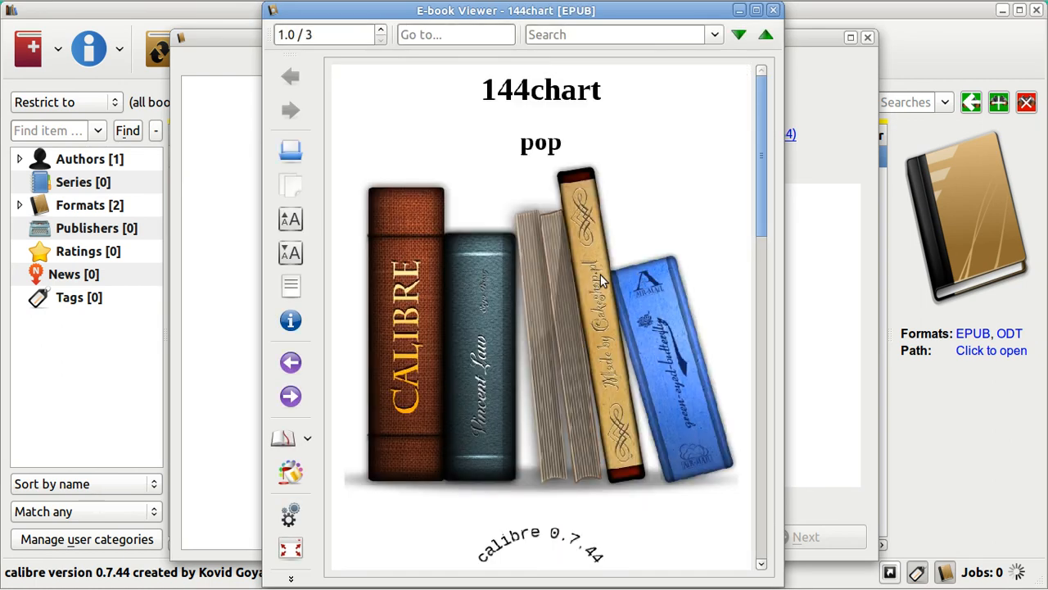
scroll(600, 281, "down", 1)
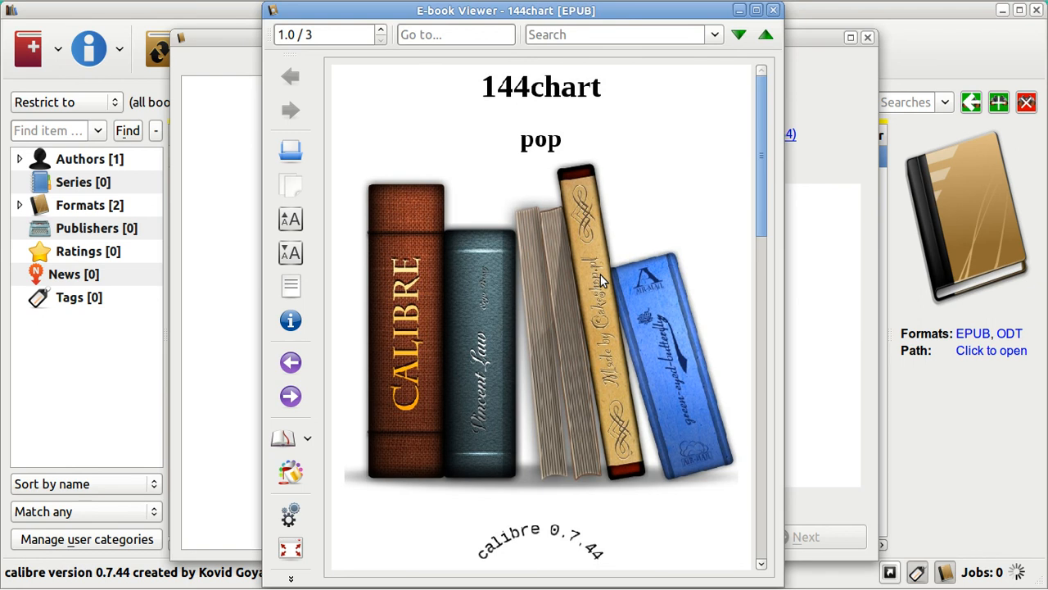
scroll(602, 281, "down", 2)
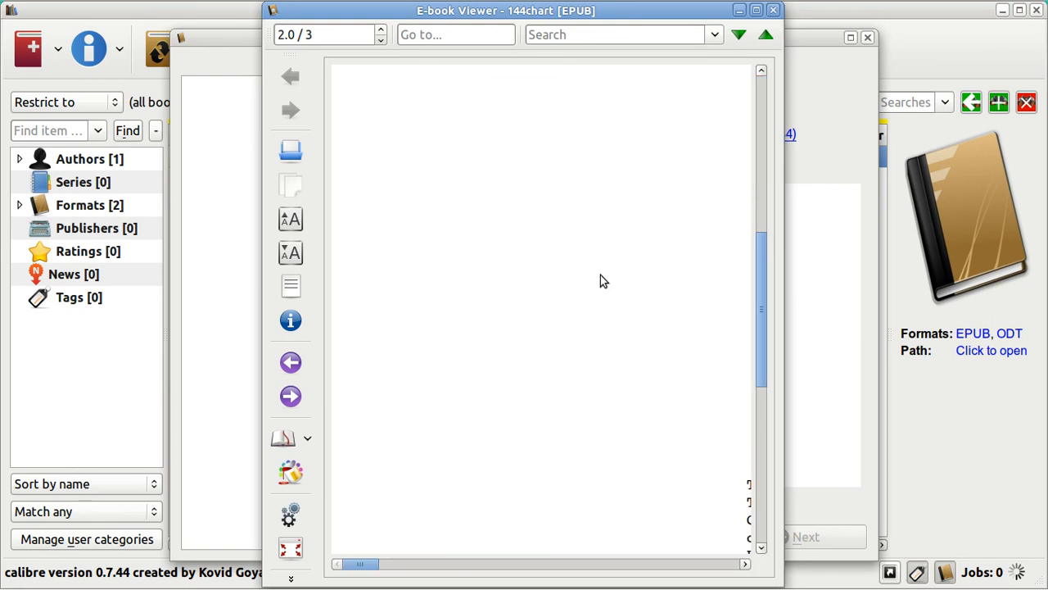
scroll(601, 281, "down", 3)
scroll(600, 281, "down", 3)
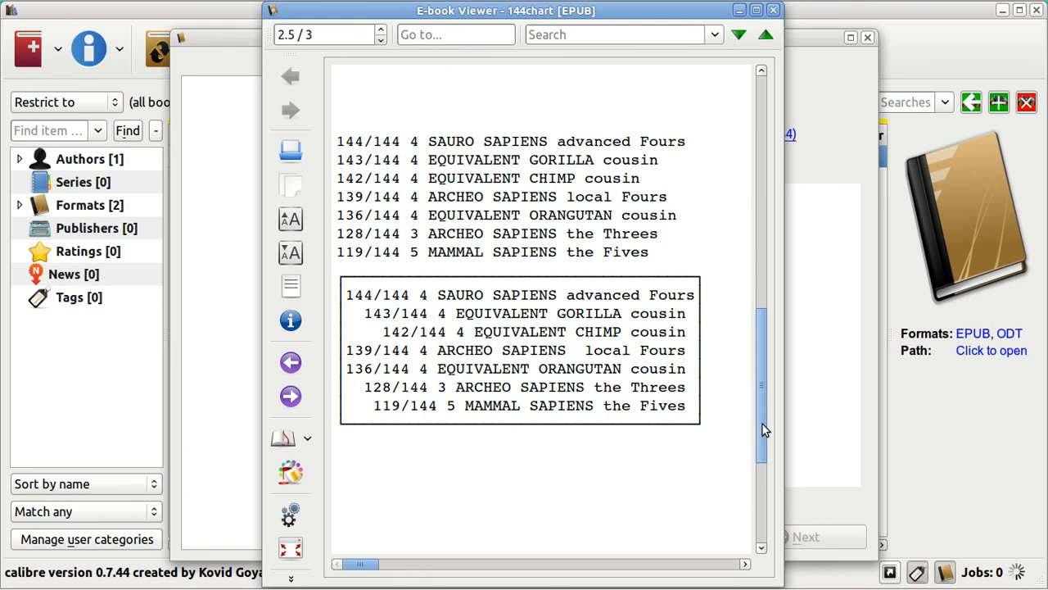
scroll(763, 430, "down", 5)
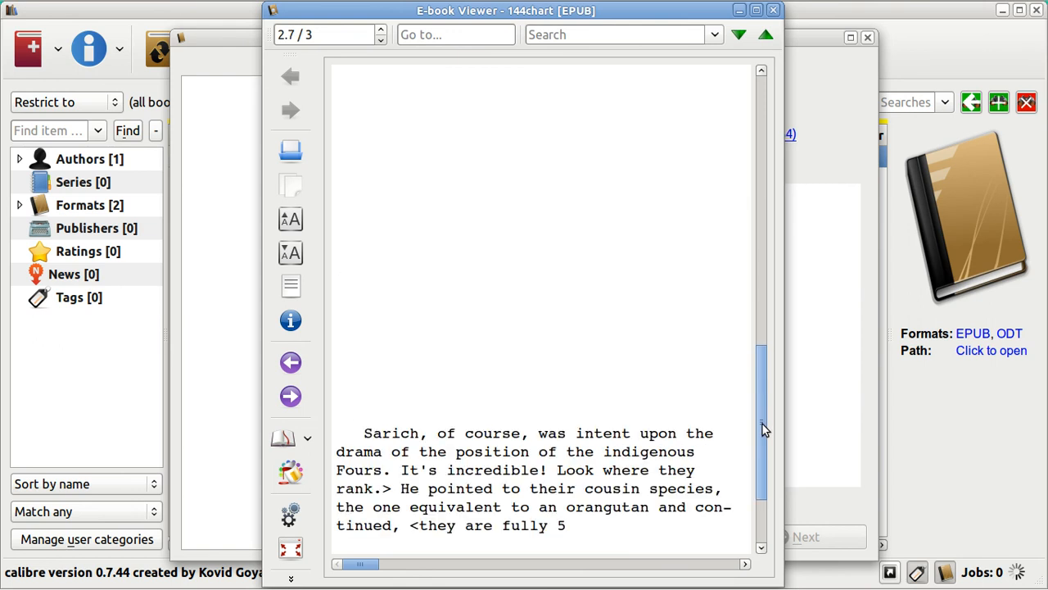
scroll(763, 430, "down", 5)
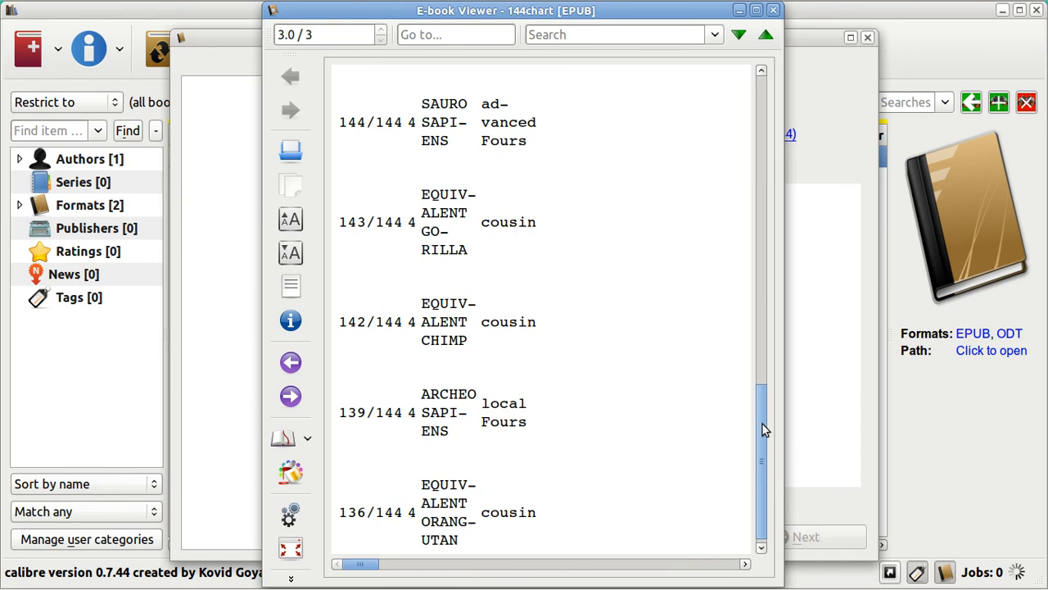
scroll(764, 430, "down", 5)
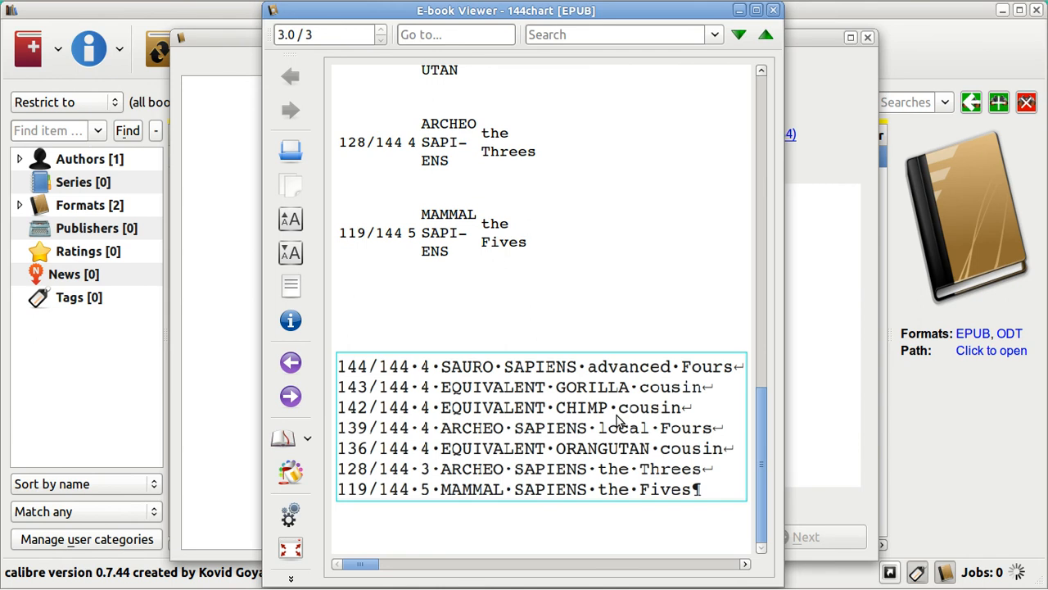
Resize the viewer window to several widths to examine how the chart image scales, then close it and the book details.
key("alt+F10")
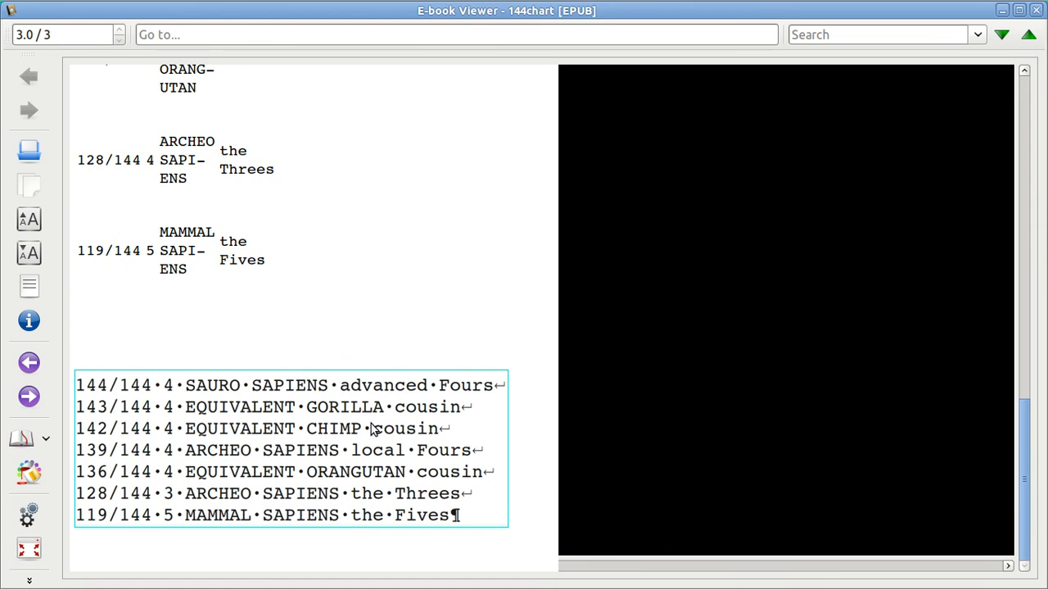
key("alt+F10")
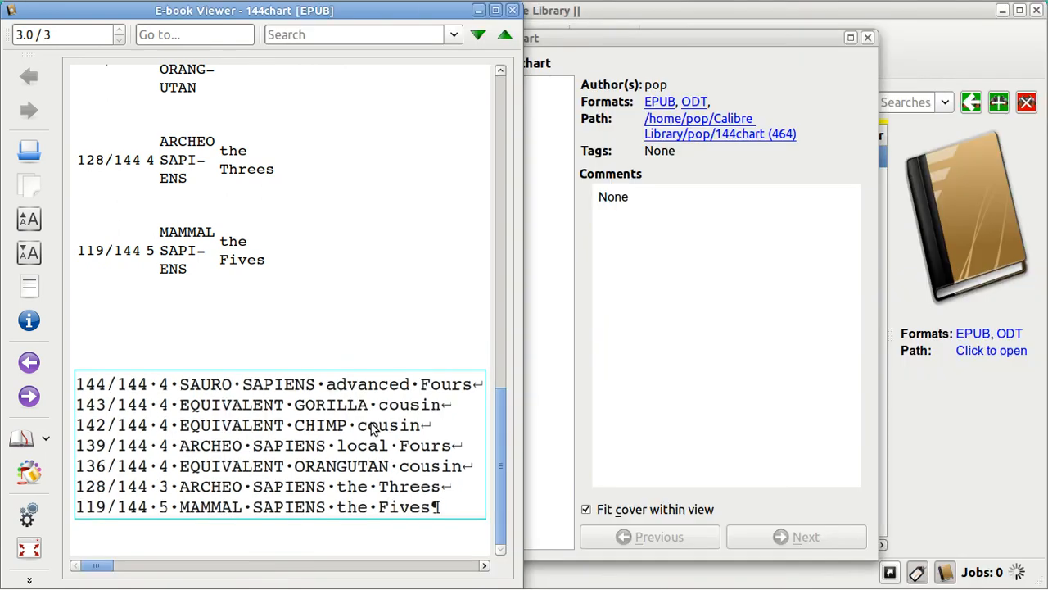
key("ctrl+alt+KP_4")
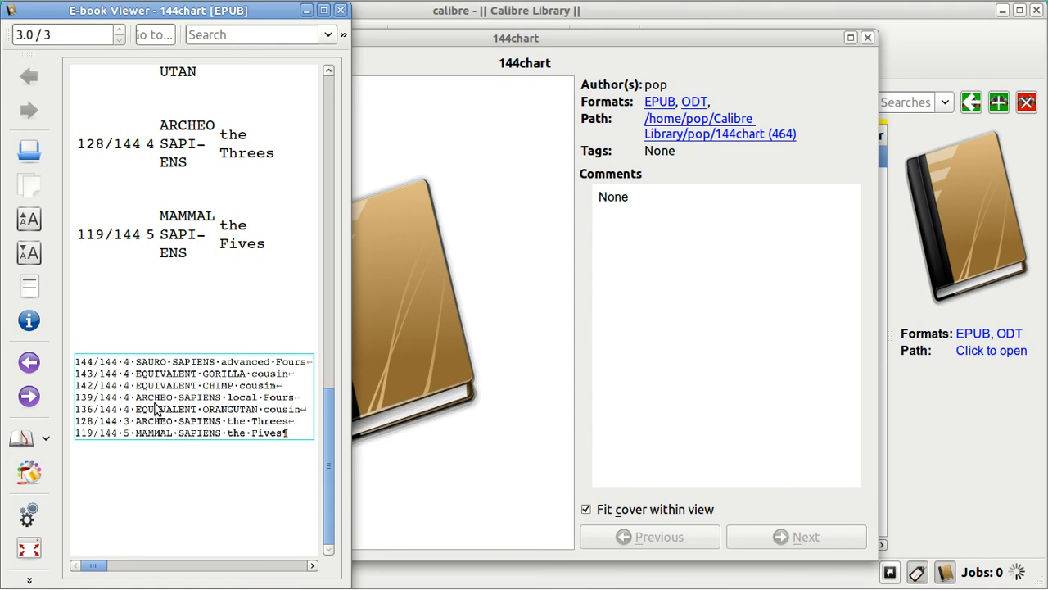
key("ctrl+alt+KP_5")
key("ctrl+alt+KP_5")
key("ctrl+alt+KP_5")
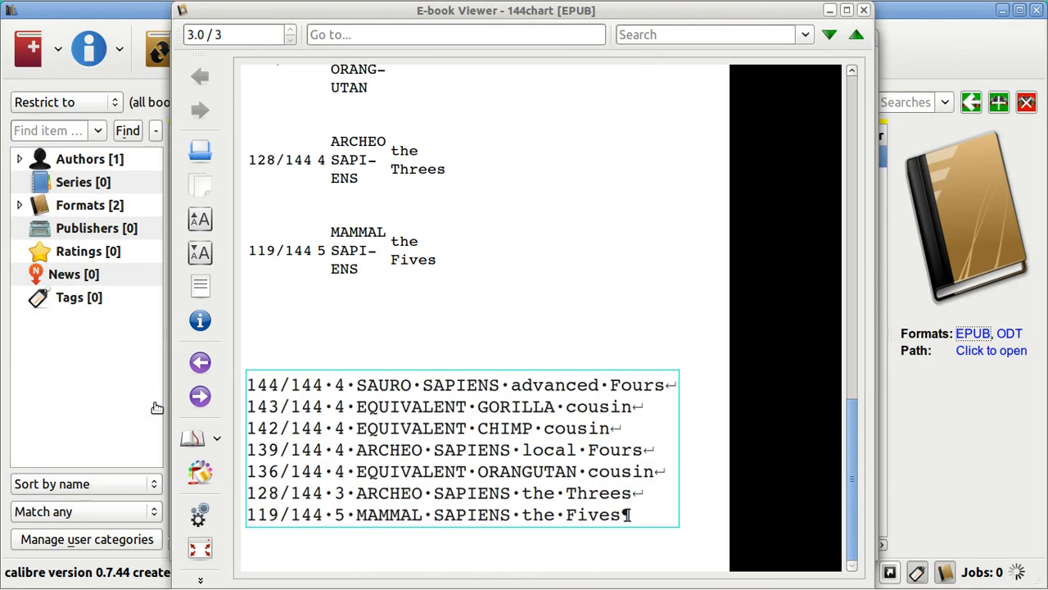
key("ctrl+alt+KP_5")
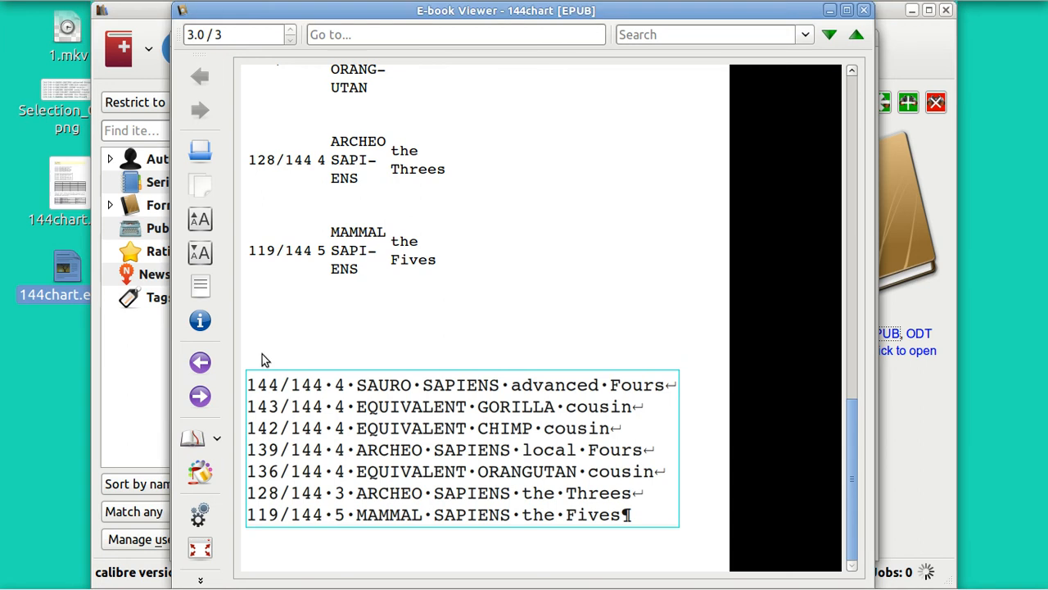
left_click(864, 12)
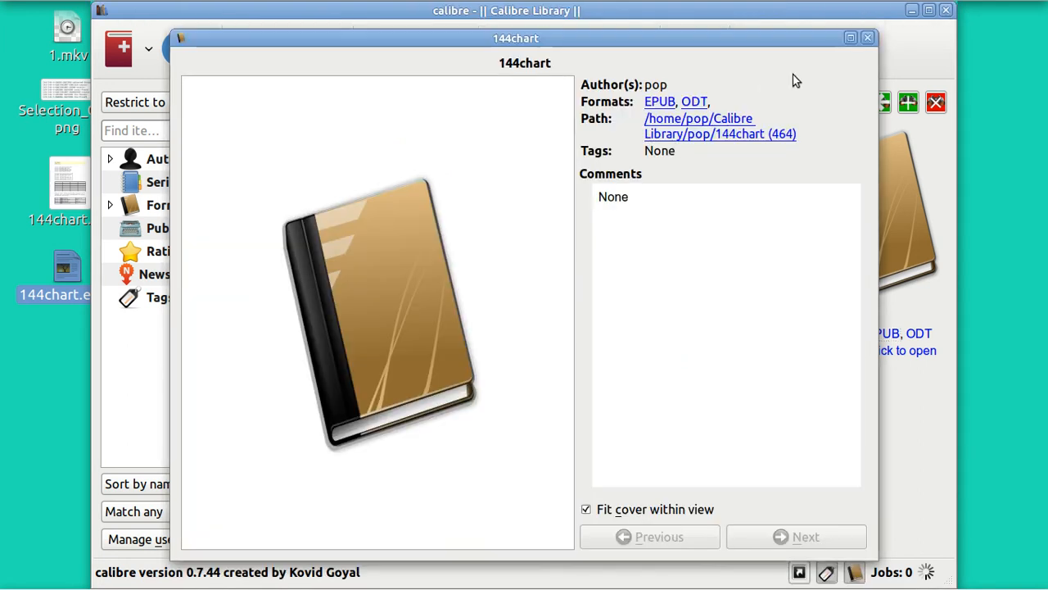
left_click(868, 38)
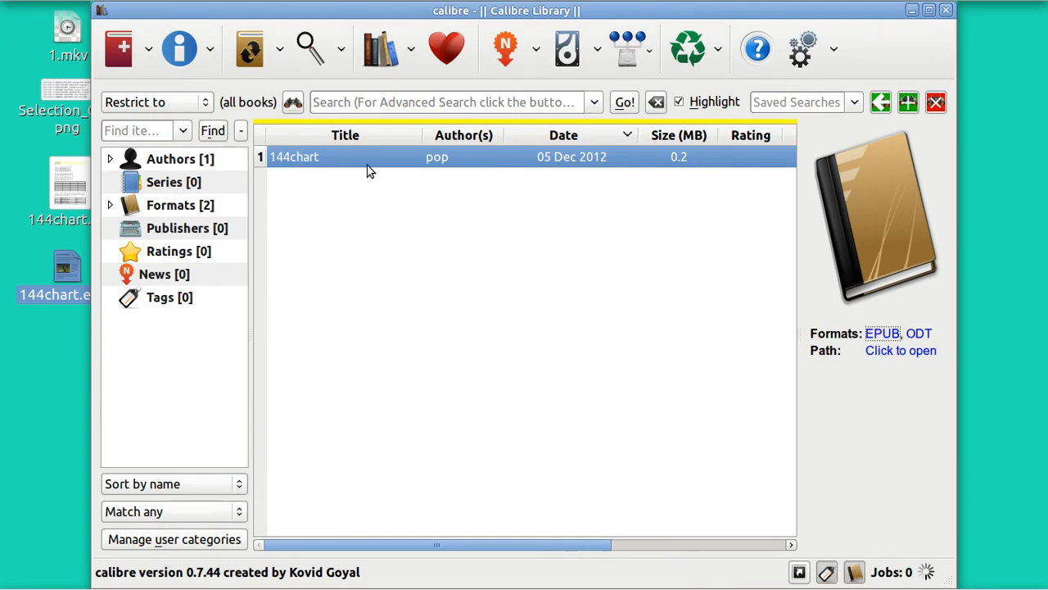
Set up a conversion of the 144chart book from ODT to MOBI, reviewing the look and heuristic options but keeping their defaults.
left_click(250, 58)
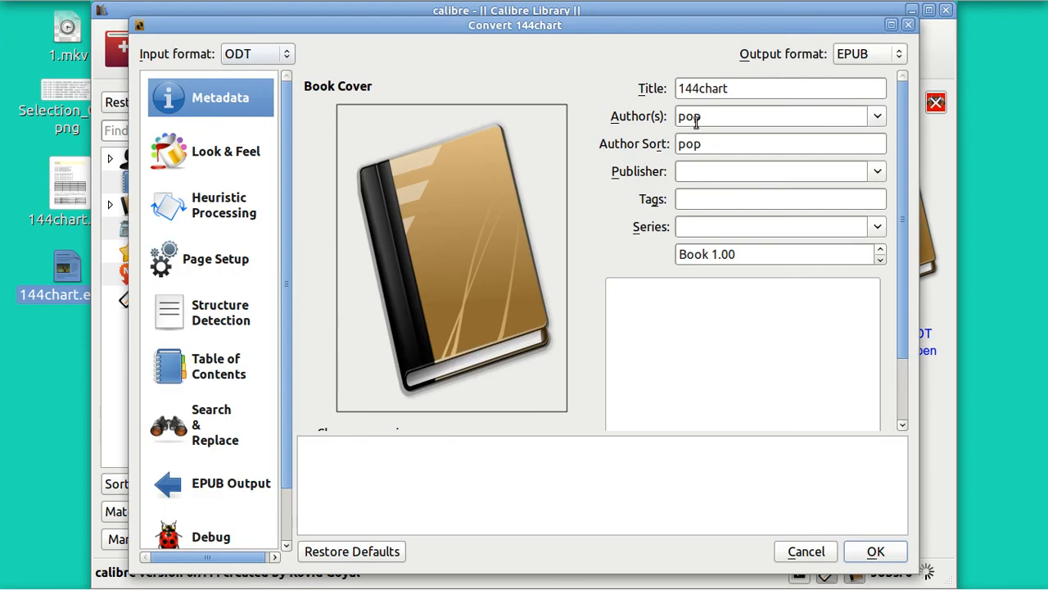
left_click(899, 54)
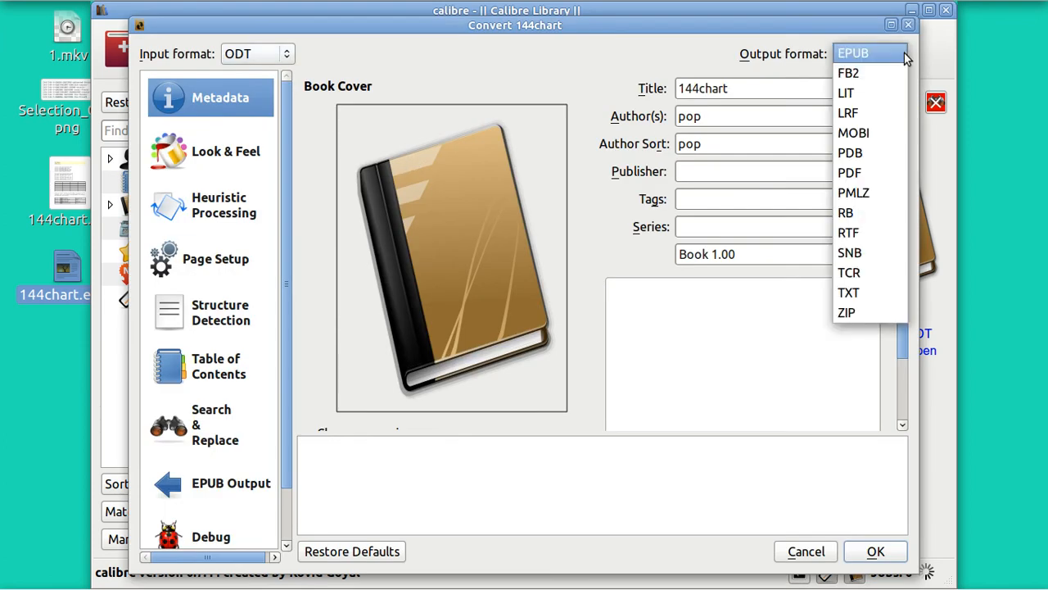
left_click(886, 143)
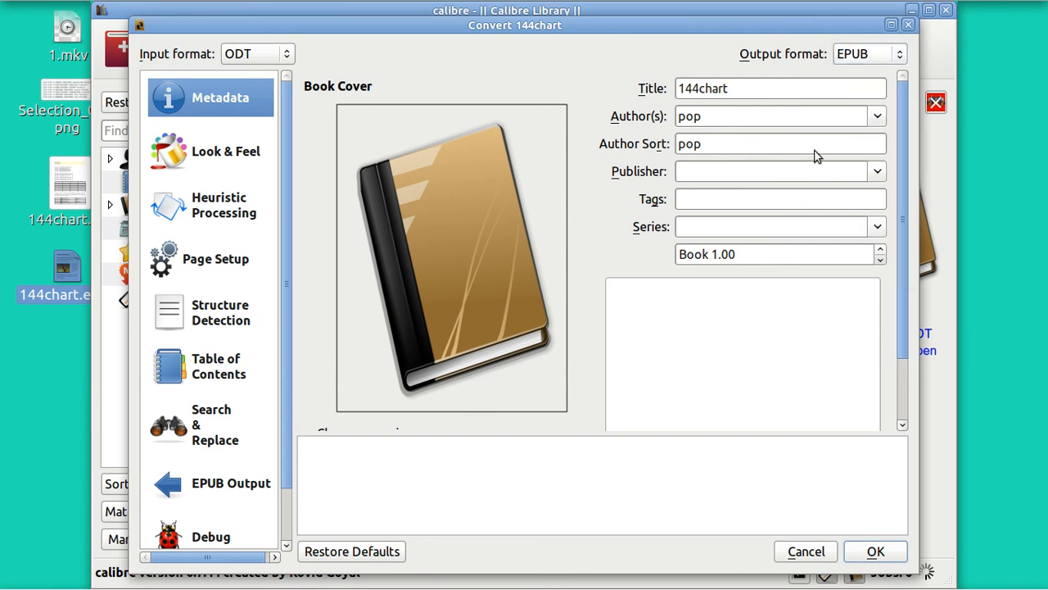
left_click(248, 157)
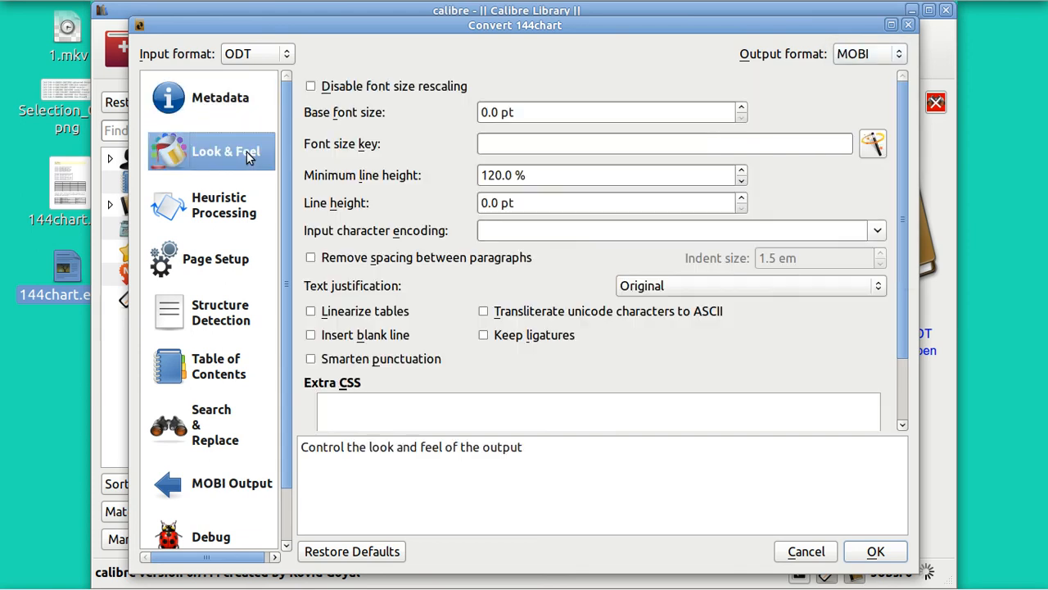
left_click(229, 210)
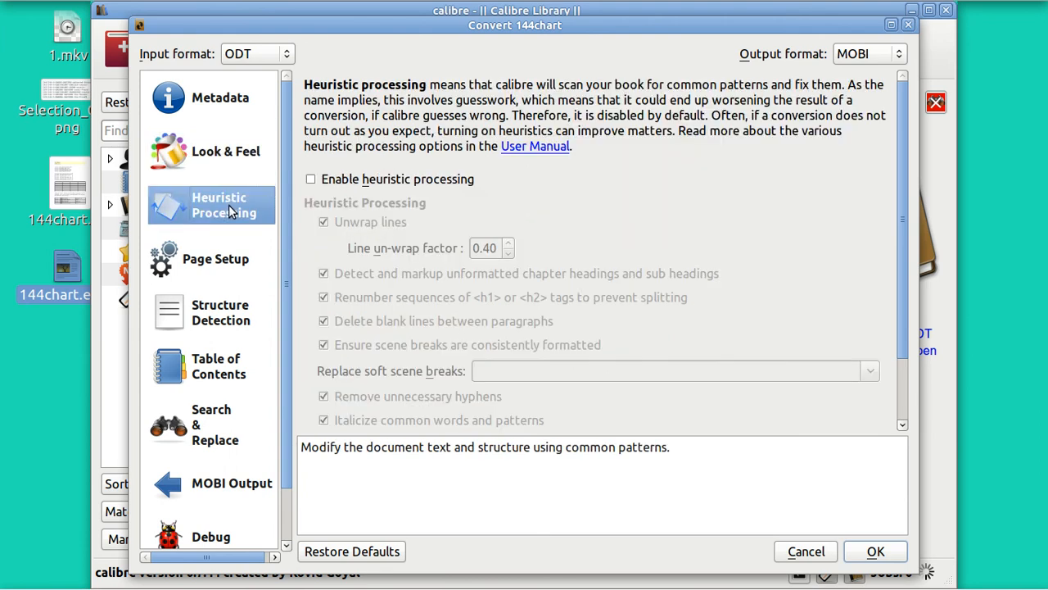
In the page setup of the conversion, choose the Kindle output profile and edit the left margin value.
left_click(230, 261)
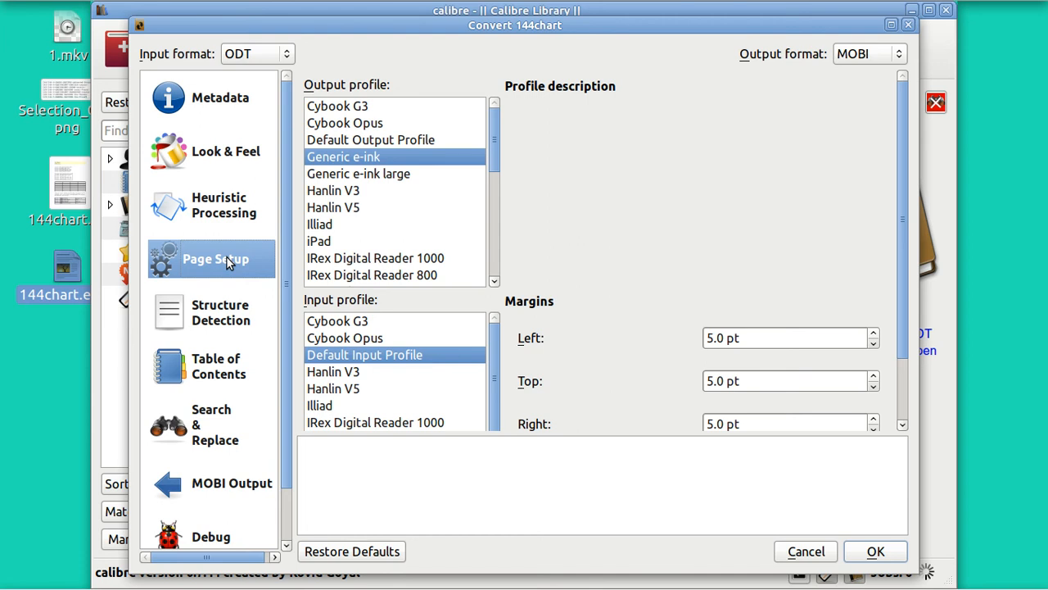
left_click(493, 199)
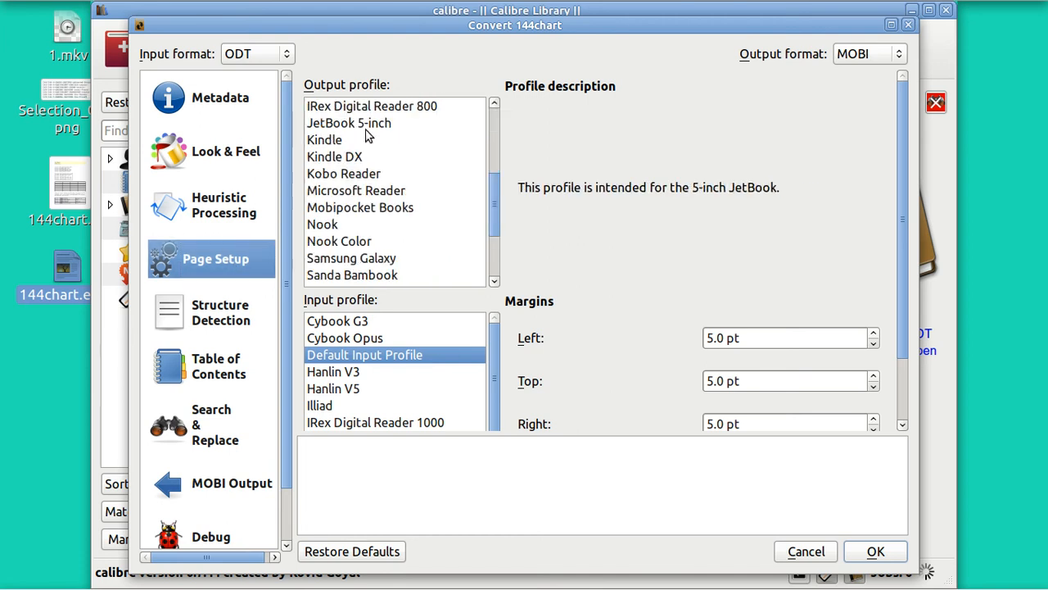
left_click(336, 140)
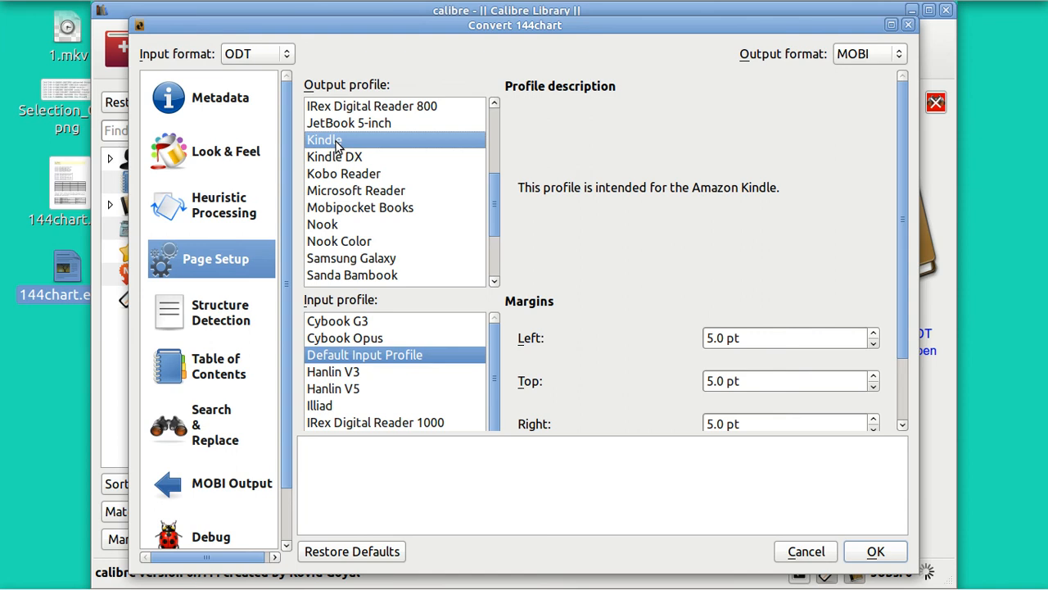
left_click(717, 338)
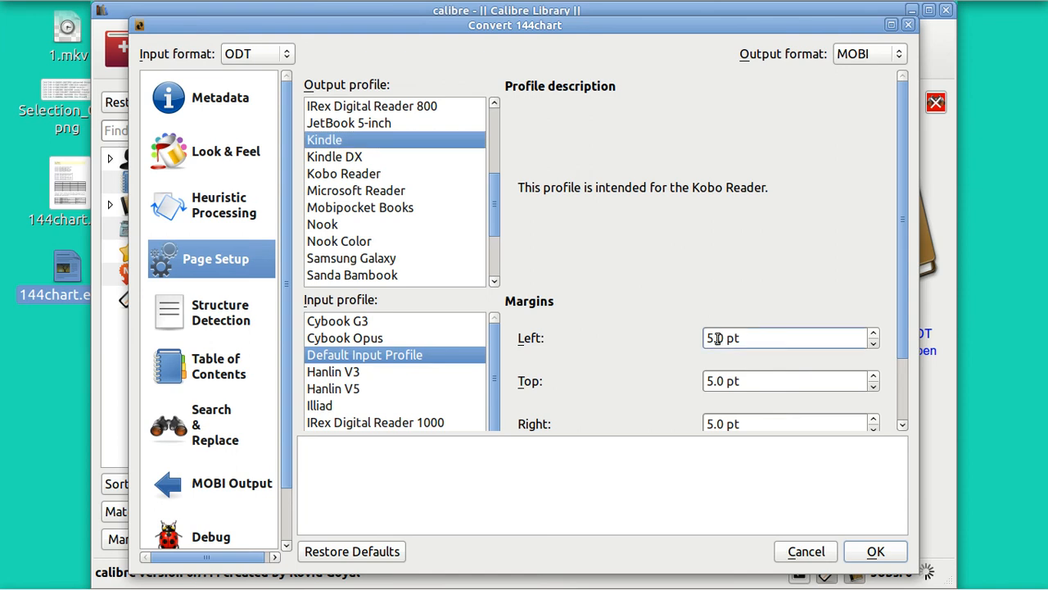
key("BackSpace")
key("BackSpace")
Review the structure, contents and search-and-replace options, enter a title for the MOBI table of contents, and run the conversion.
left_click(218, 320)
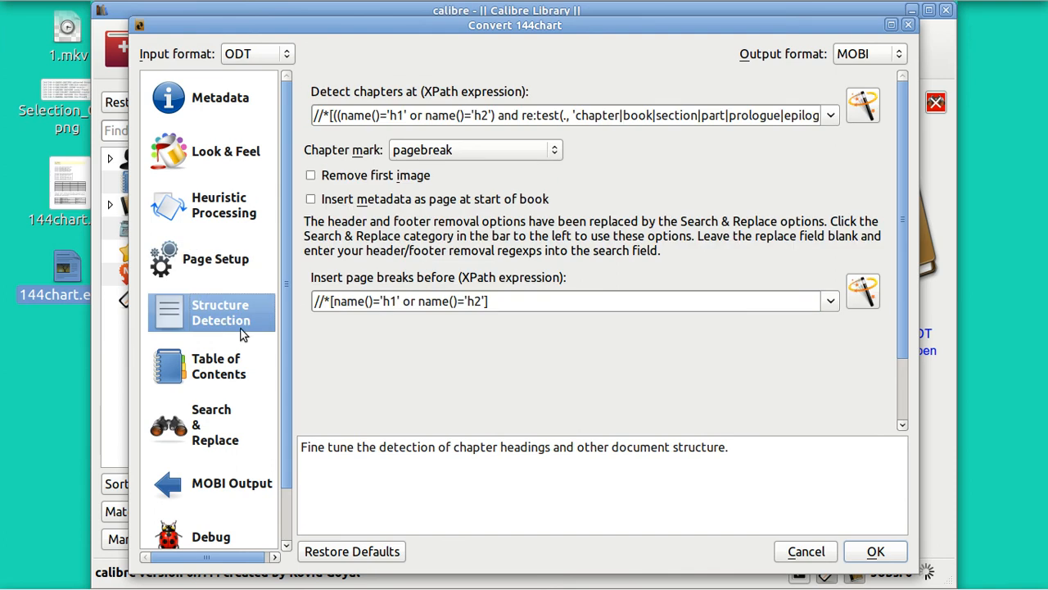
left_click(215, 368)
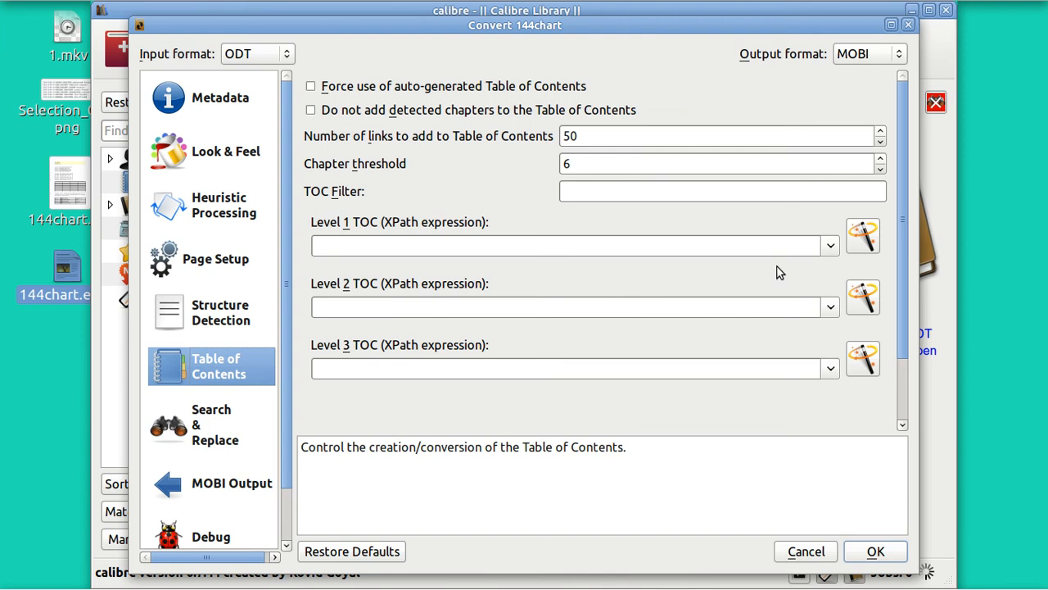
left_click(221, 433)
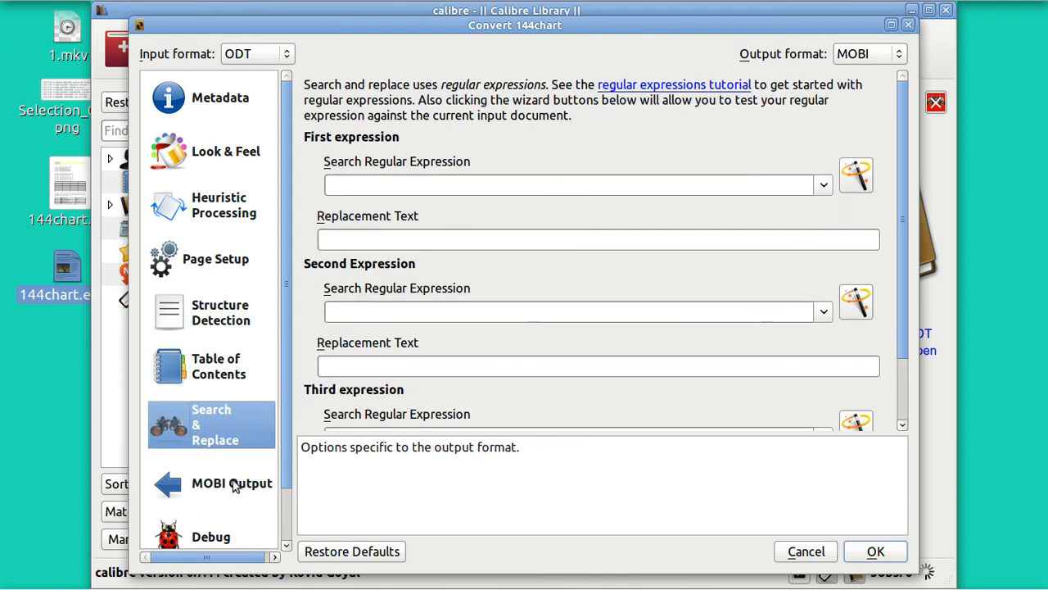
left_click(234, 485)
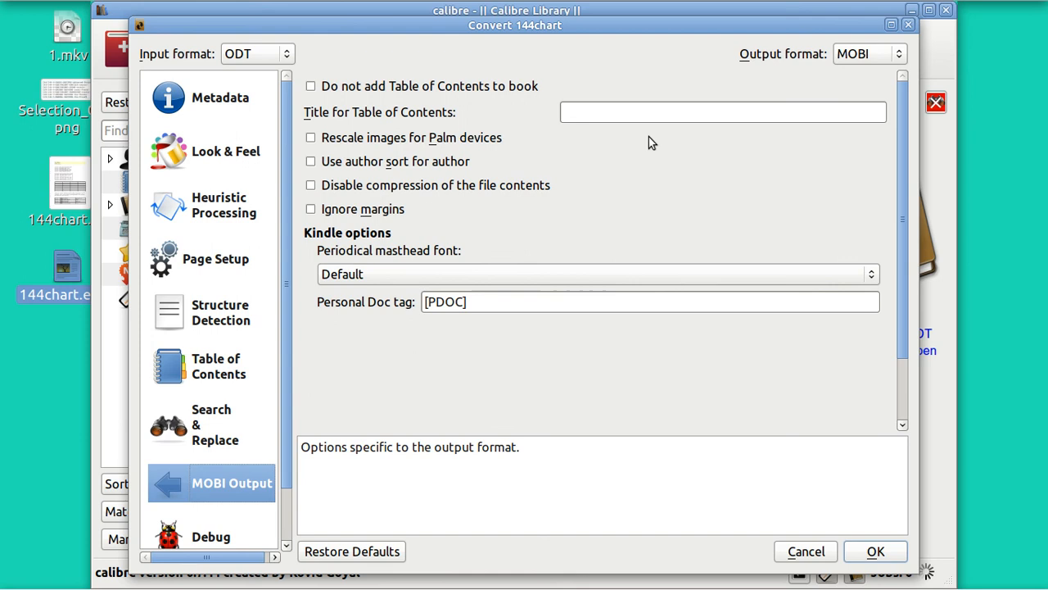
left_click(624, 113)
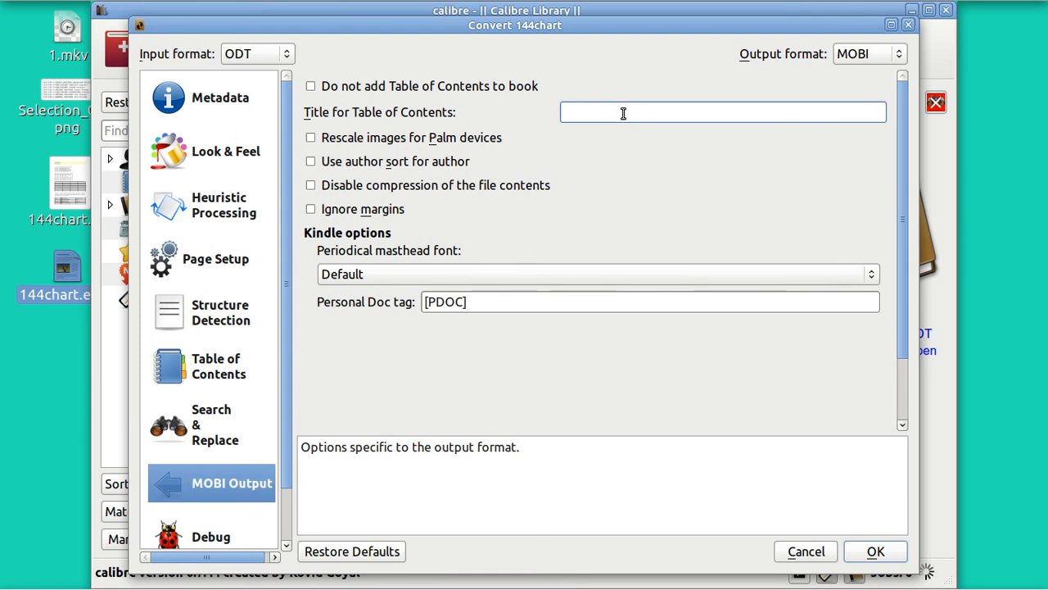
type("contets")
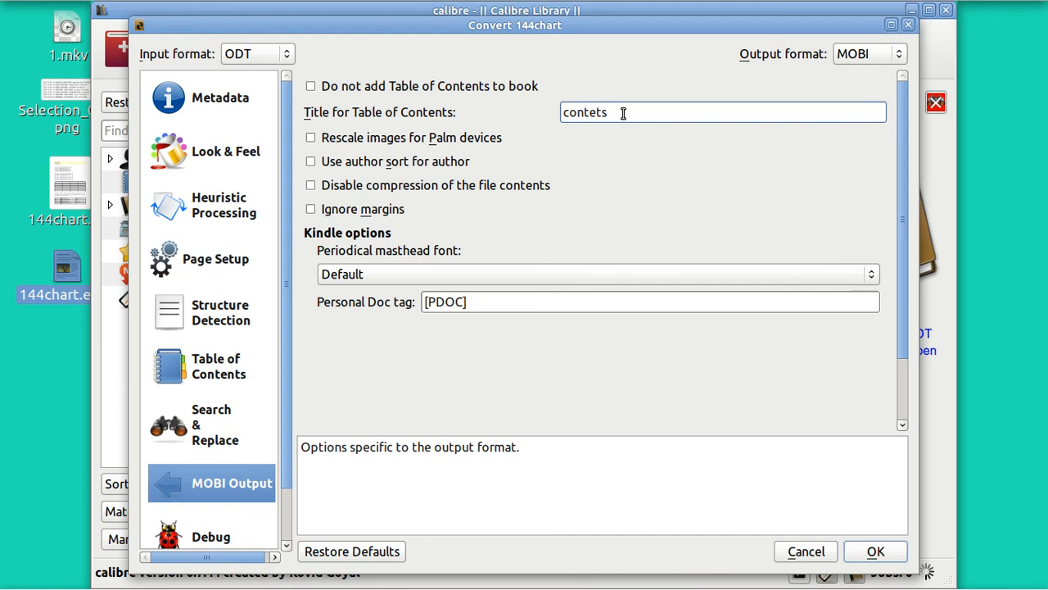
key("BackSpace")
key("BackSpace")
key("BackSpace")
type(".")
left_click(874, 552)
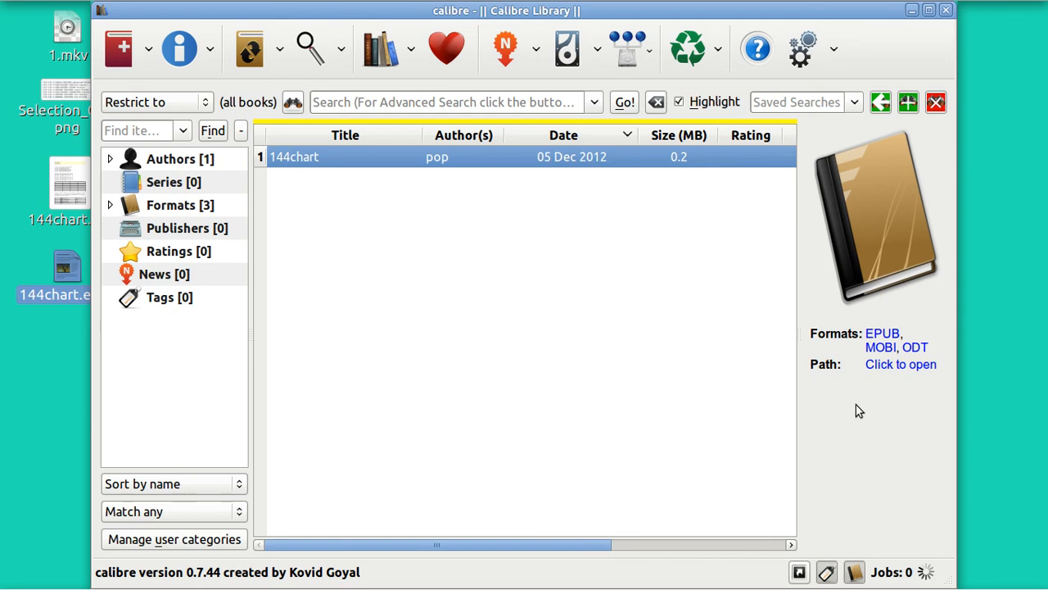
Open the converted MOBI version of 144chart and examine the plain, boxed, table and image versions of the chart through to the end.
left_click(877, 351)
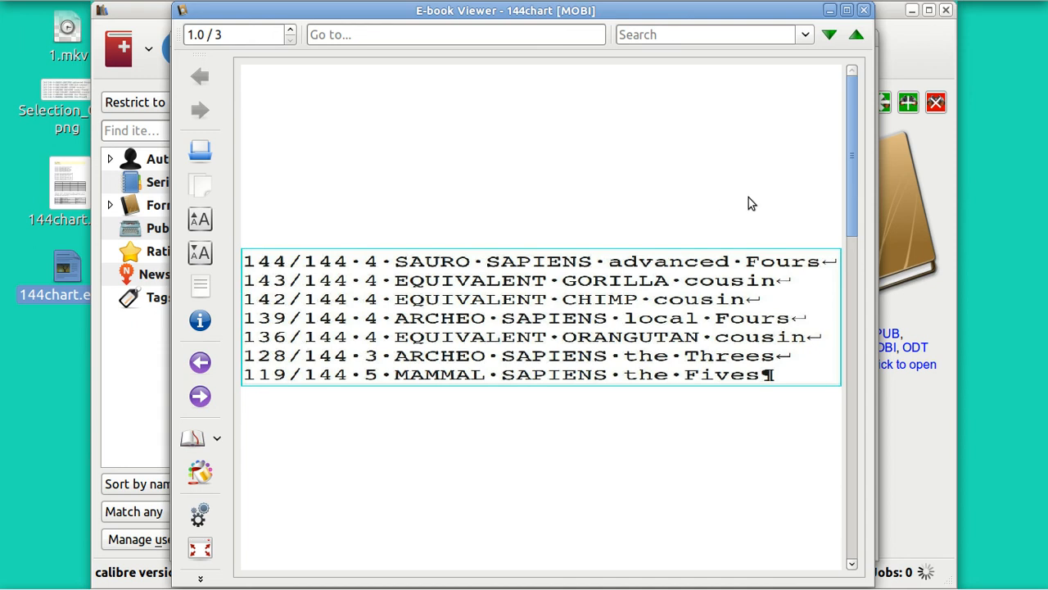
left_click(206, 400)
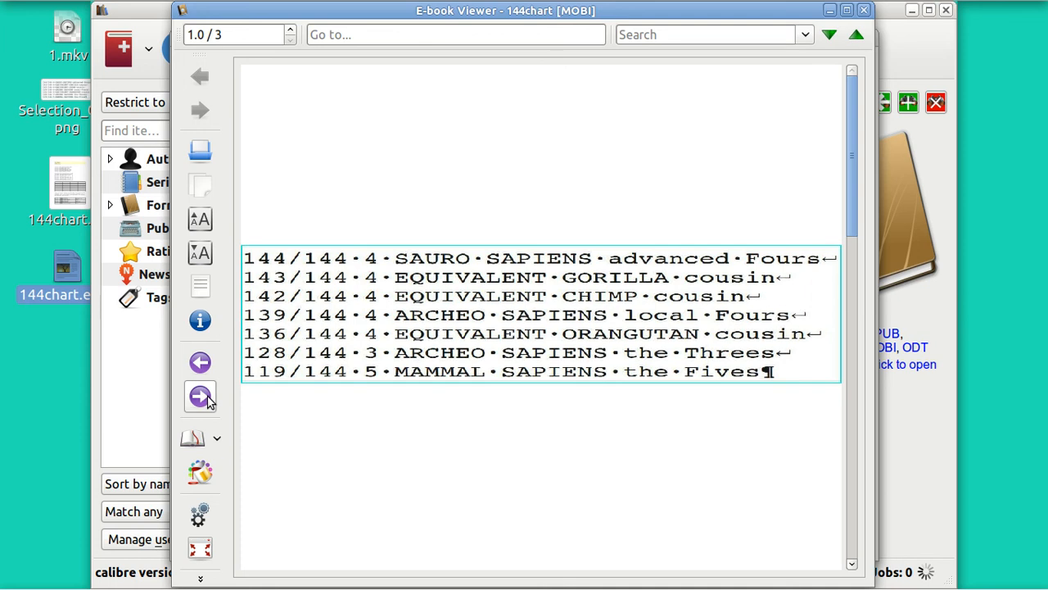
left_click(206, 400)
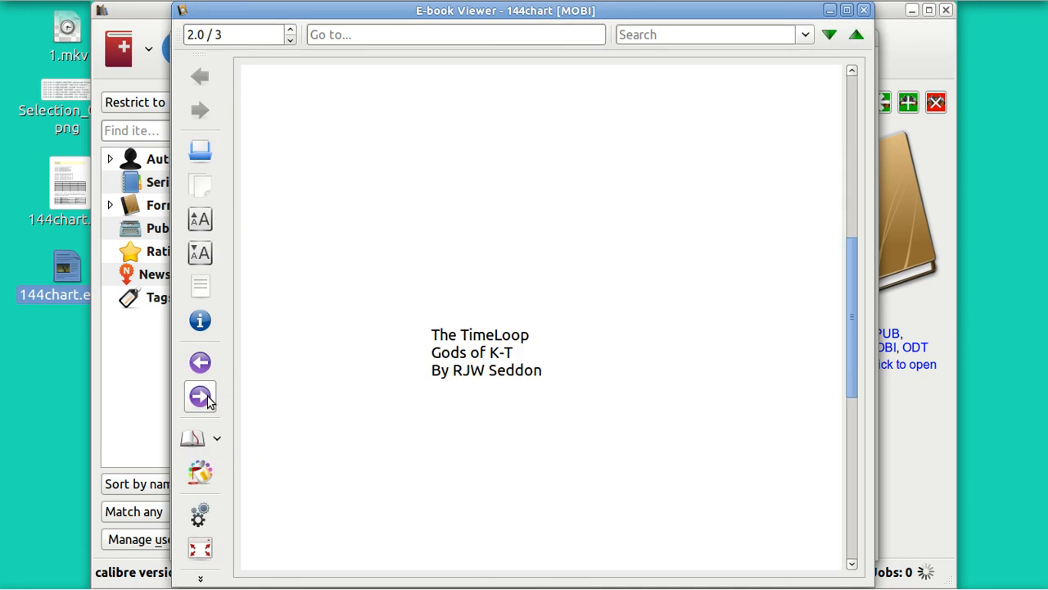
left_click(206, 400)
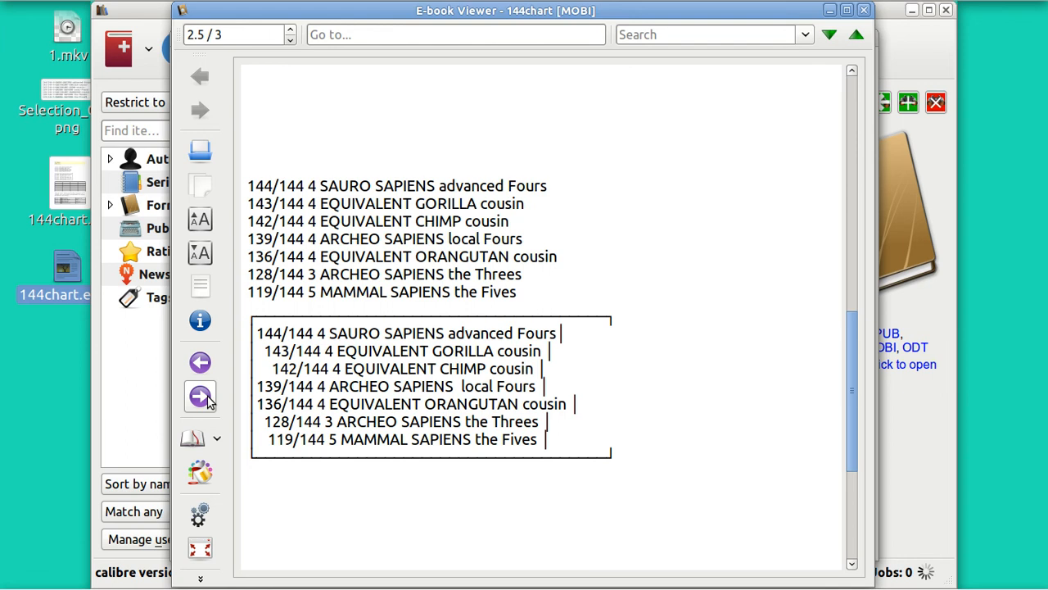
left_click(206, 400)
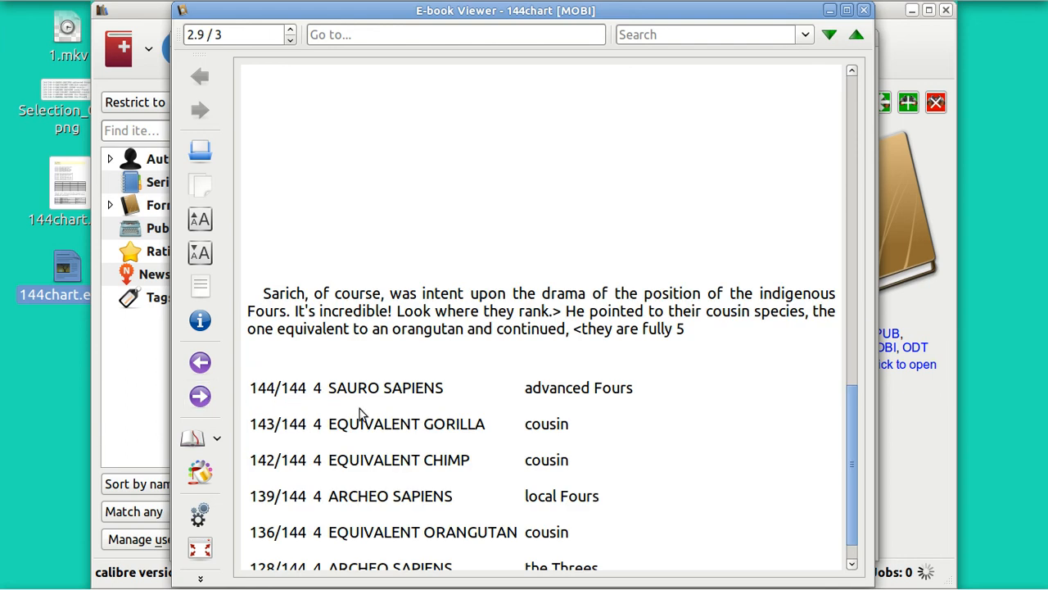
left_click(207, 399)
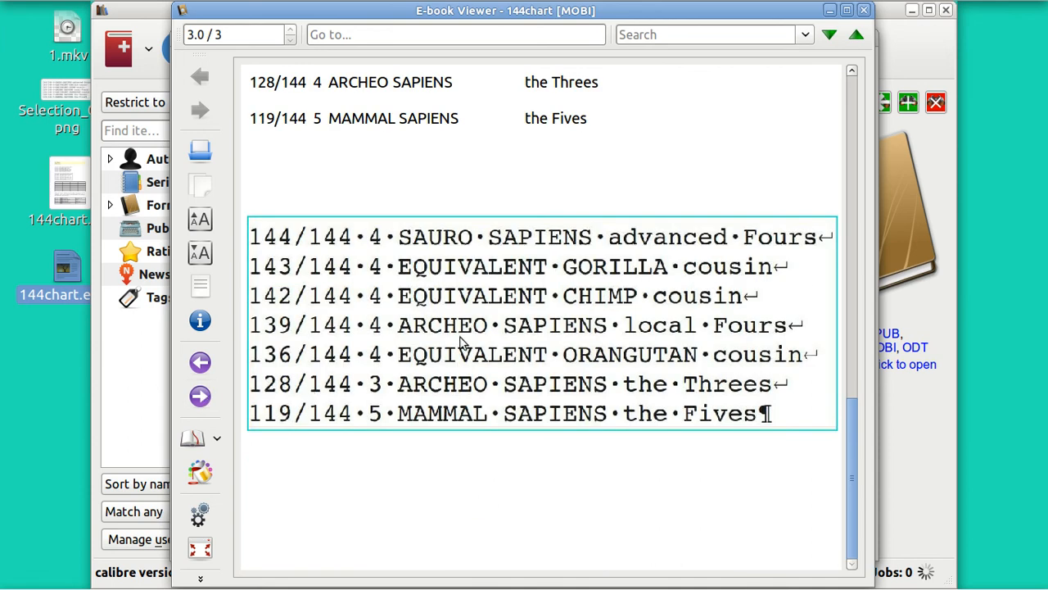
Resize the MOBI viewer window to several widths to examine how the chart image scales, then minimize it and close the book details.
key("alt+F10")
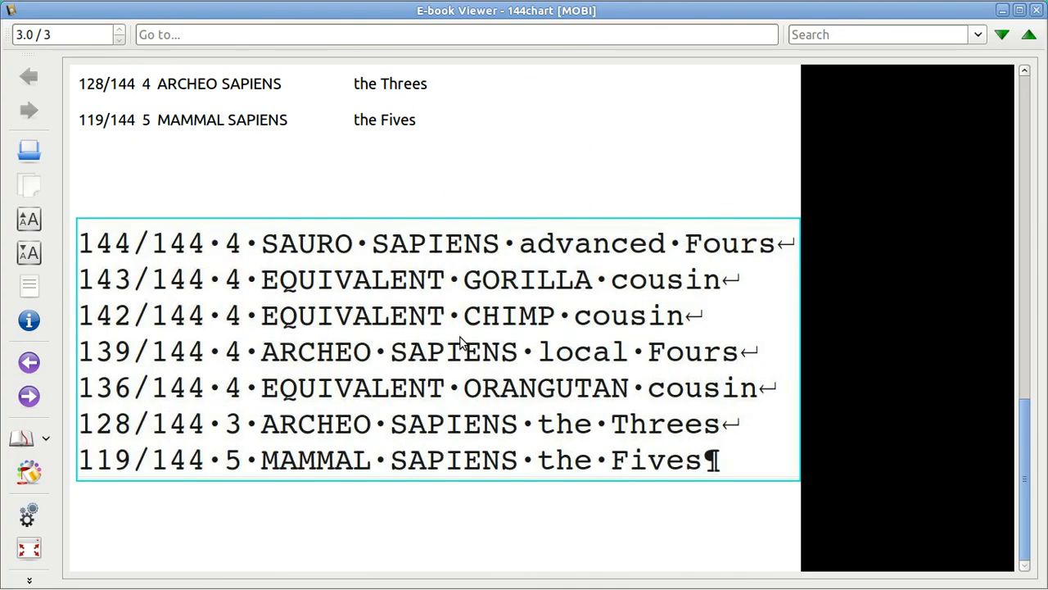
key("alt+F10")
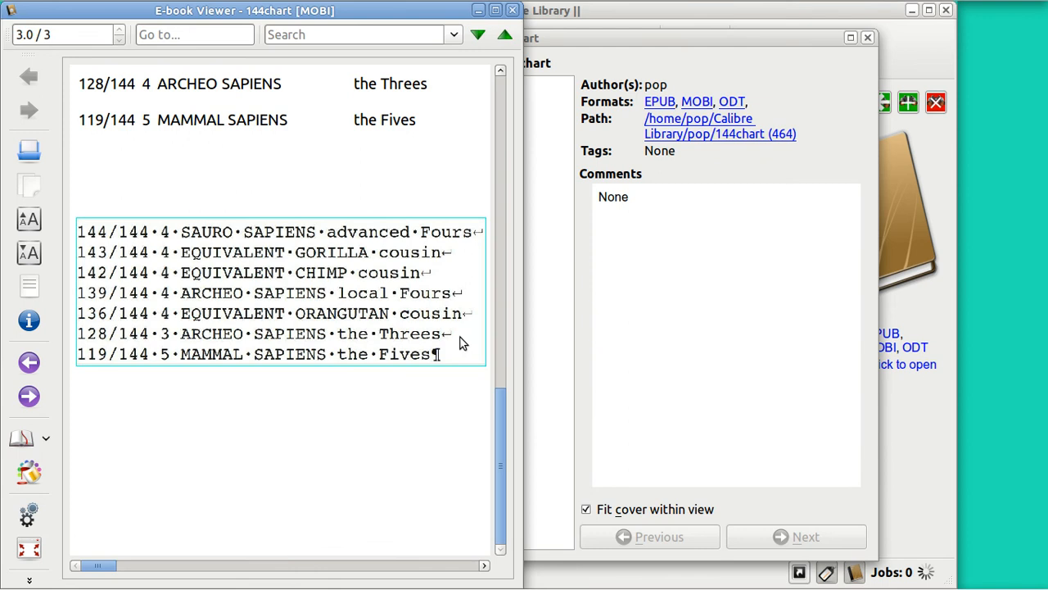
key("ctrl+alt+KP_4")
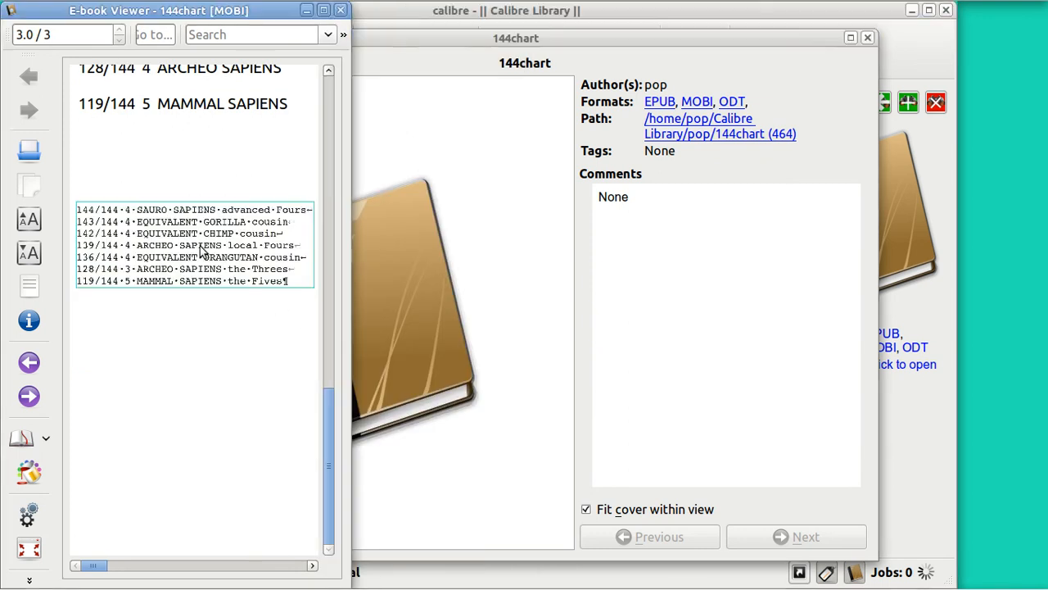
key("ctrl+alt+KP_4")
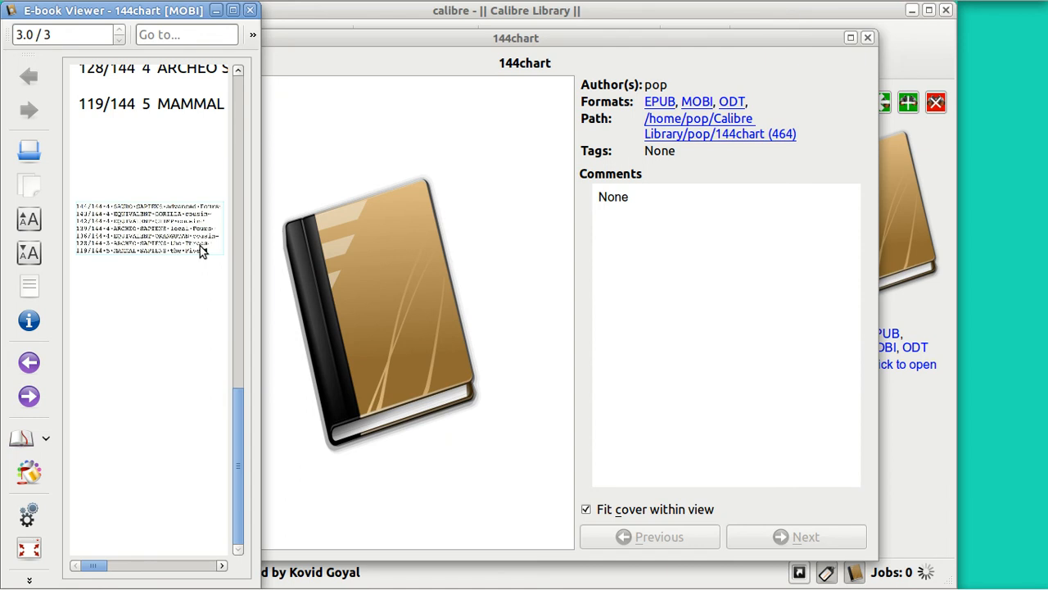
key("ctrl+alt+KP_4")
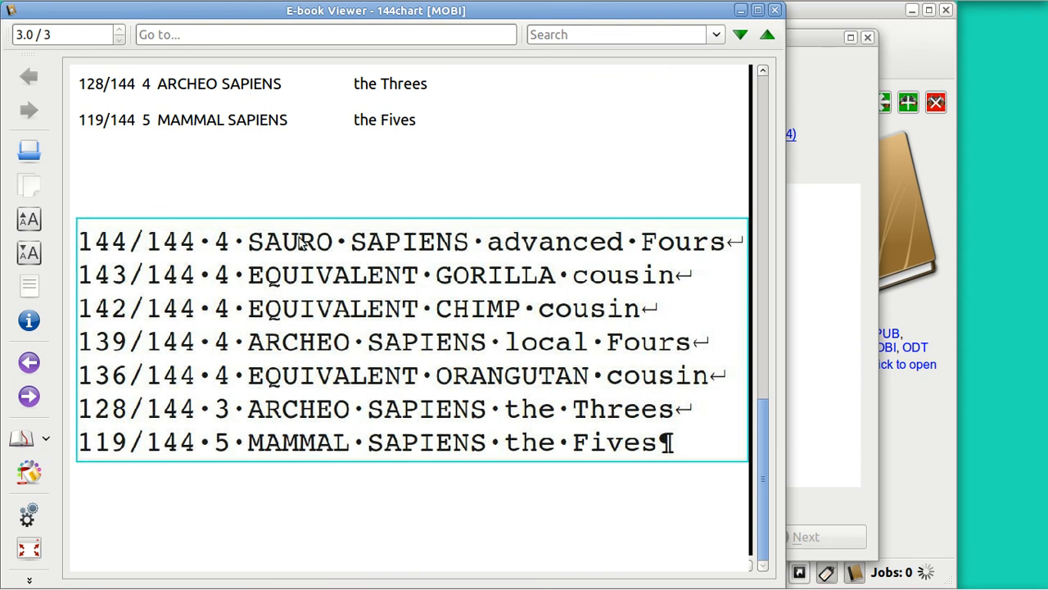
left_click(741, 12)
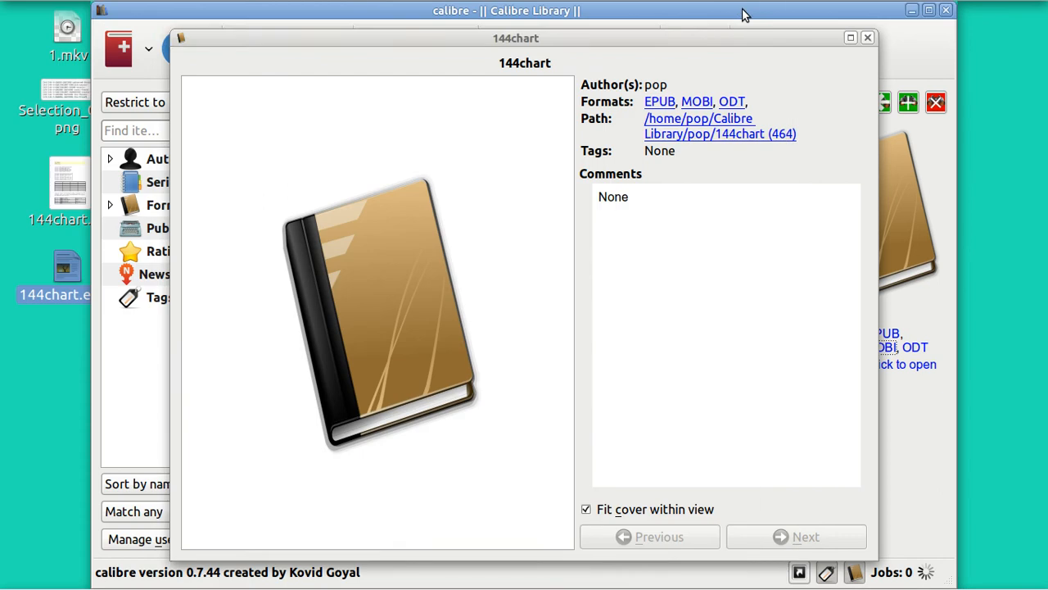
left_click(866, 38)
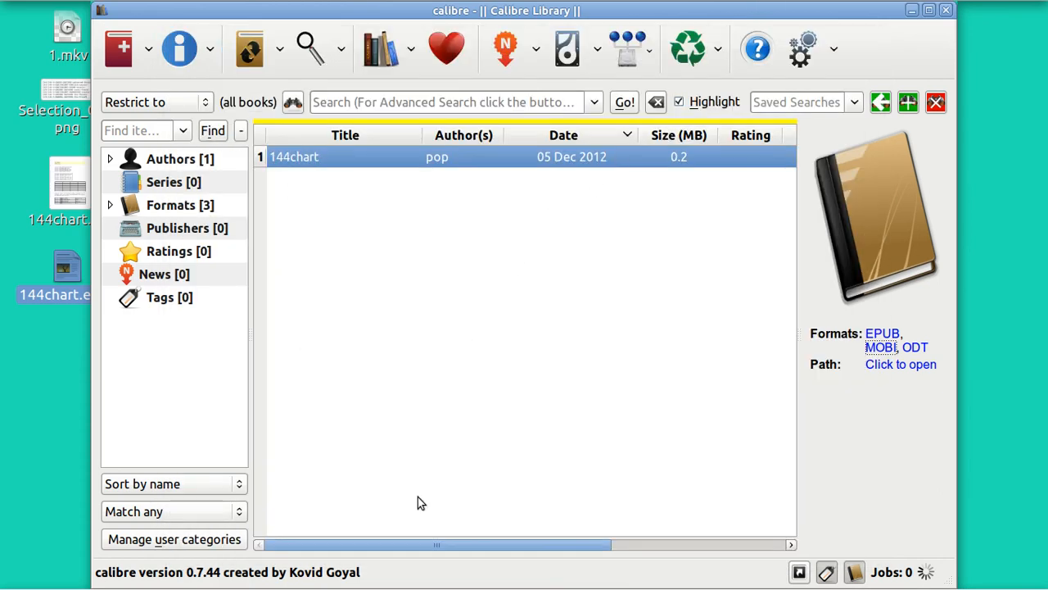
Switch to the minimized Terminal window.
mouse_move(397, 585)
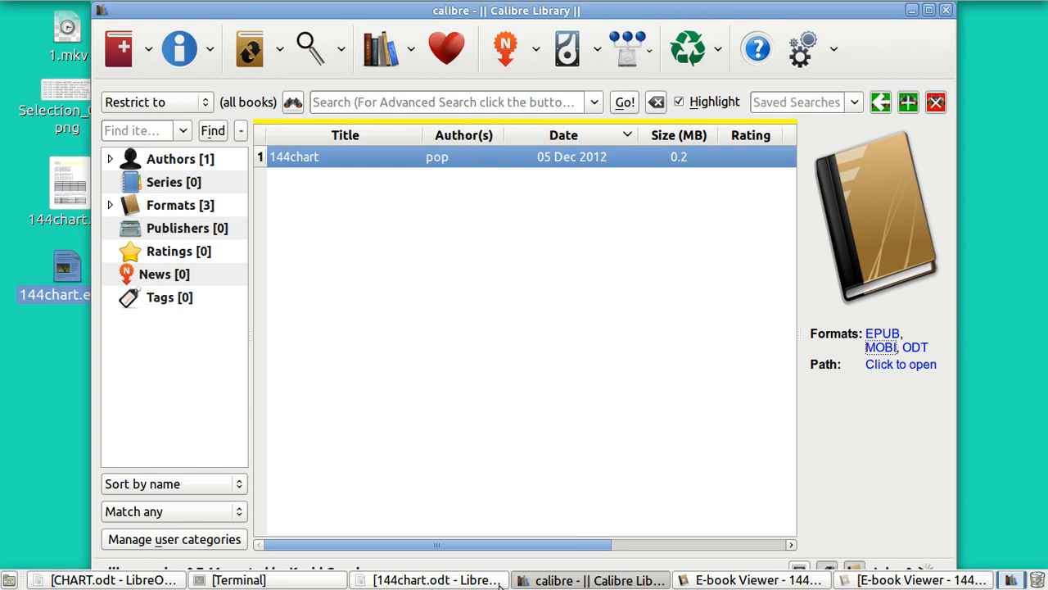
left_click(324, 586)
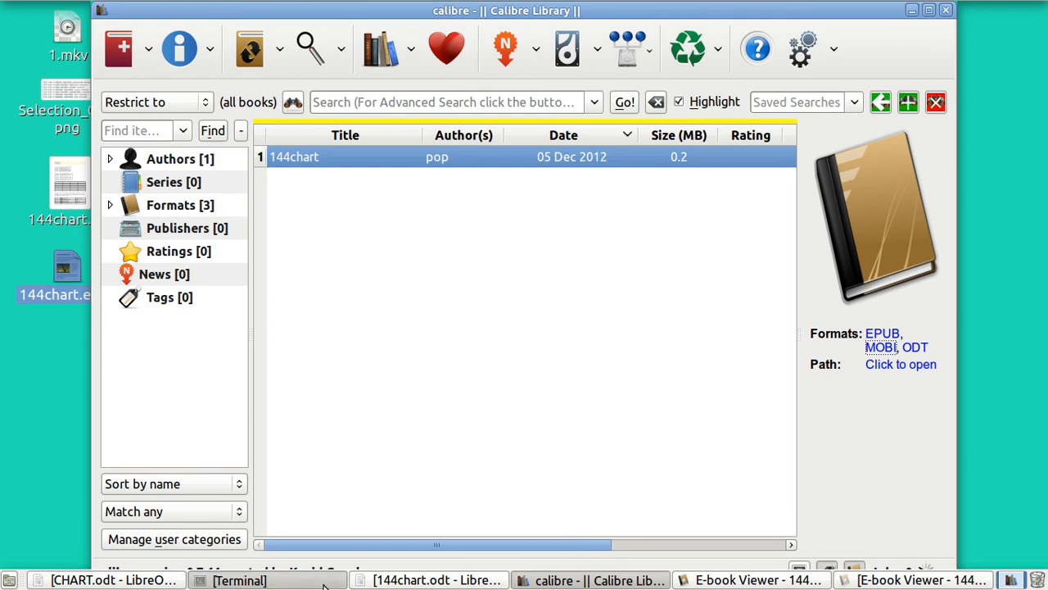